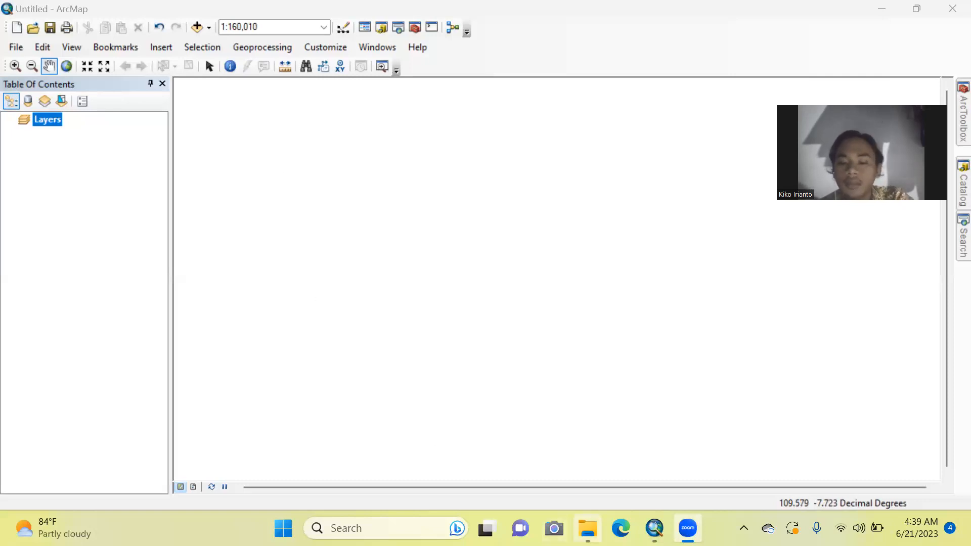
Step: Open the Curah Hujan Kebumen workbook from the file explorer in Excel and enable editing
left_click(587, 528)
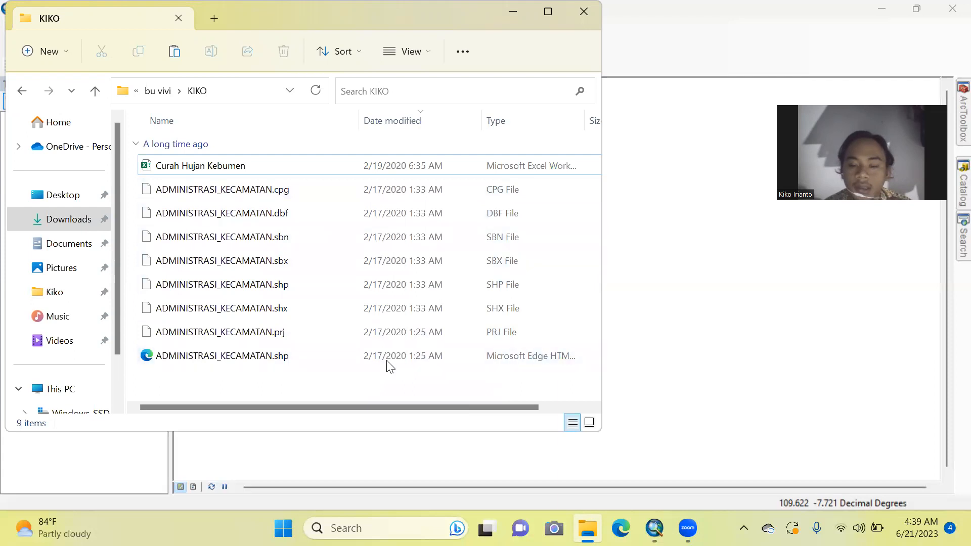
double_click(245, 169)
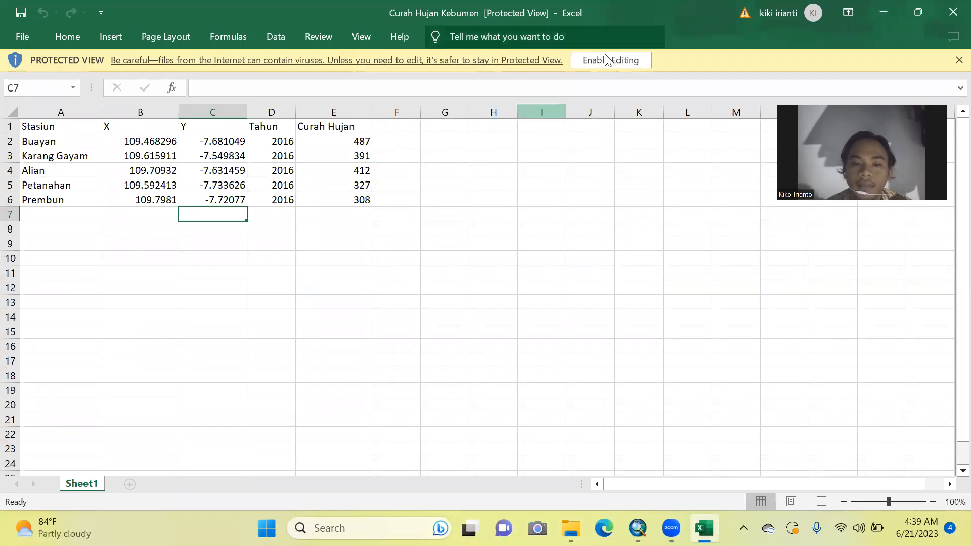
left_click(605, 56)
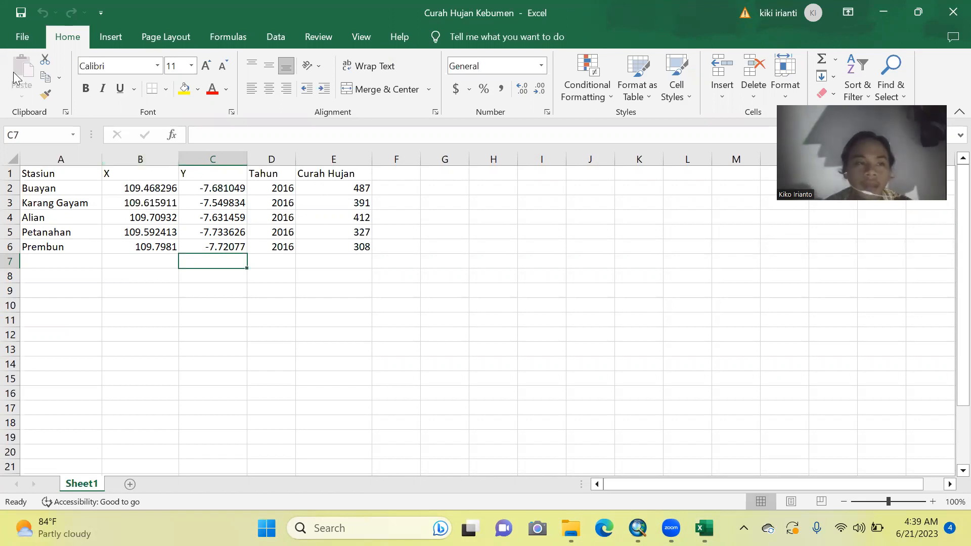
Step: Save the rainfall workbook in its source folder as a CSV (Comma delimited) file named Stasiun CH Kebumen
left_click(21, 42)
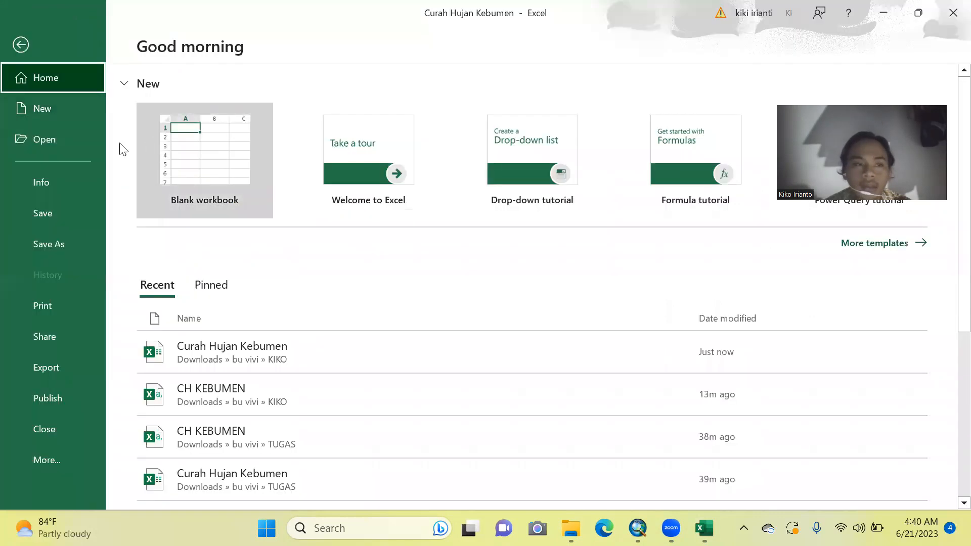
left_click(68, 243)
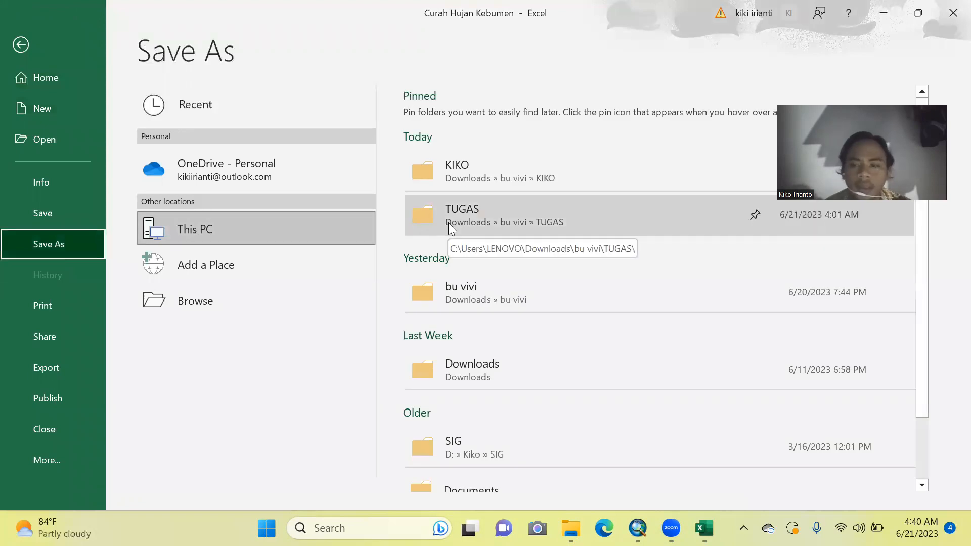
left_click(545, 165)
left_click(360, 272)
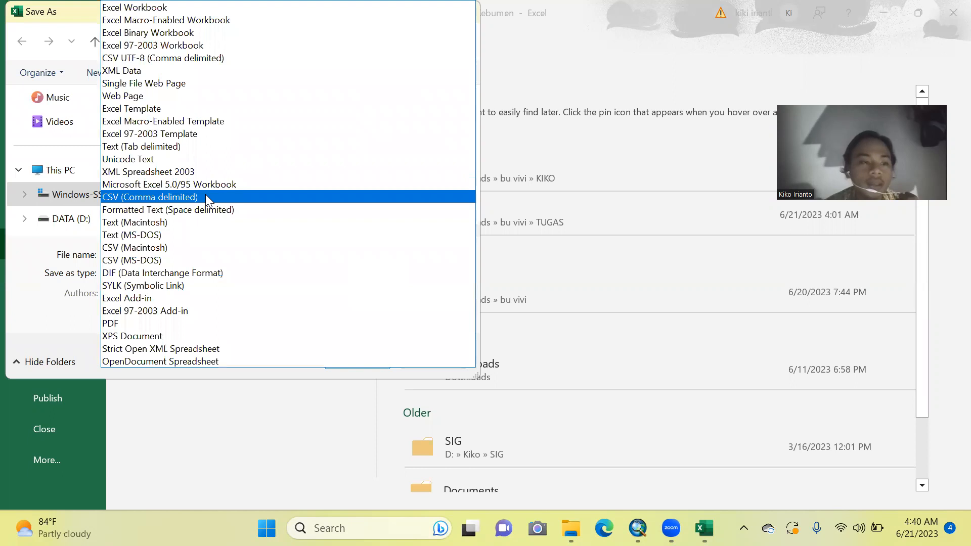
left_click(206, 197)
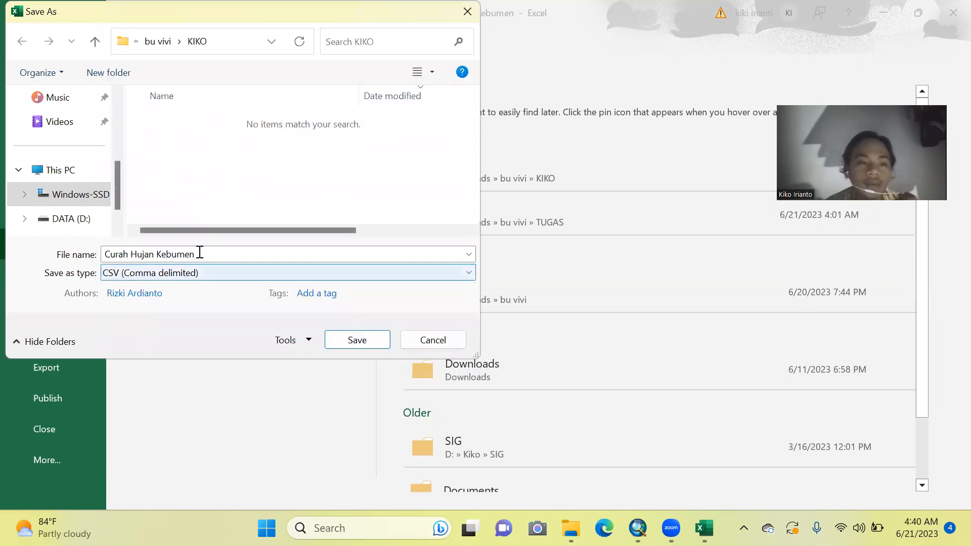
left_click(128, 260)
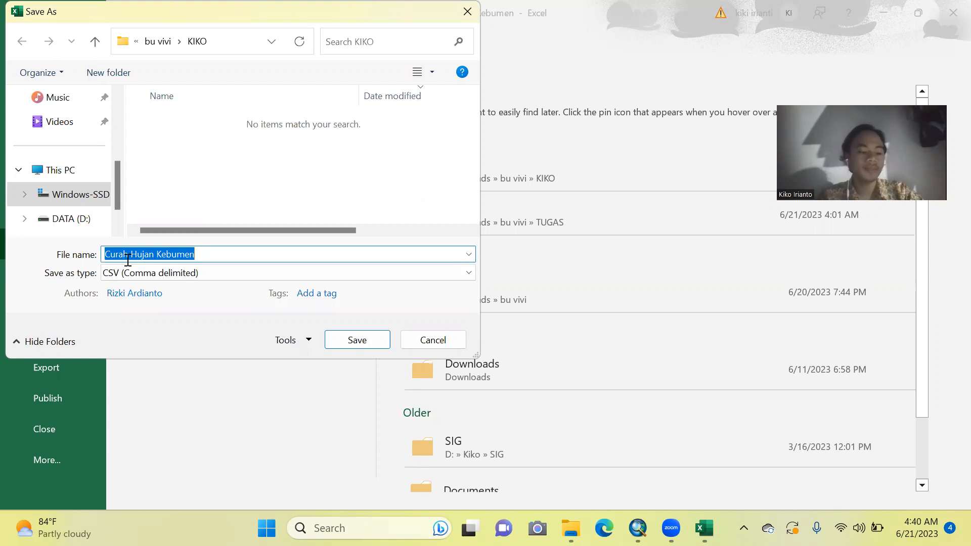
type("Stas")
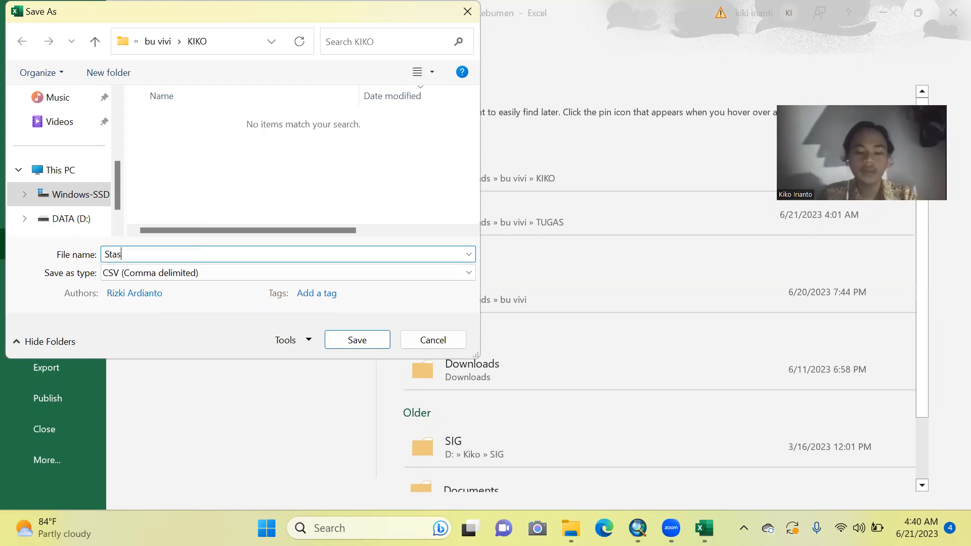
type("iun CH Kebumen")
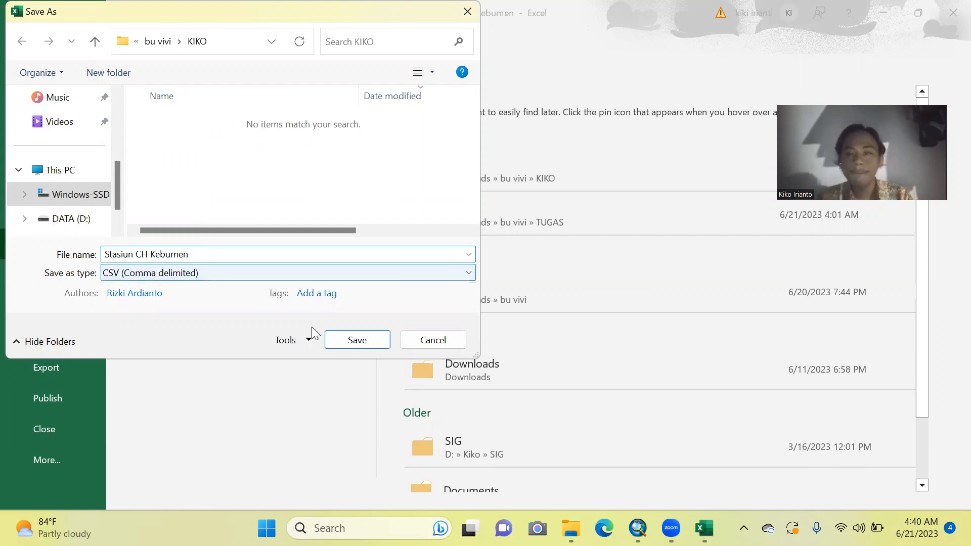
left_click(367, 338)
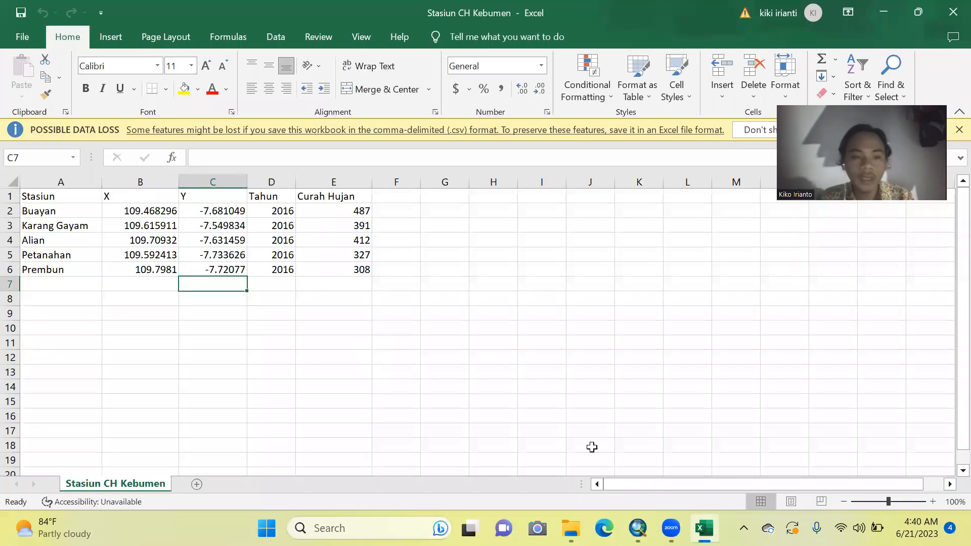
Step: Check the refreshed source folder in the file explorer for the saved Stasiun CH Kebumen file
left_click(571, 528)
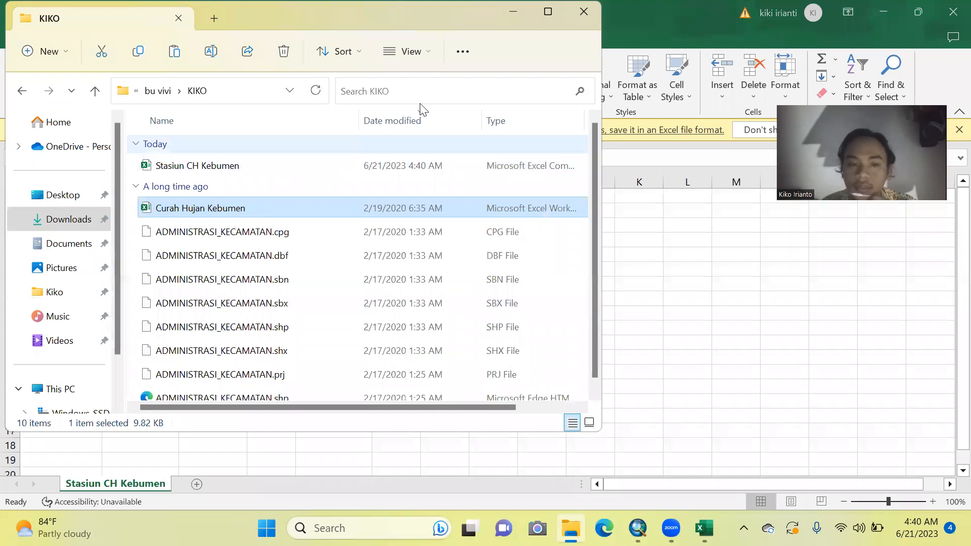
left_click(316, 91)
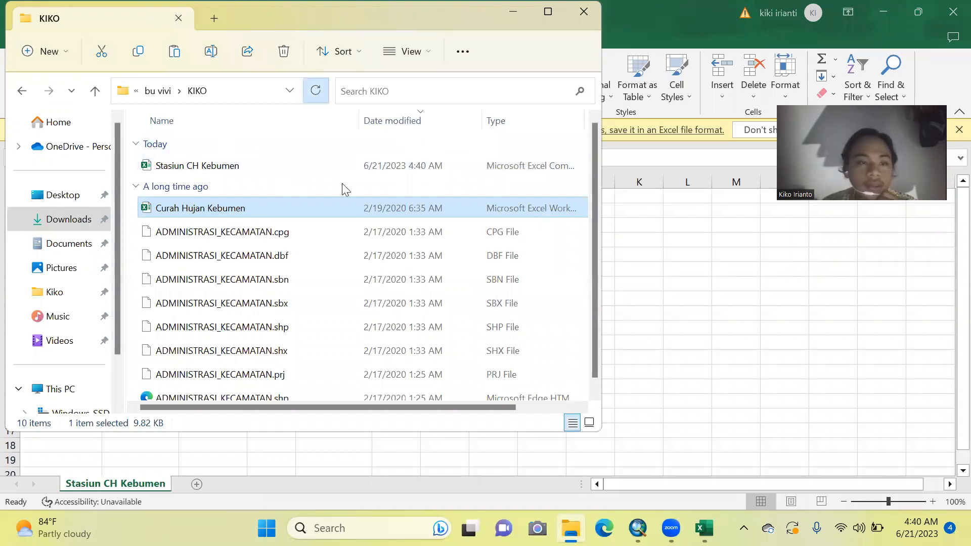
left_click(656, 252)
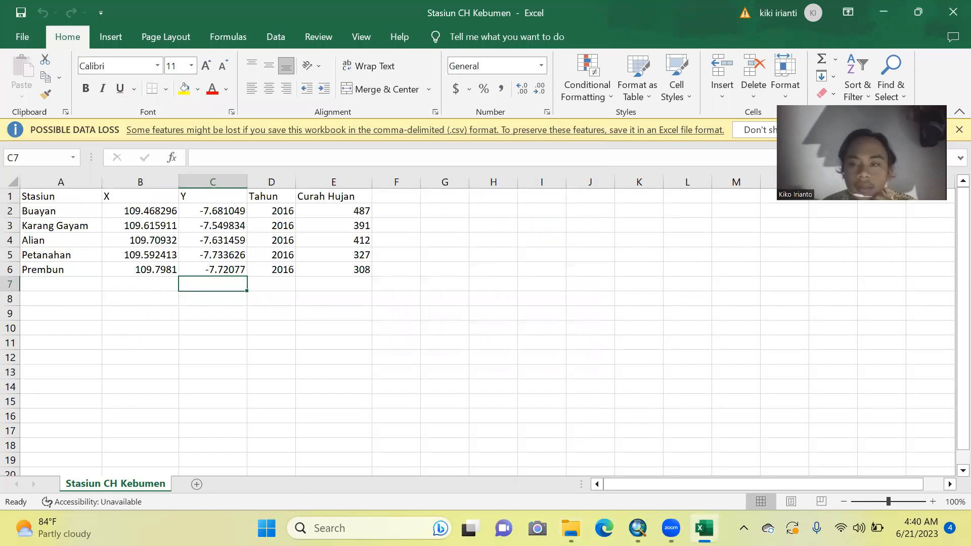
Step: Switch to ArcMap and set the data frame's coordinate system to WGS 1984 from the favorites
key("alt+Tab")
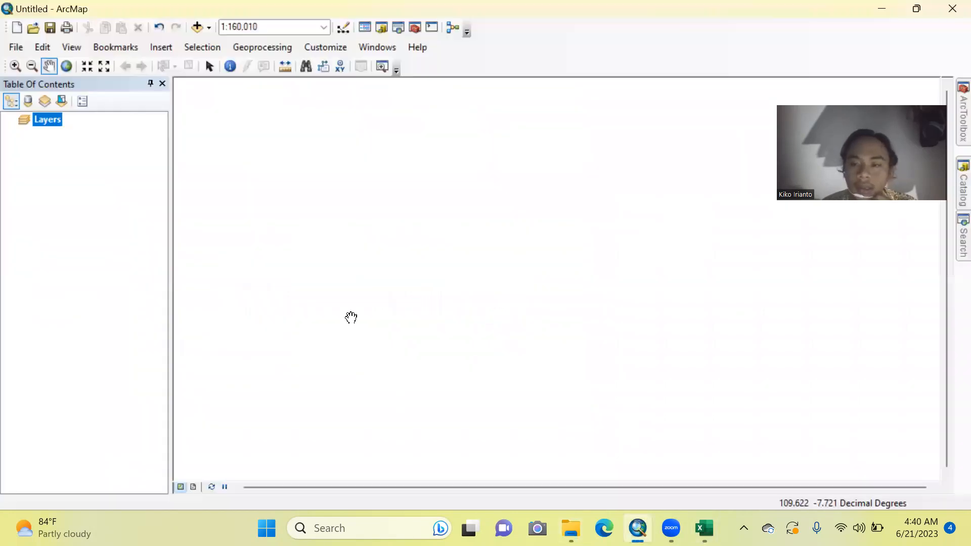
right_click(53, 118)
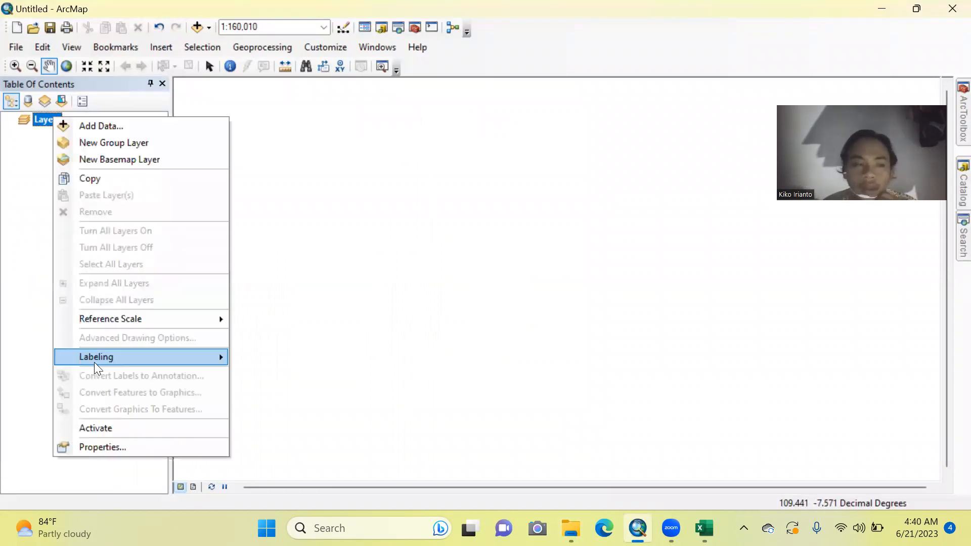
left_click(120, 445)
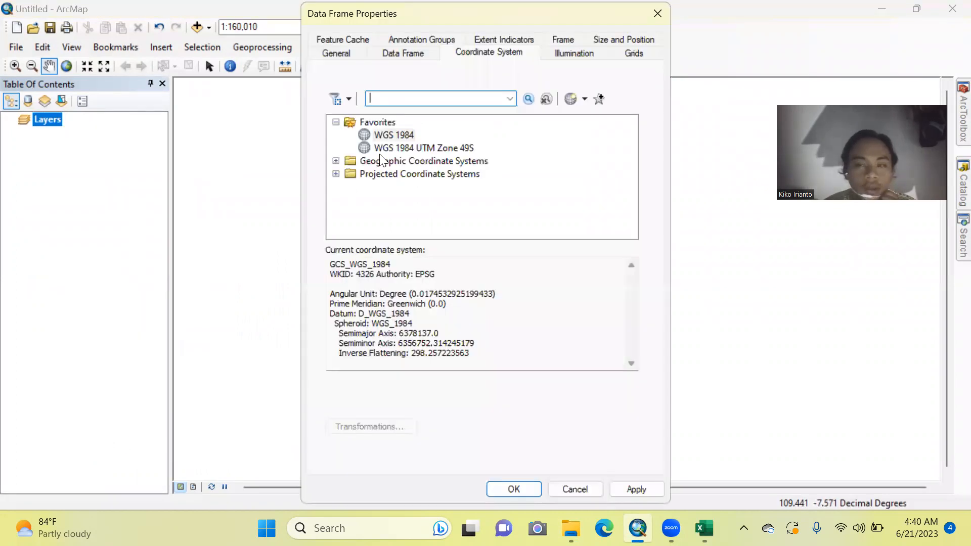
left_click(403, 134)
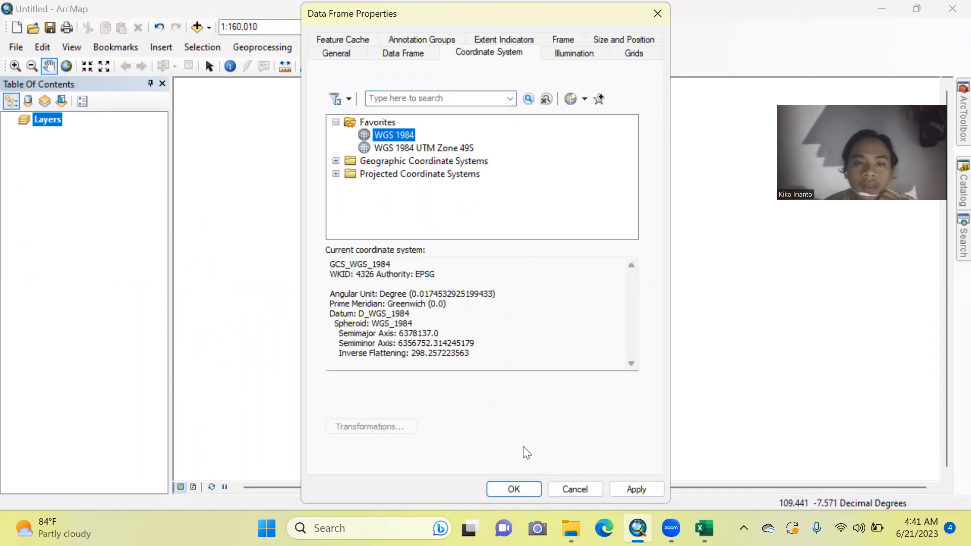
left_click(514, 489)
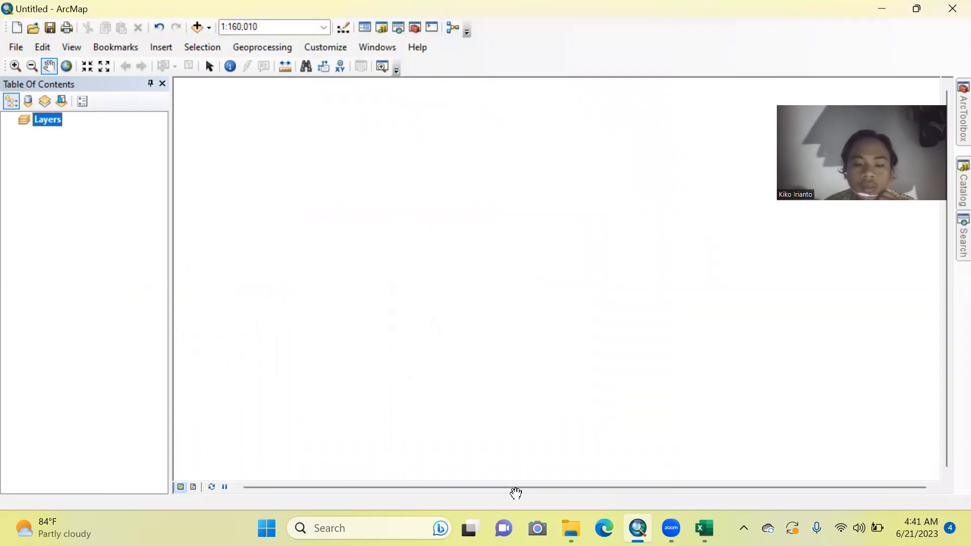
Step: Add the Stasiun CH Kebumen.csv table to the map
left_click(209, 28)
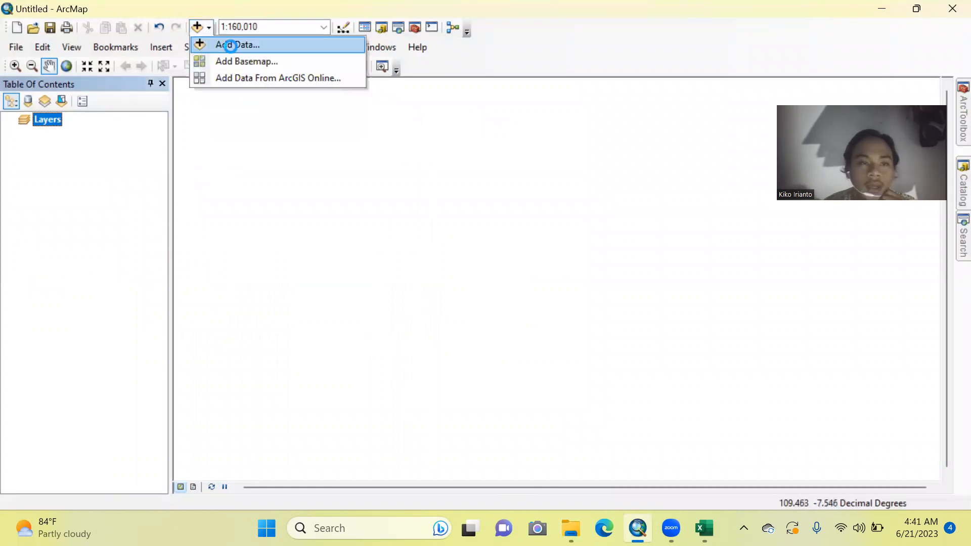
left_click(230, 45)
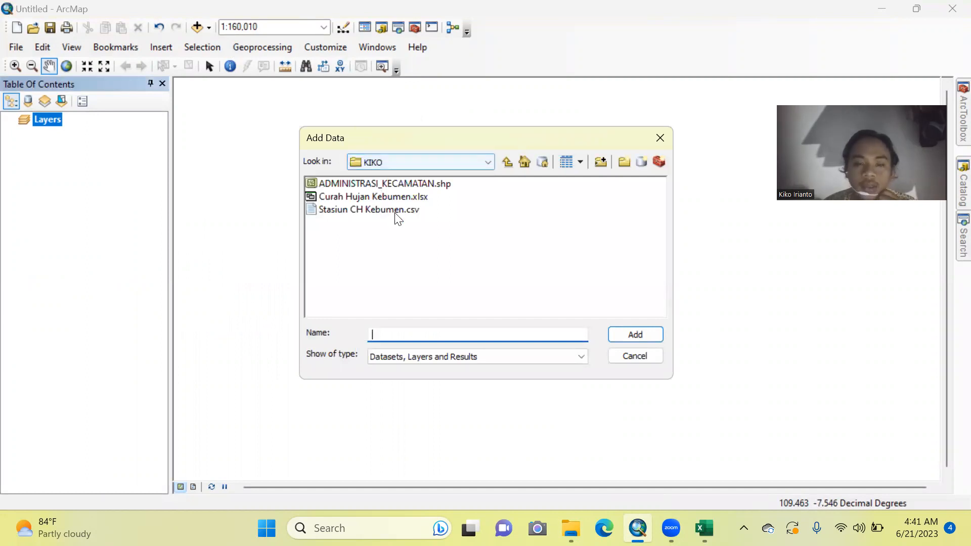
left_click(411, 210)
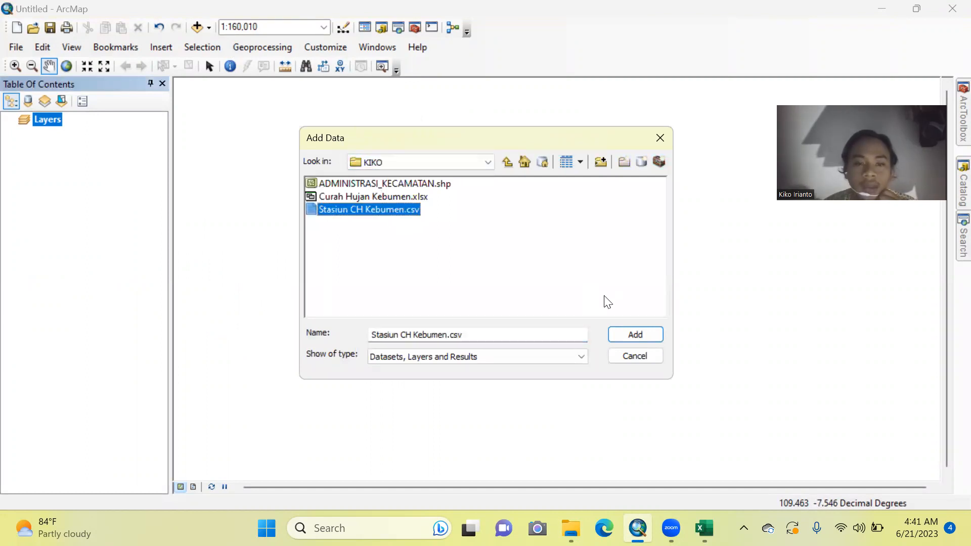
left_click(632, 334)
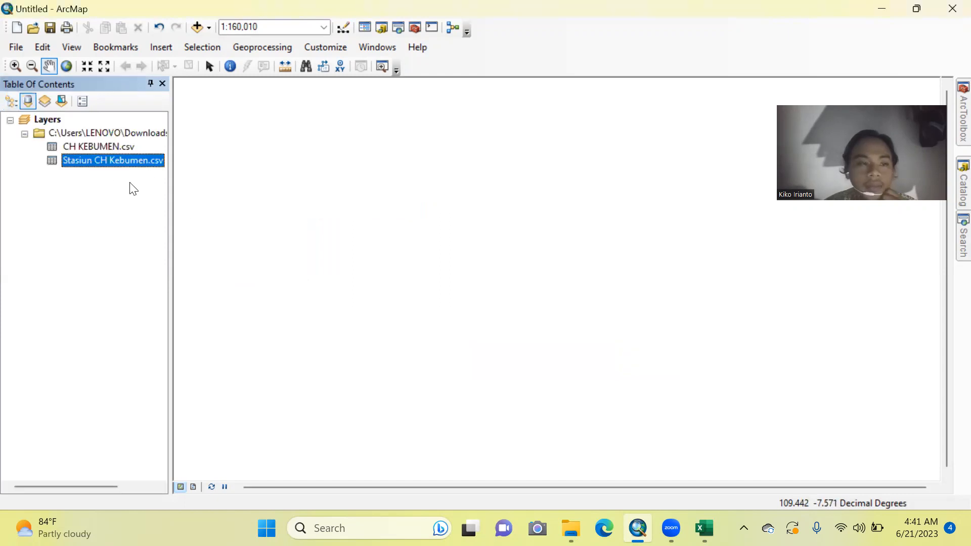
Step: Display the Stasiun CH Kebumen.csv table as XY points with Curah Hujan as the Z field, and list the layers by drawing order
right_click(96, 160)
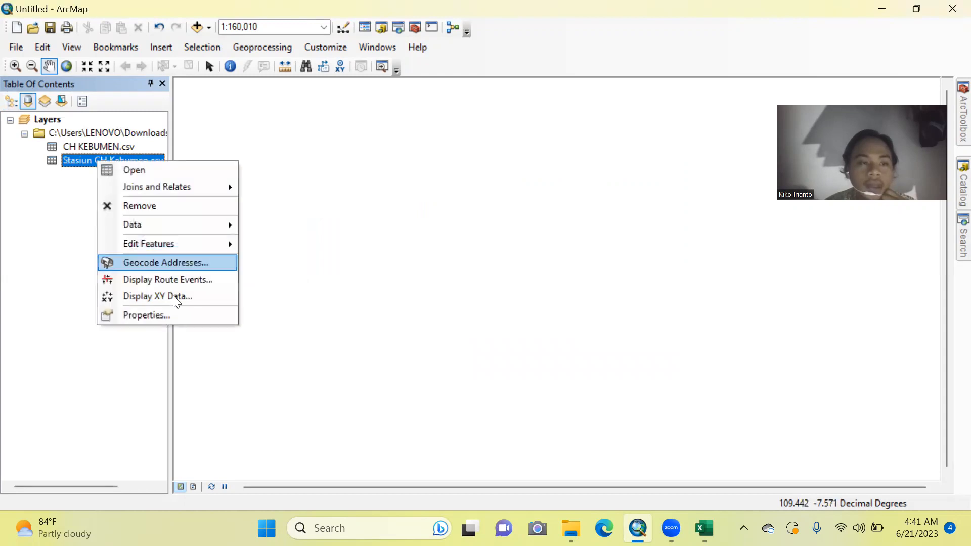
left_click(247, 296)
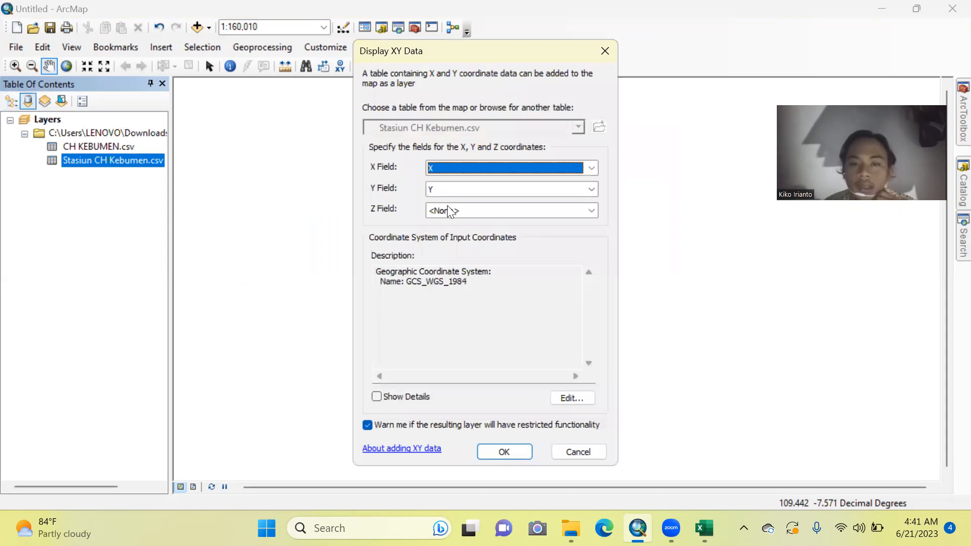
left_click(593, 210)
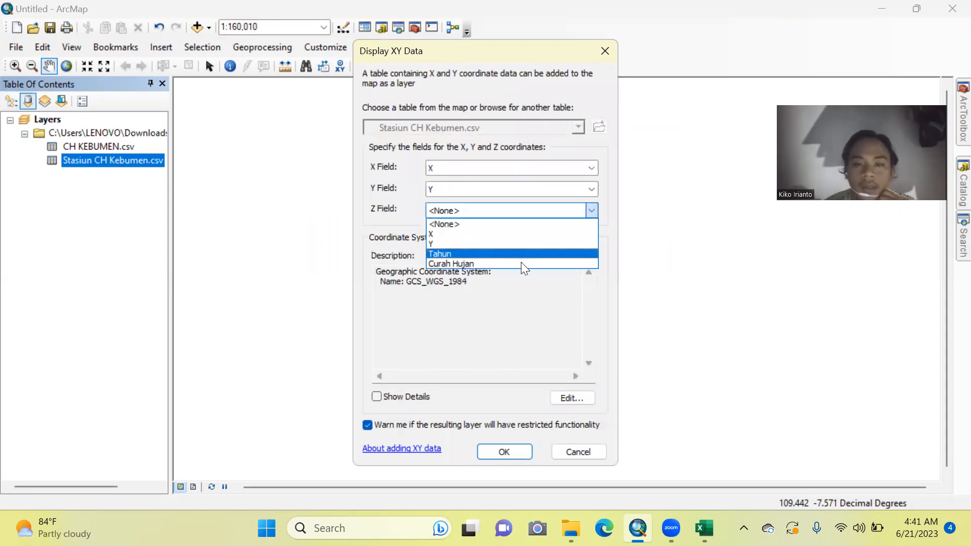
left_click(520, 262)
left_click(507, 451)
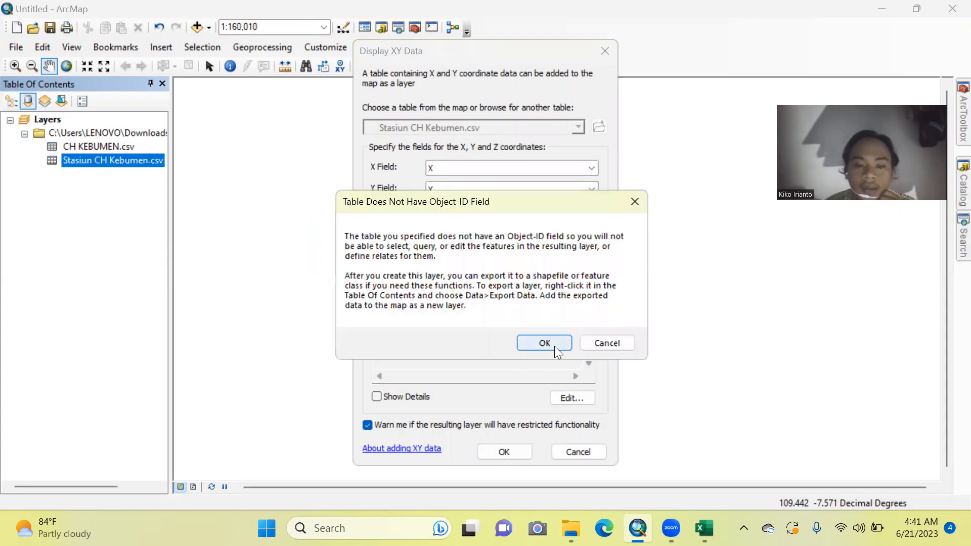
left_click(554, 346)
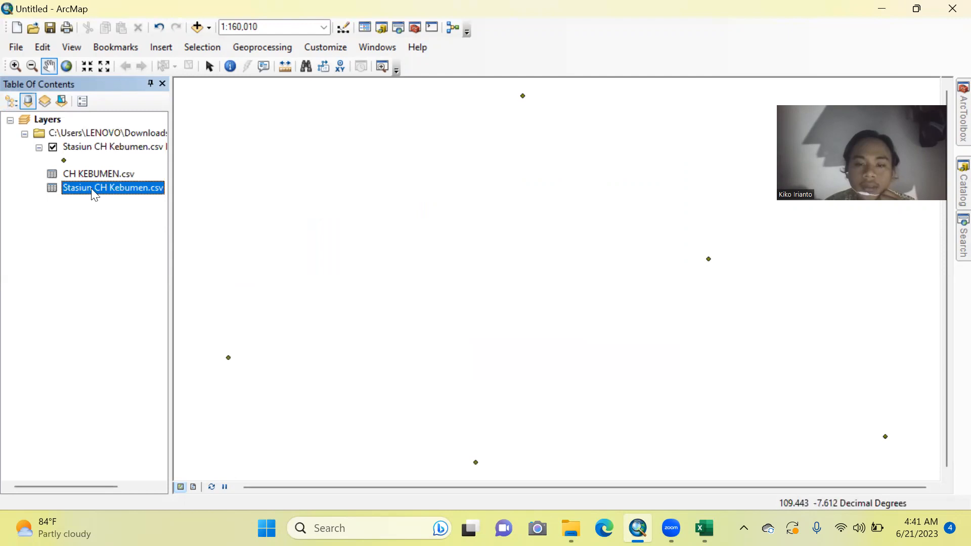
left_click(12, 103)
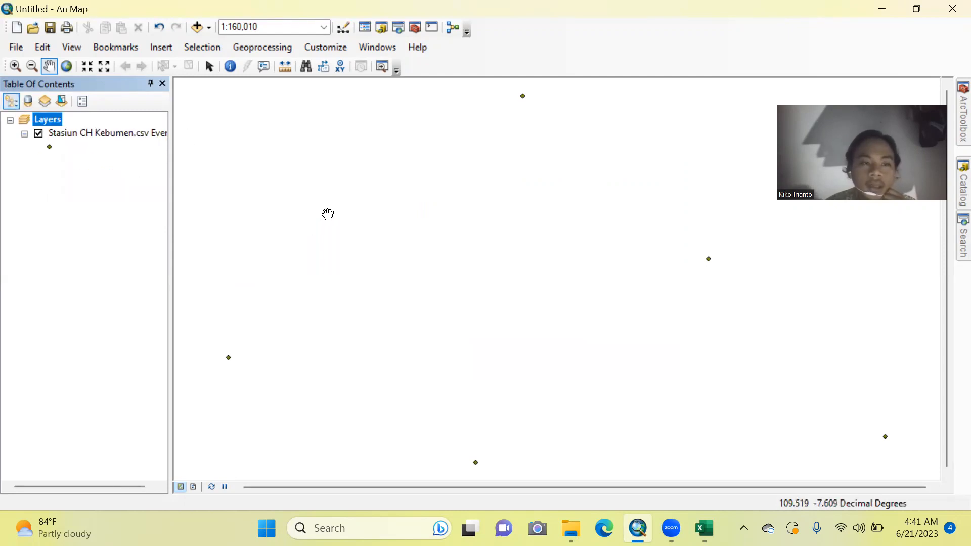
right_click(113, 133)
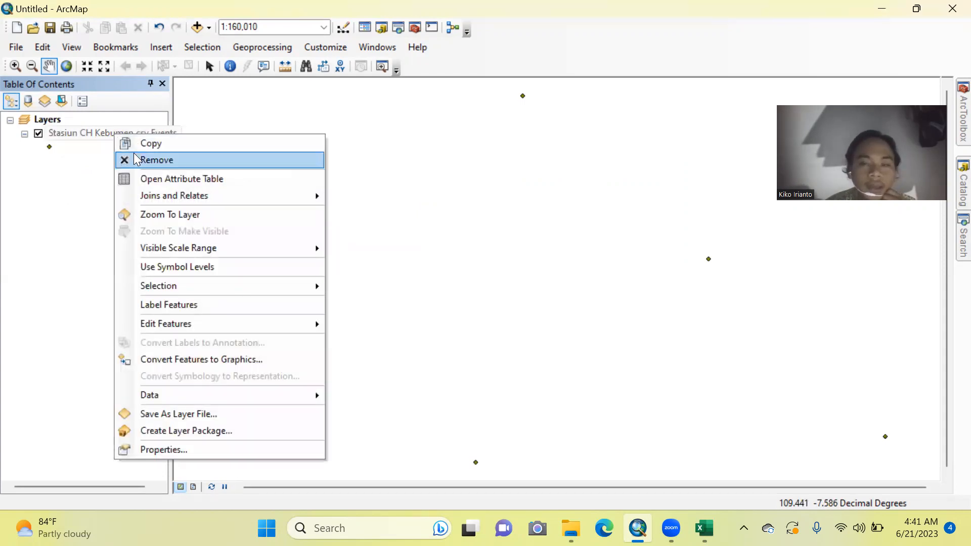
left_click(73, 173)
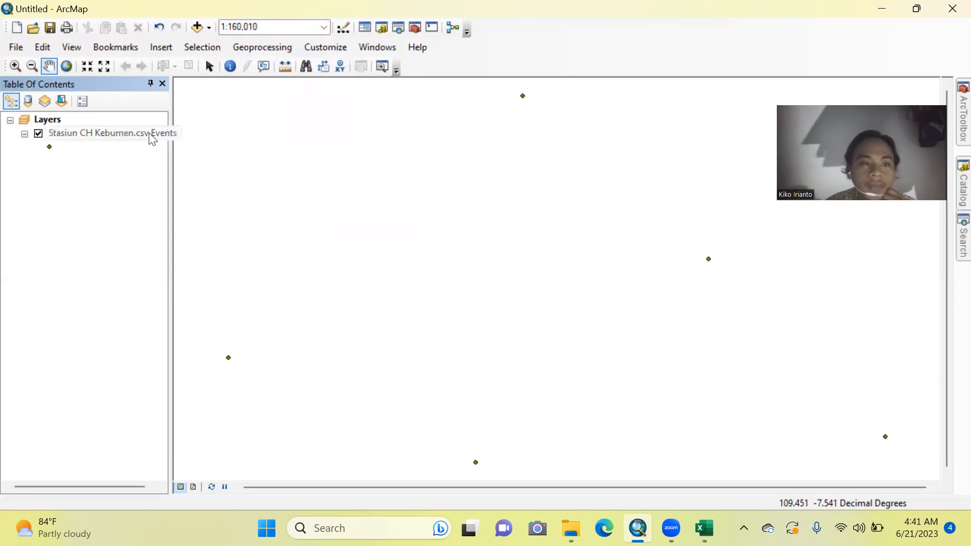
right_click(96, 134)
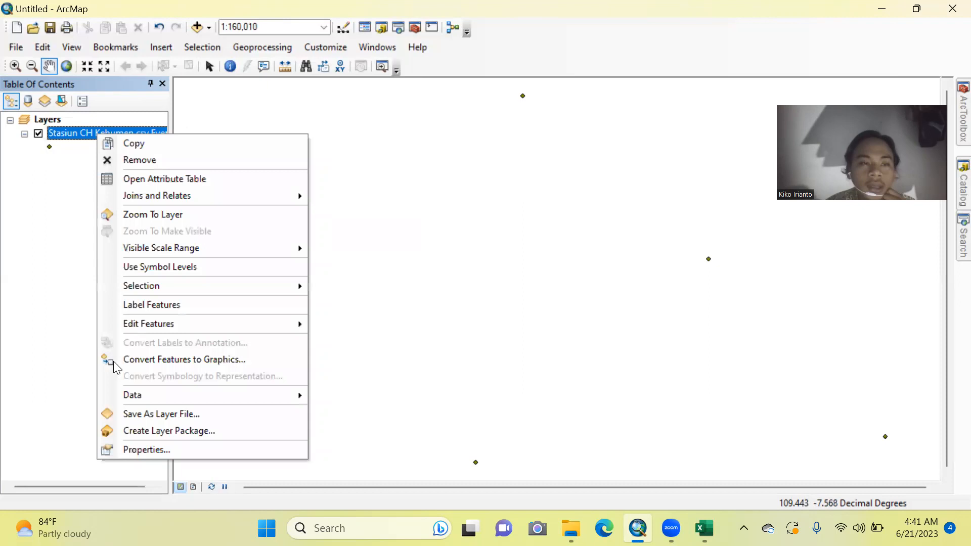
left_click(160, 449)
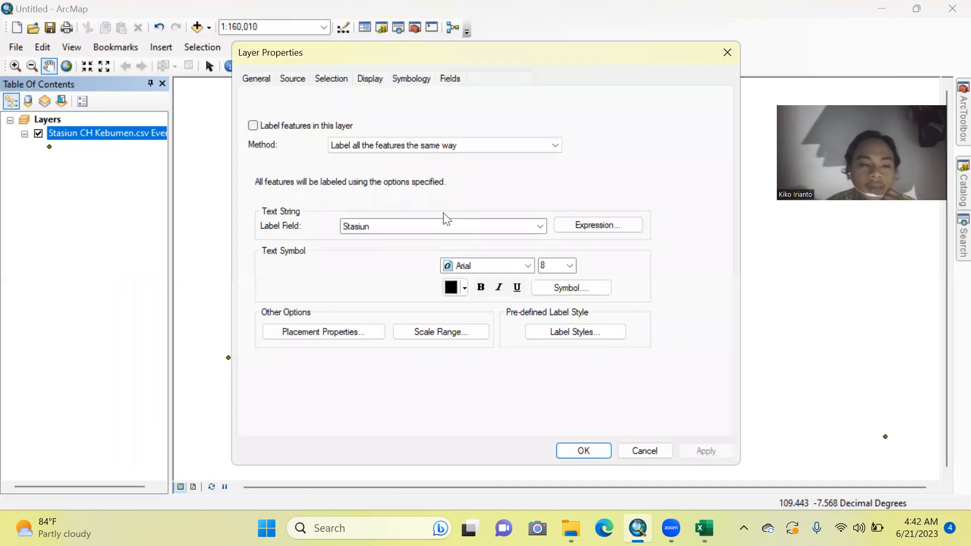
left_click(727, 53)
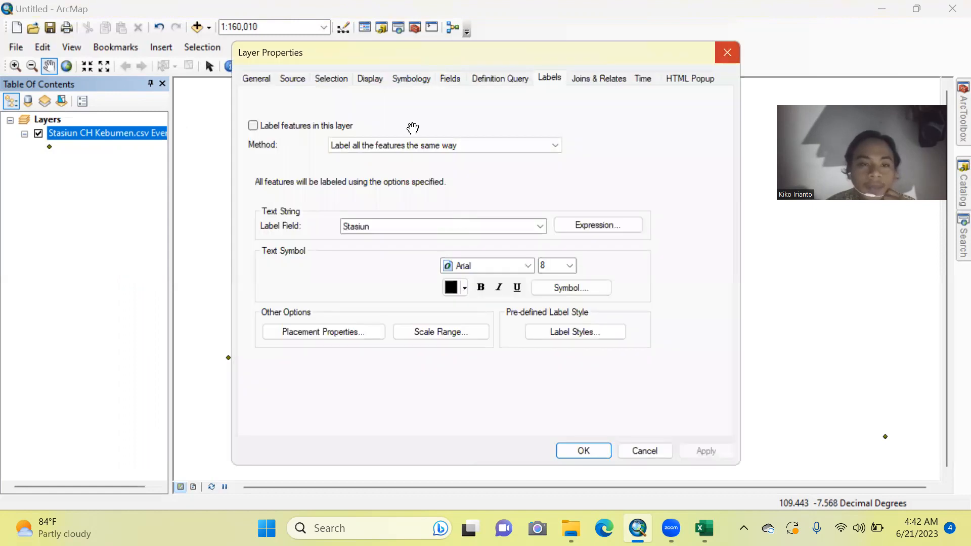
Step: Set up an export of all features in the Stasiun CH Kebumen.csv Events layer to a shapefile named Stasiun CH Kebumen.shp
right_click(137, 134)
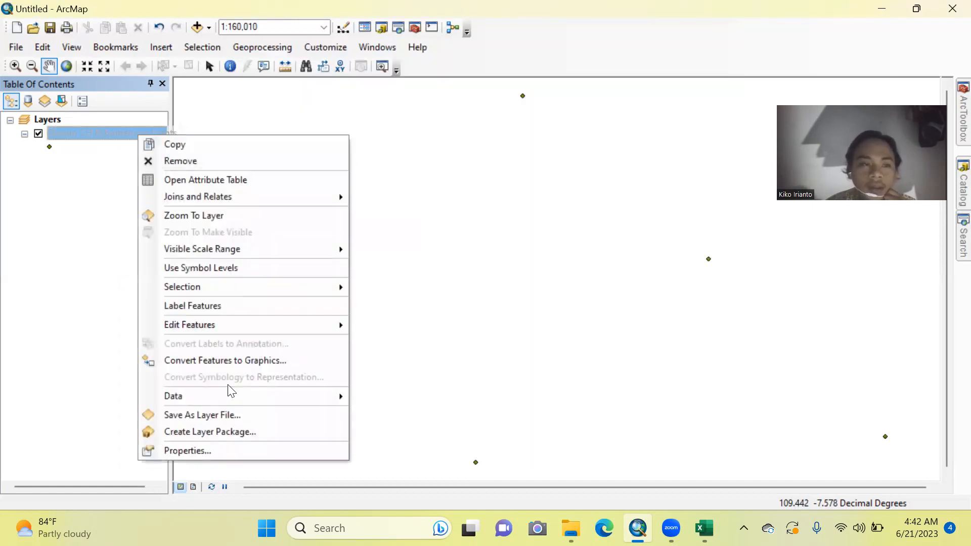
mouse_move(256, 396)
left_click(392, 413)
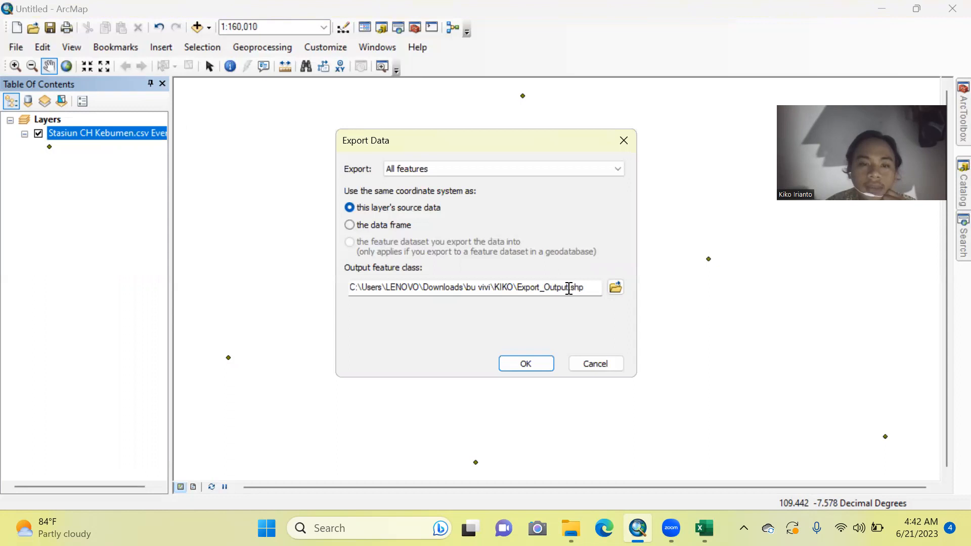
left_click(616, 286)
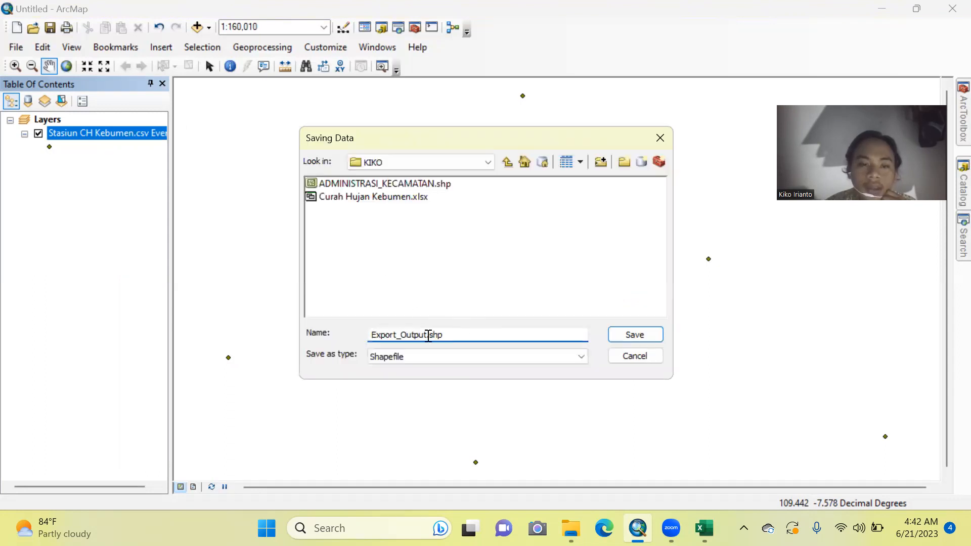
left_click_drag(428, 335, 359, 344)
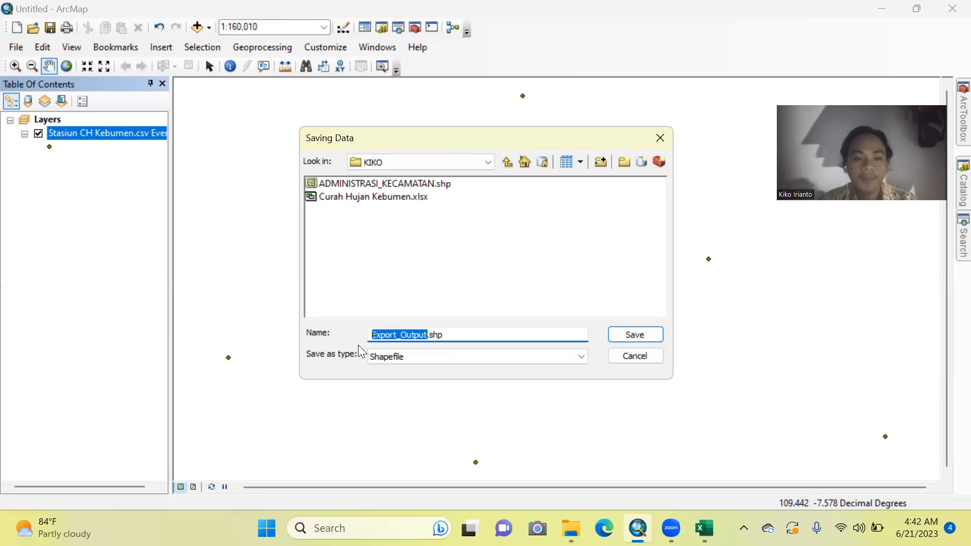
type("Stasiun")
type(" CH")
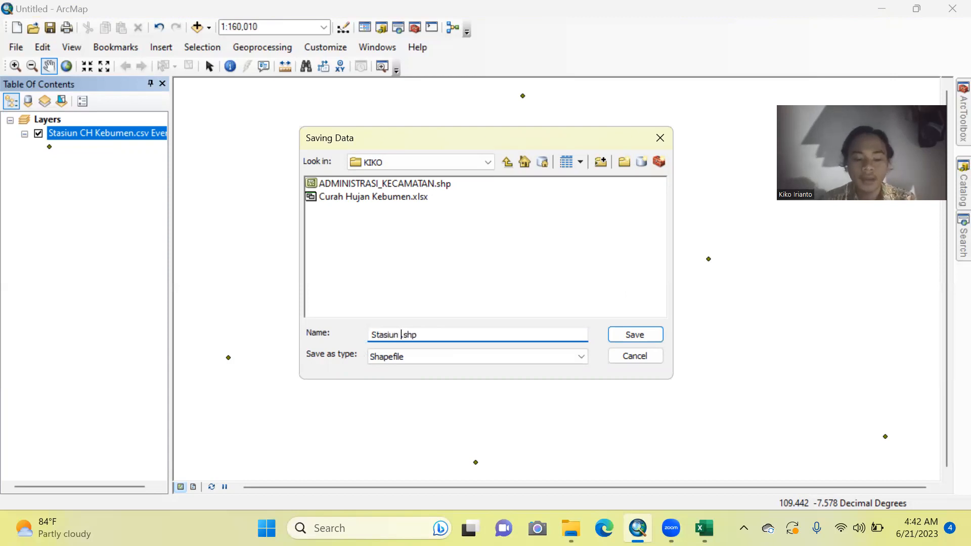
type("_")
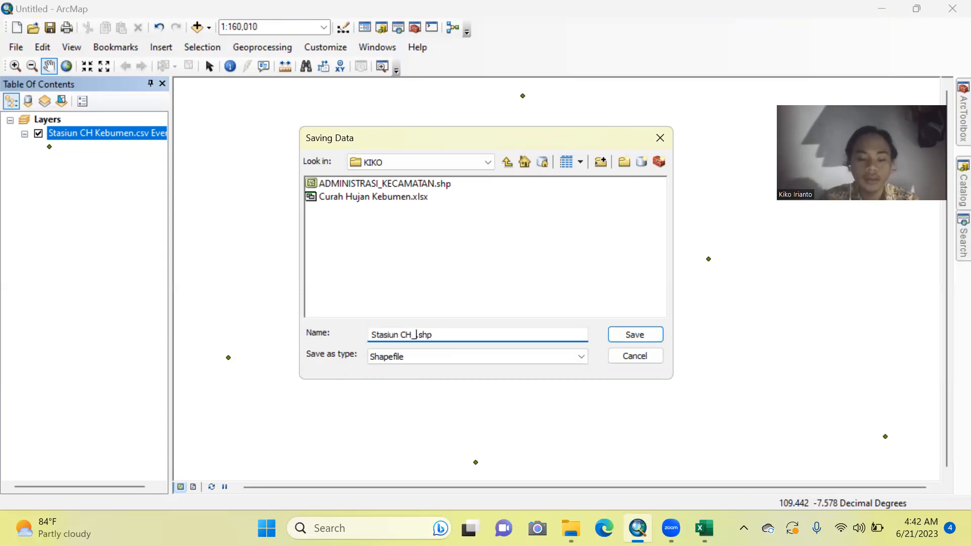
type("Kebumrn")
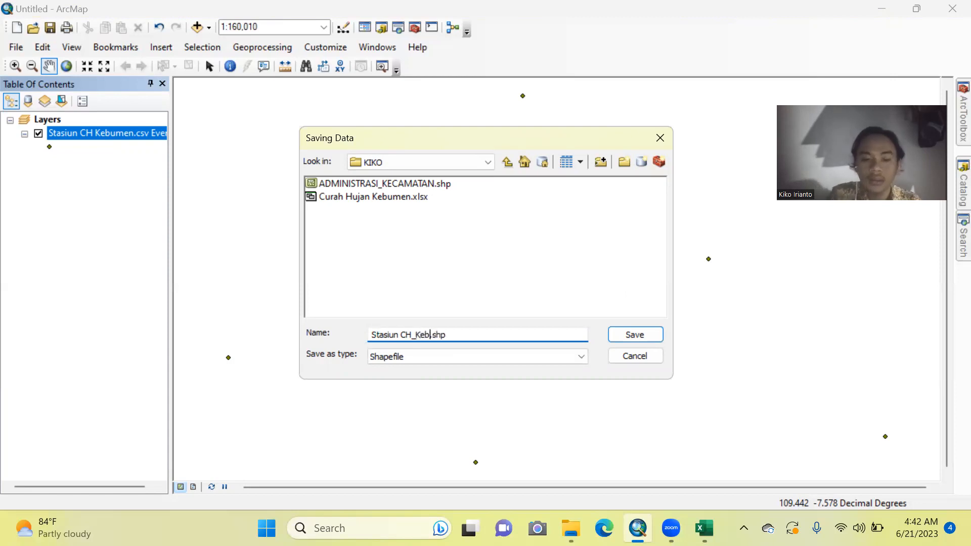
key("BackSpace")
key("BackSpace")
type("en")
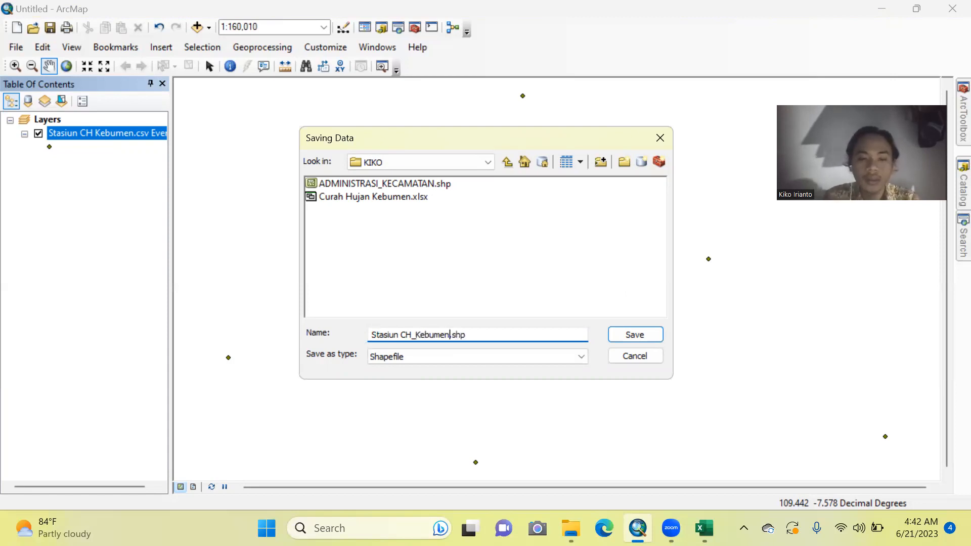
left_click(415, 334)
key("BackSpace")
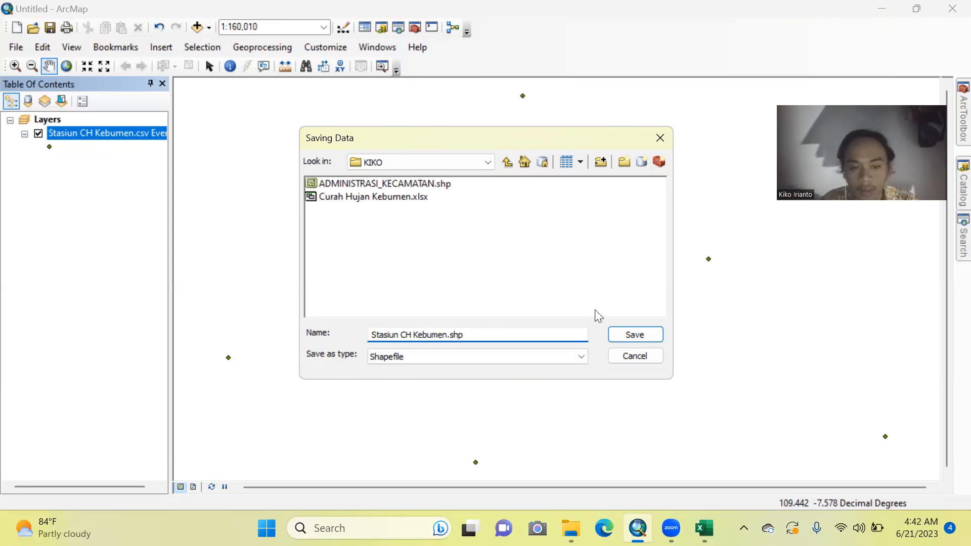
left_click(625, 335)
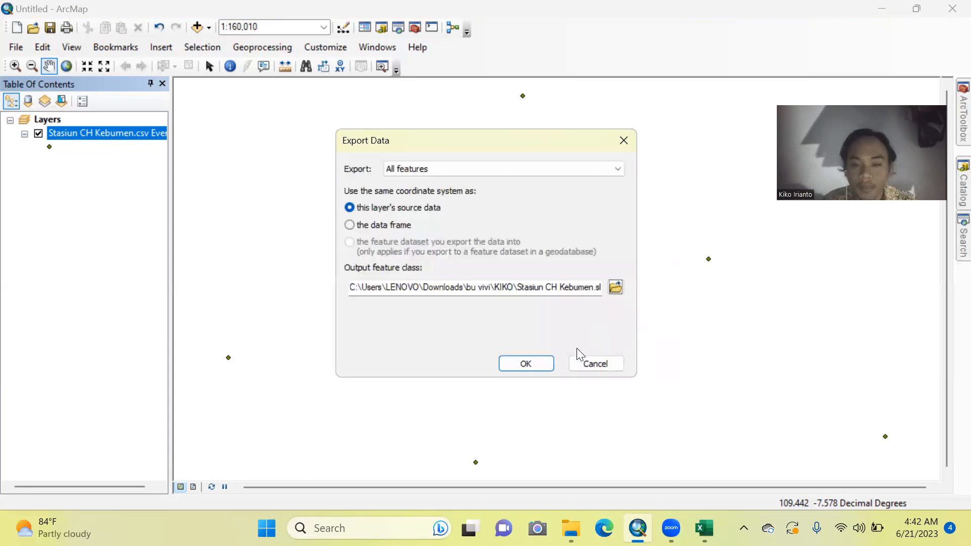
Step: Run the export with the shapefile added to the map, and remove the Stasiun CH Kebumen.csv Events layer
left_click(526, 364)
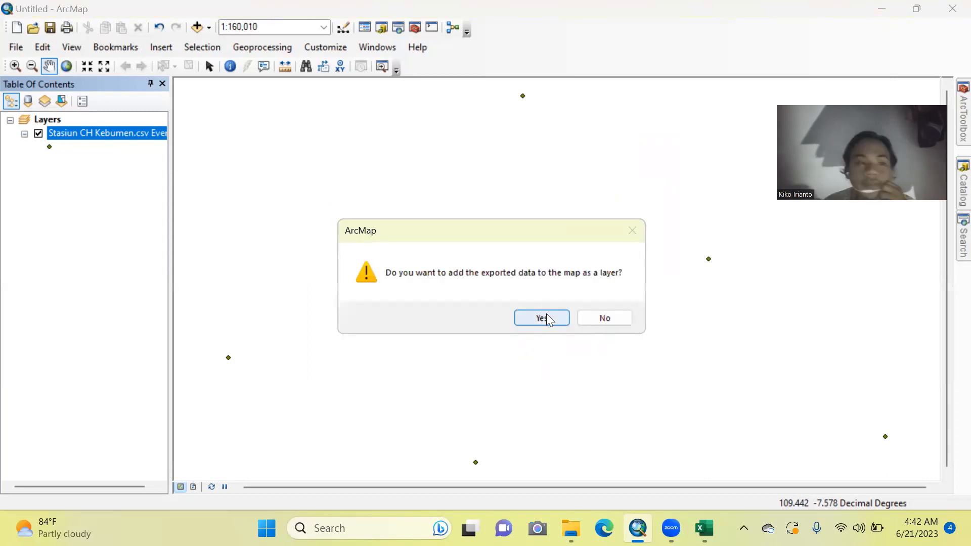
left_click(542, 318)
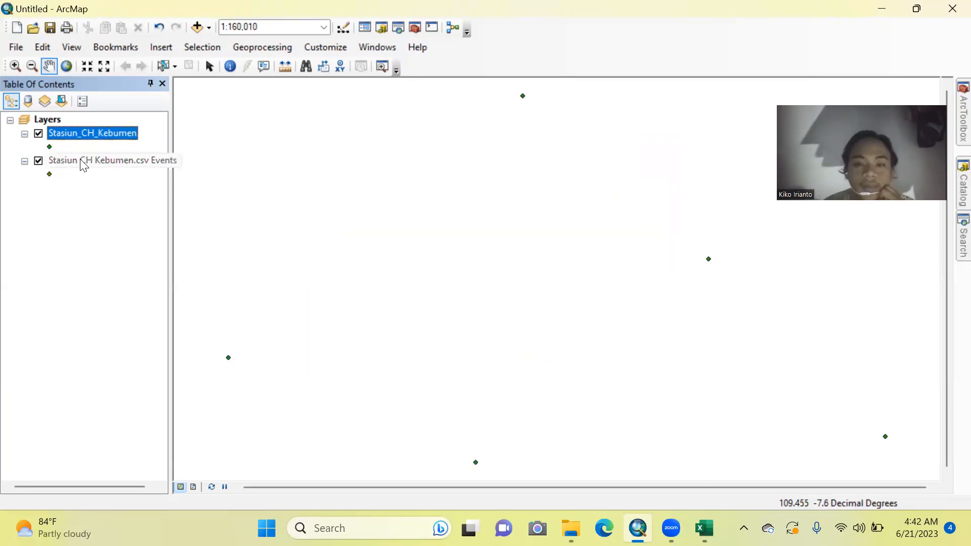
right_click(83, 164)
left_click(126, 185)
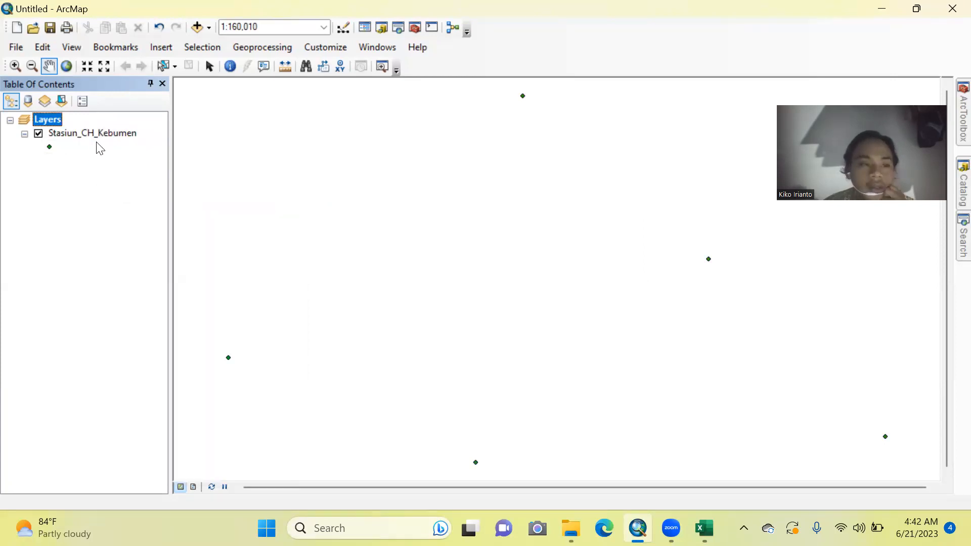
Step: Add ADMINISTRASI_KECAMATAN.shp to the map and zoom to its full extent
left_click(208, 29)
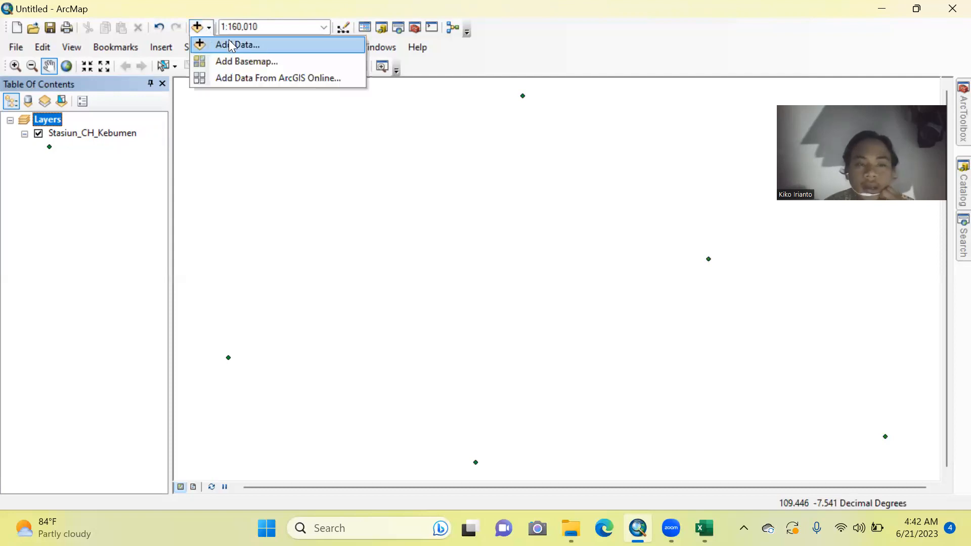
left_click(230, 45)
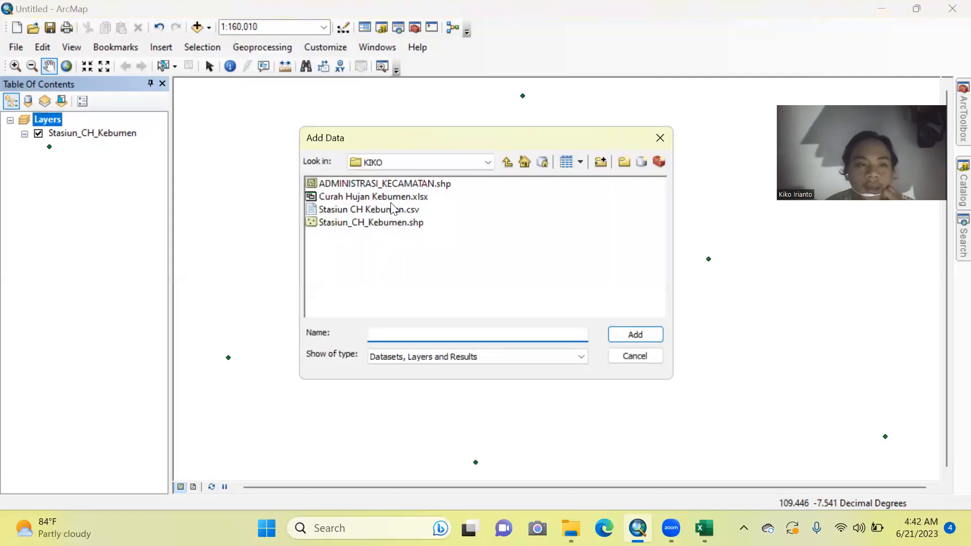
left_click(428, 185)
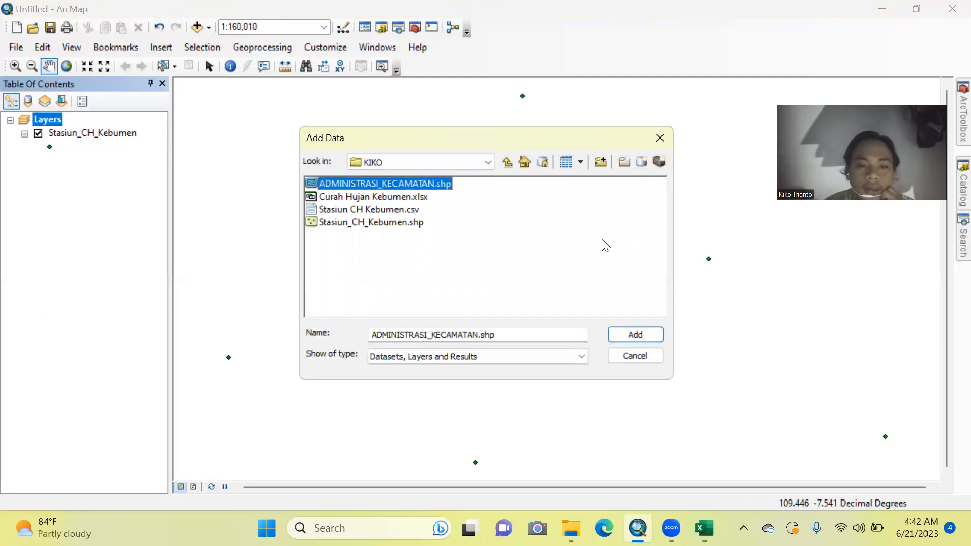
left_click(635, 335)
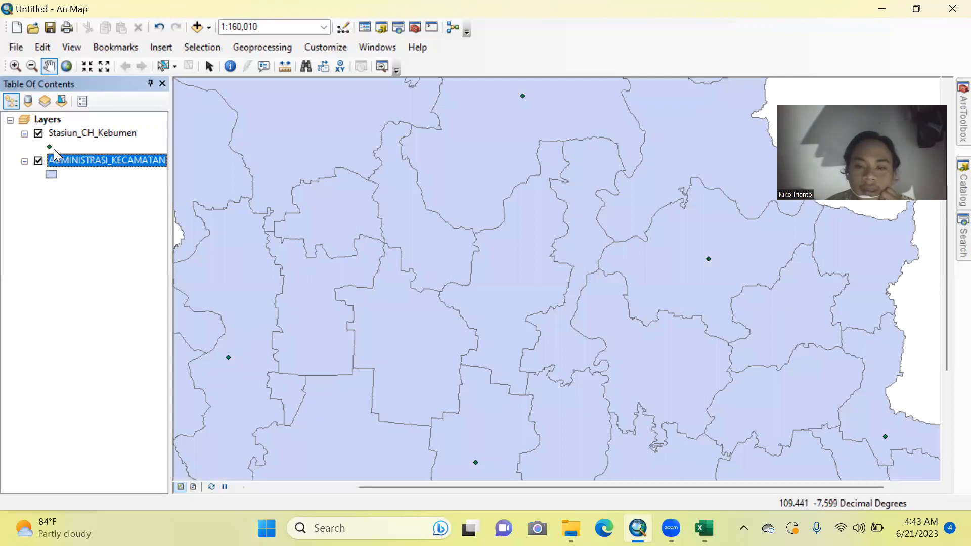
right_click(108, 163)
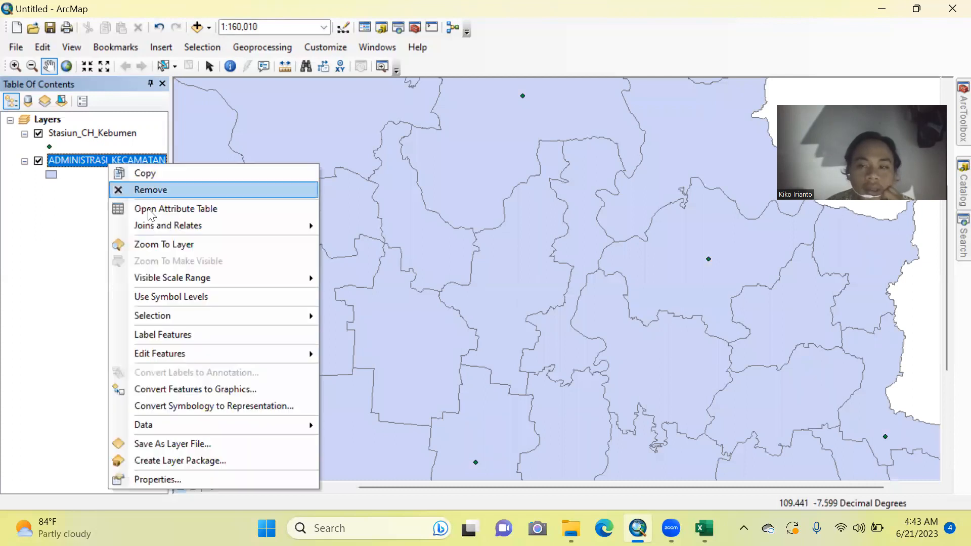
left_click(174, 243)
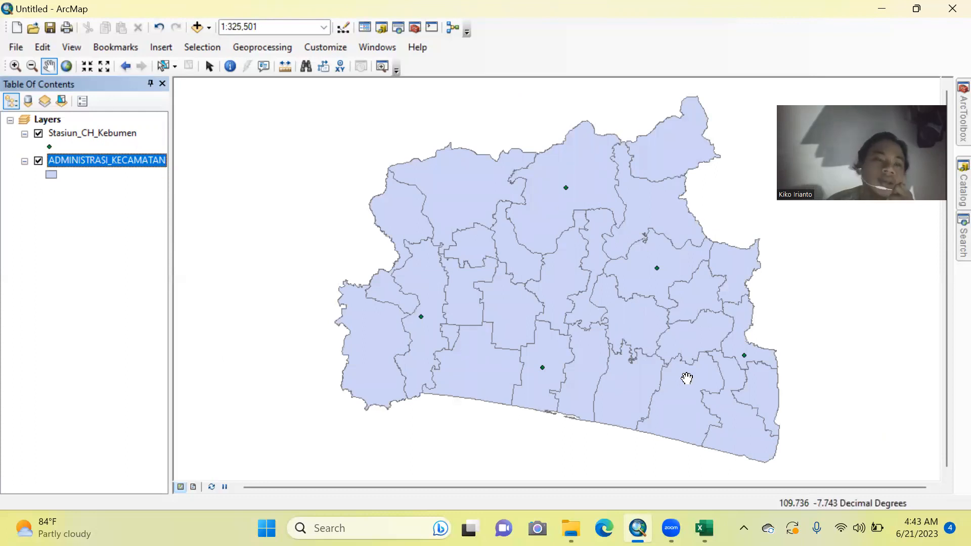
Step: Turn on labels for the Stasiun_CH_Kebumen layer using the Stasiun field, in Arial Black at size 9
right_click(74, 135)
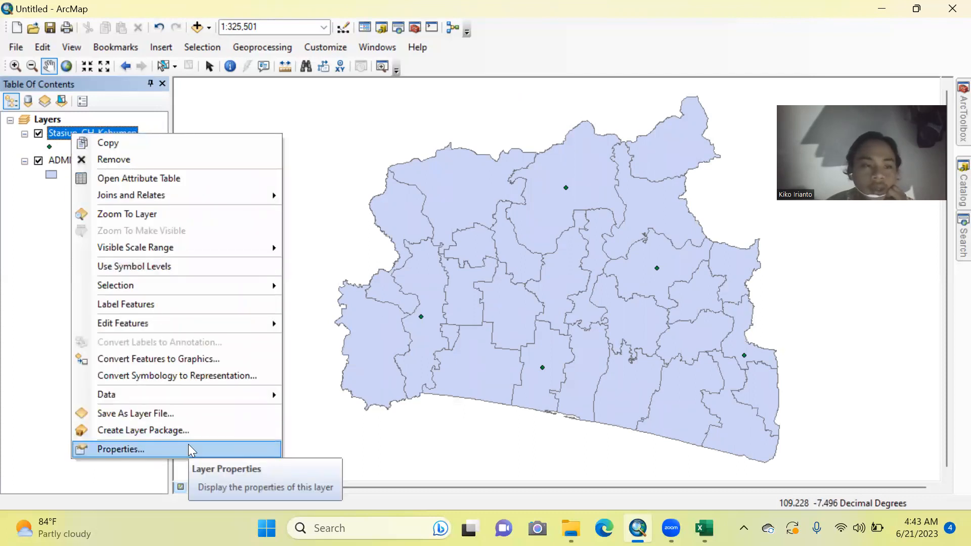
left_click(189, 444)
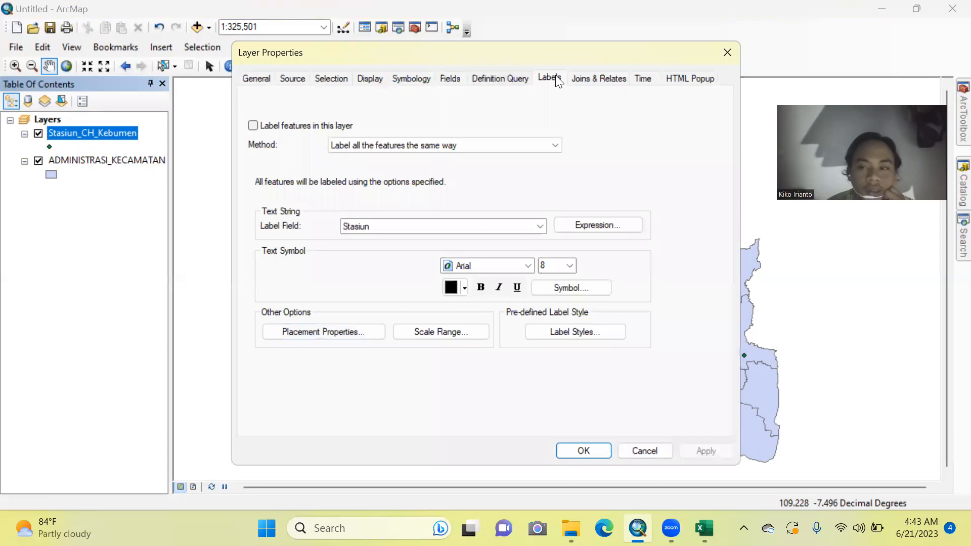
left_click(264, 126)
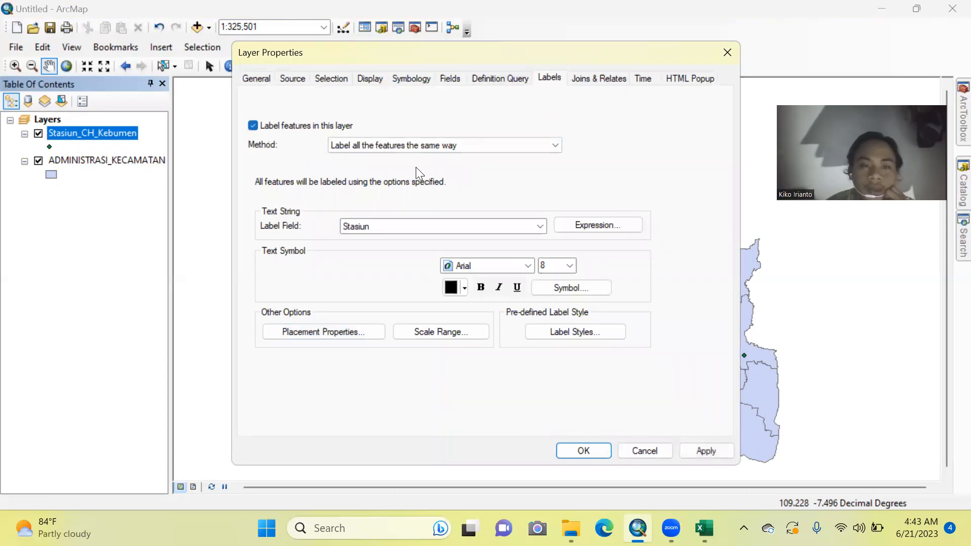
left_click(570, 266)
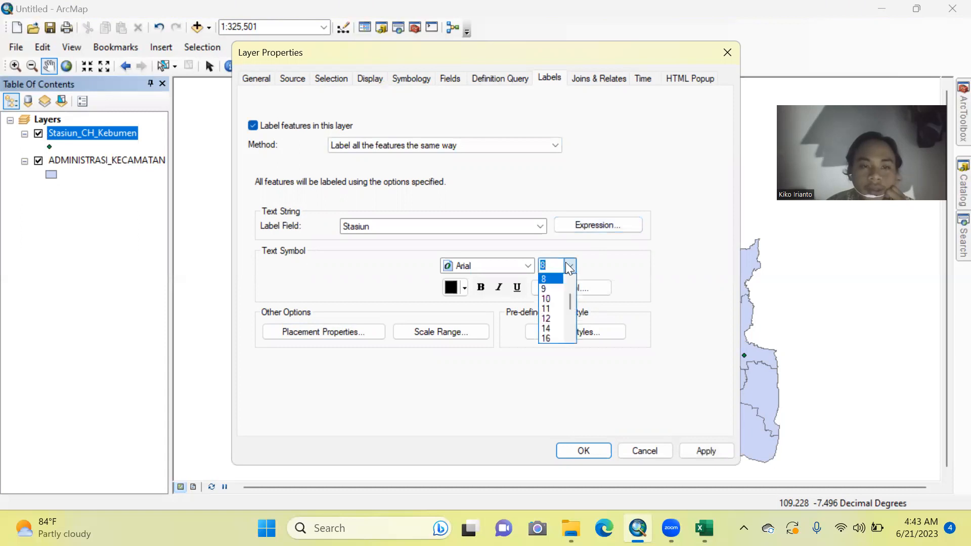
left_click(552, 289)
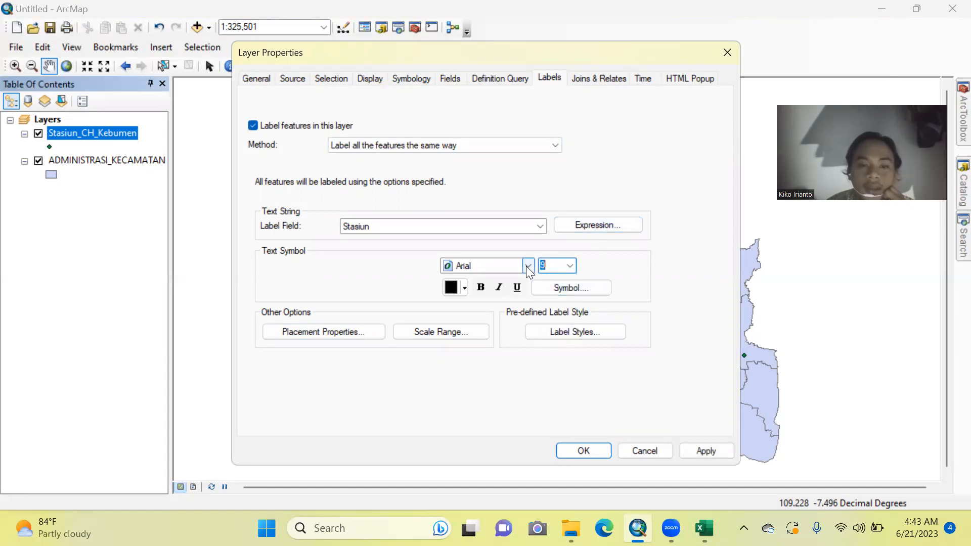
left_click(527, 265)
left_click(512, 293)
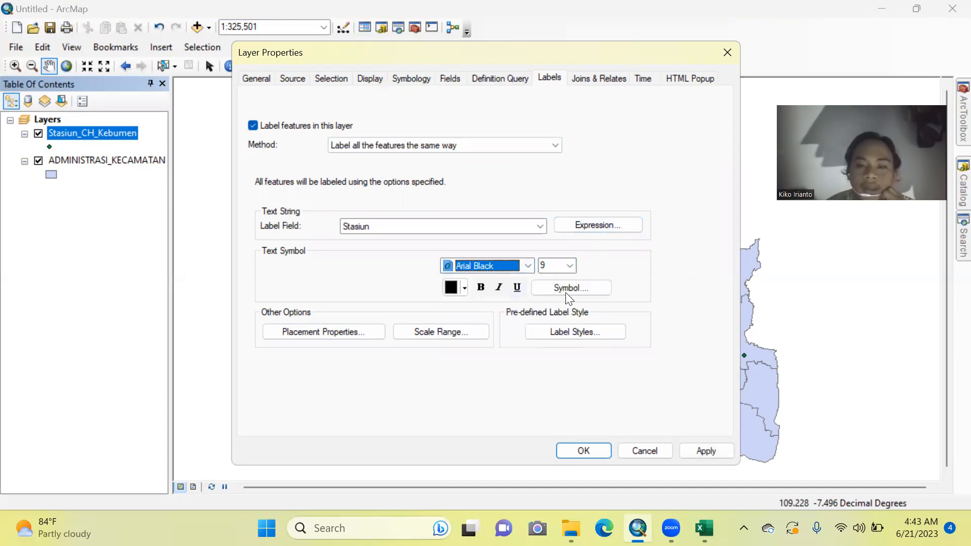
Step: Give the station label text symbol a halo mask and apply the label settings to the Stasiun_CH_Kebumen layer
left_click(579, 295)
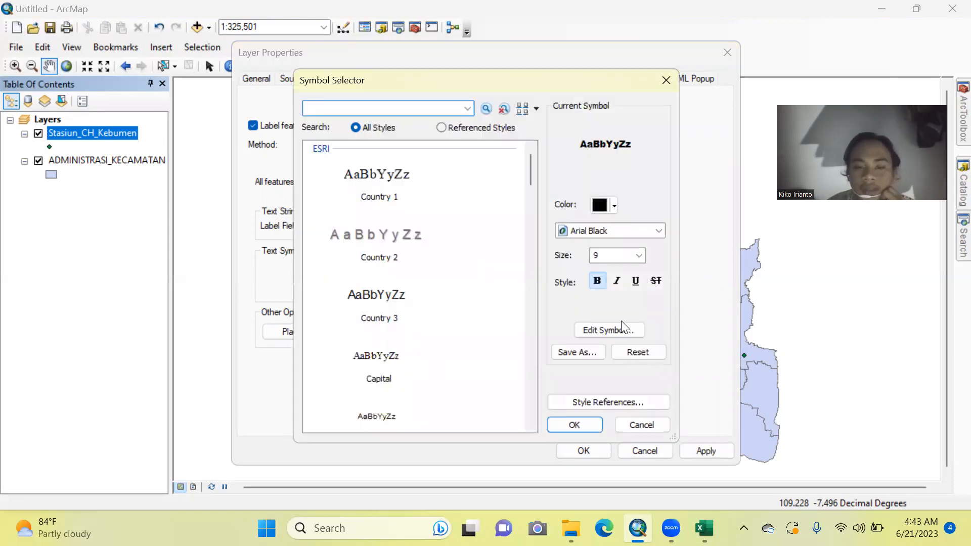
left_click(622, 328)
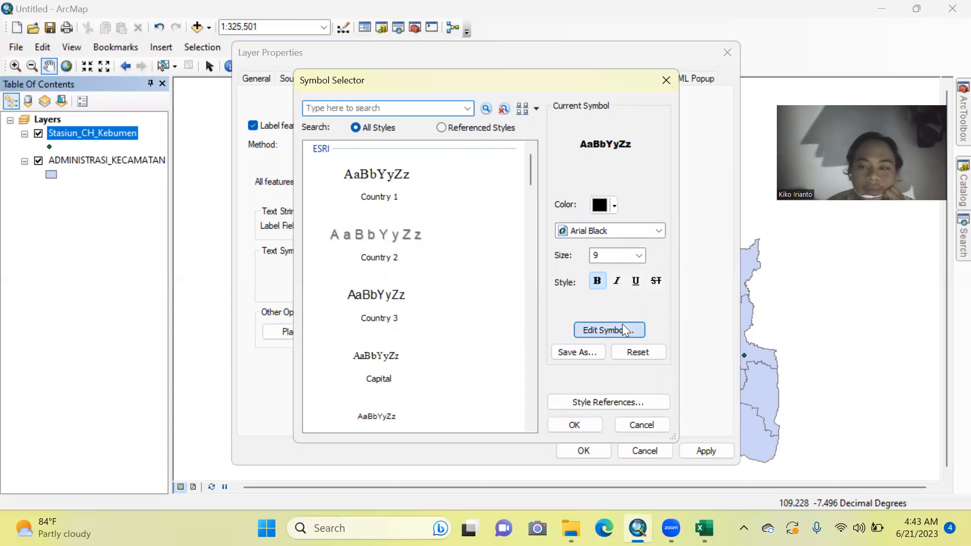
left_click(619, 151)
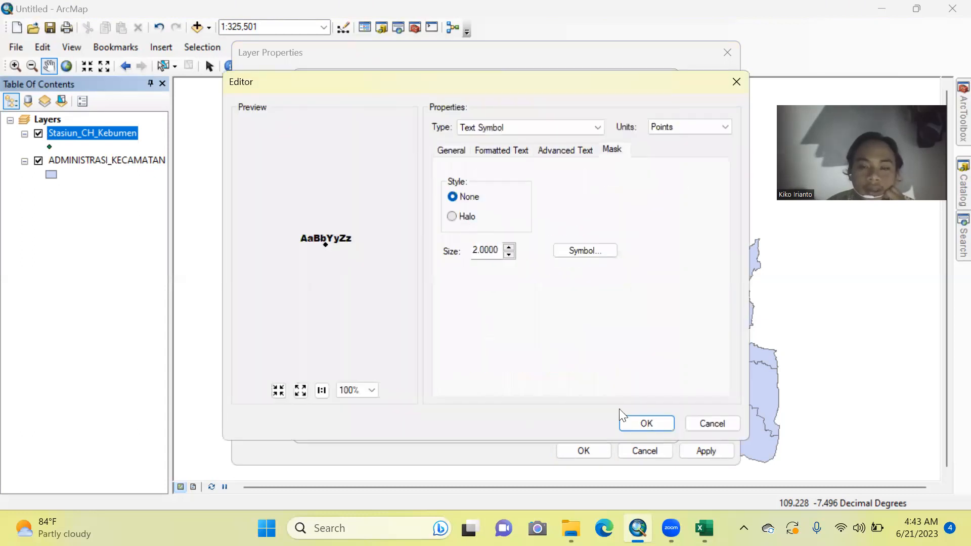
left_click(634, 420)
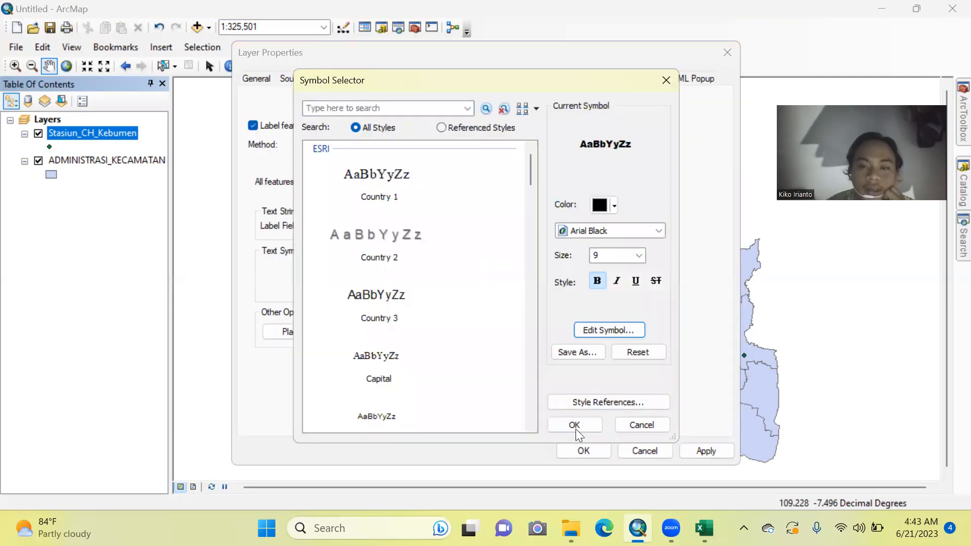
left_click(575, 426)
left_click(587, 449)
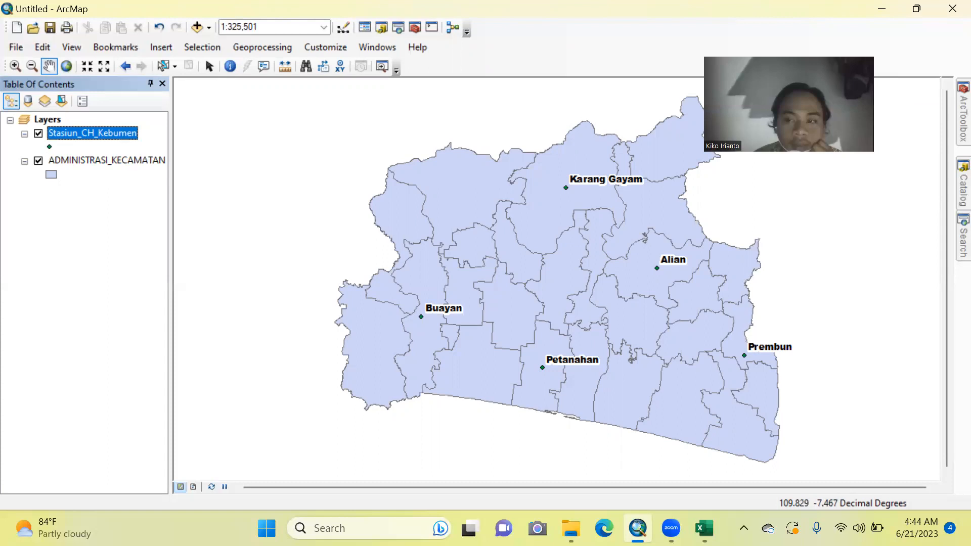
Step: Search the tools for Thiessen and open the Create Thiessen Polygons analysis tool
left_click(399, 29)
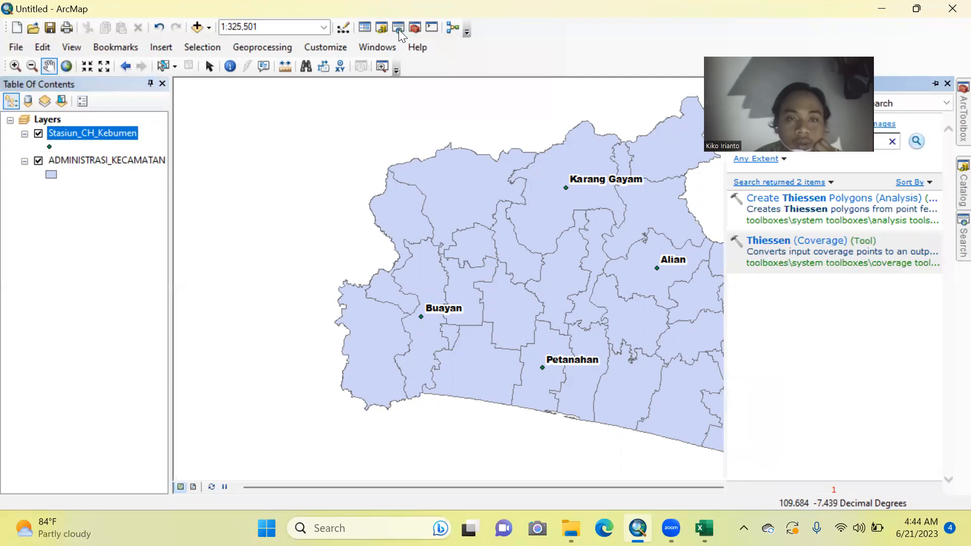
left_click(814, 141)
left_click(918, 140)
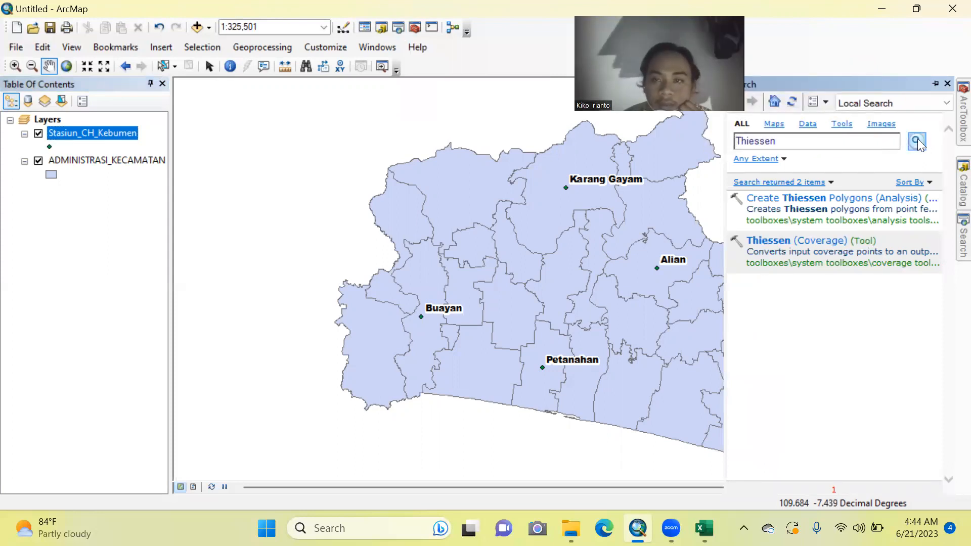
left_click(854, 202)
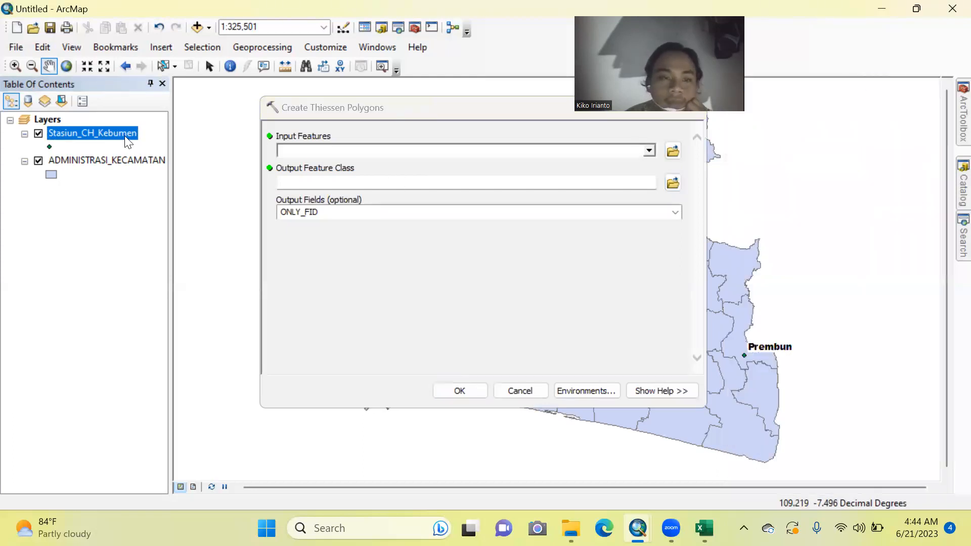
Step: Set Stasiun_CH_Kebumen as the Thiessen input features and save the output feature class as Thiessen in the bu vivi\KIKO folder
left_click_drag(126, 133, 368, 155)
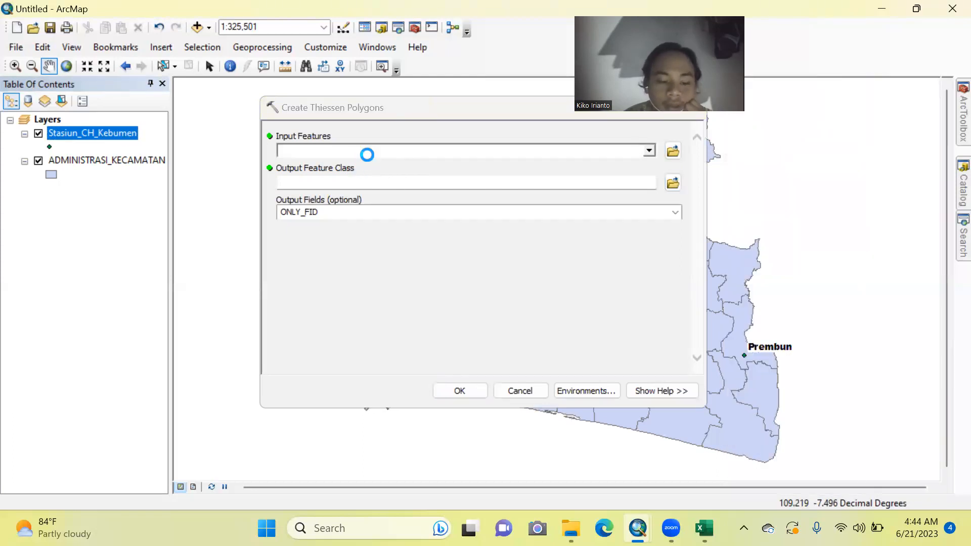
left_click(678, 183)
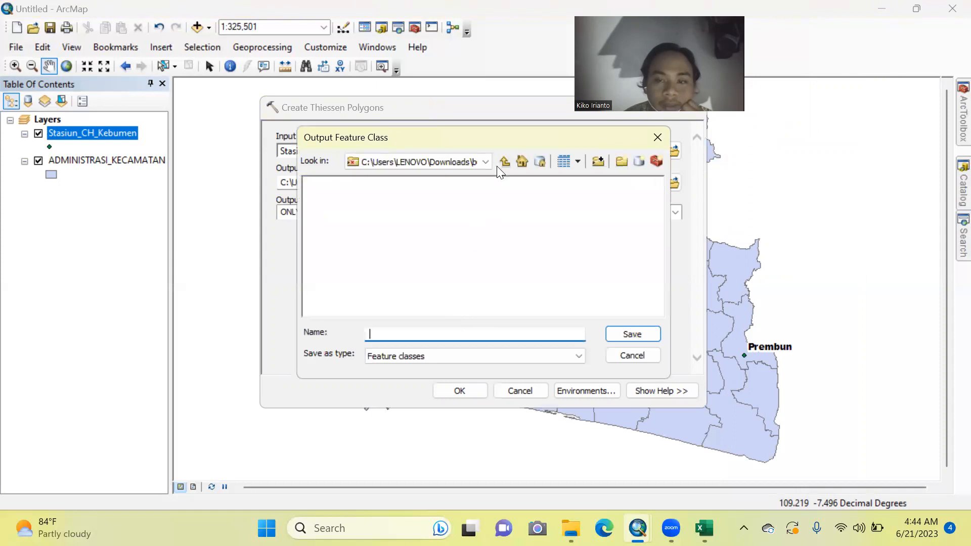
left_click(482, 159)
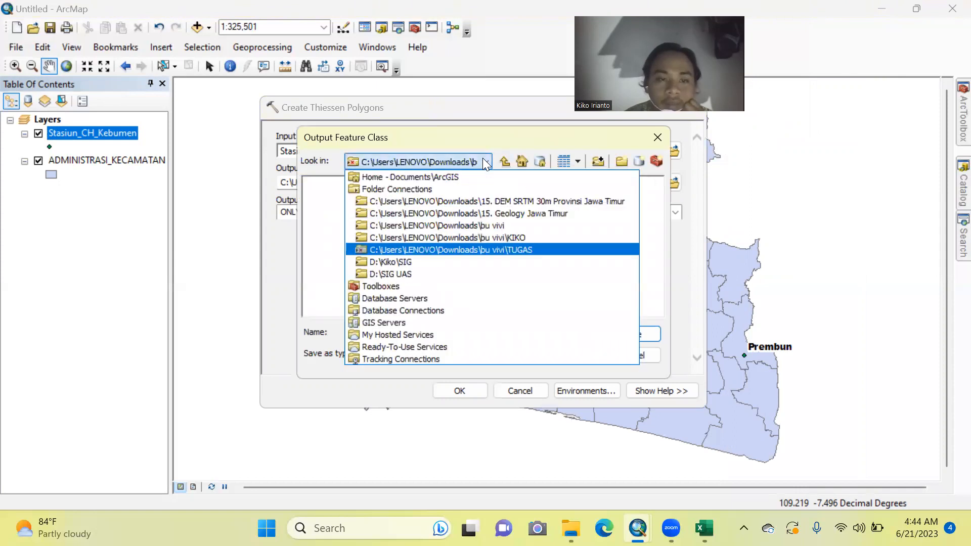
left_click(514, 237)
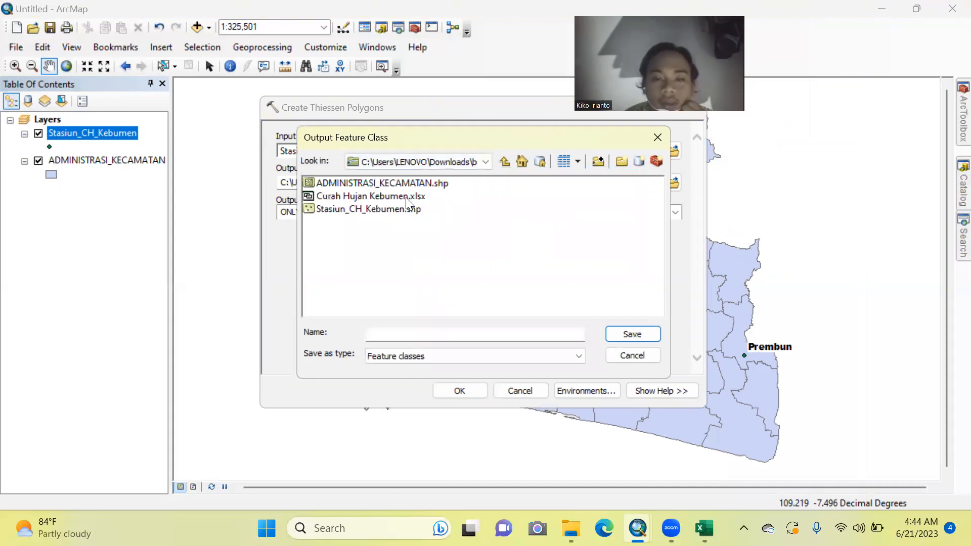
left_click(441, 332)
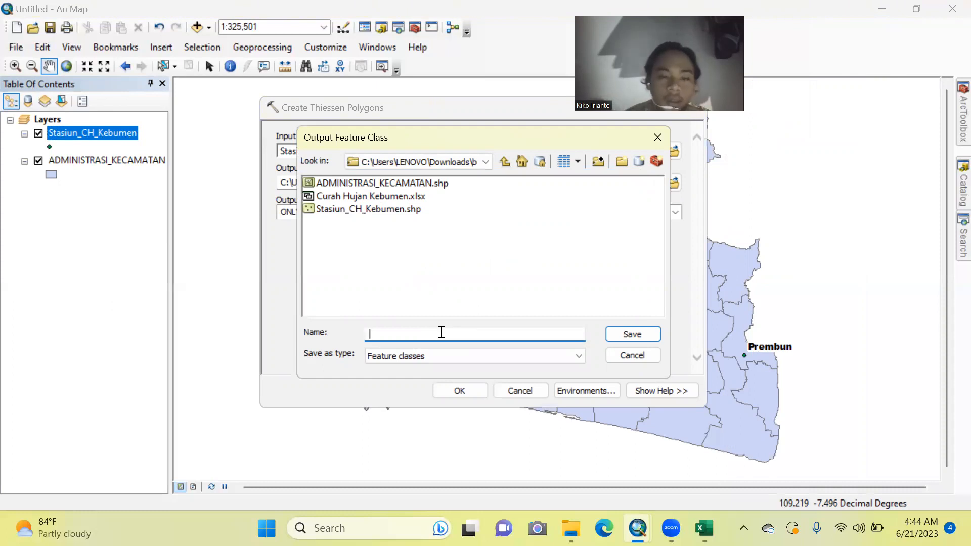
type("Thiessen")
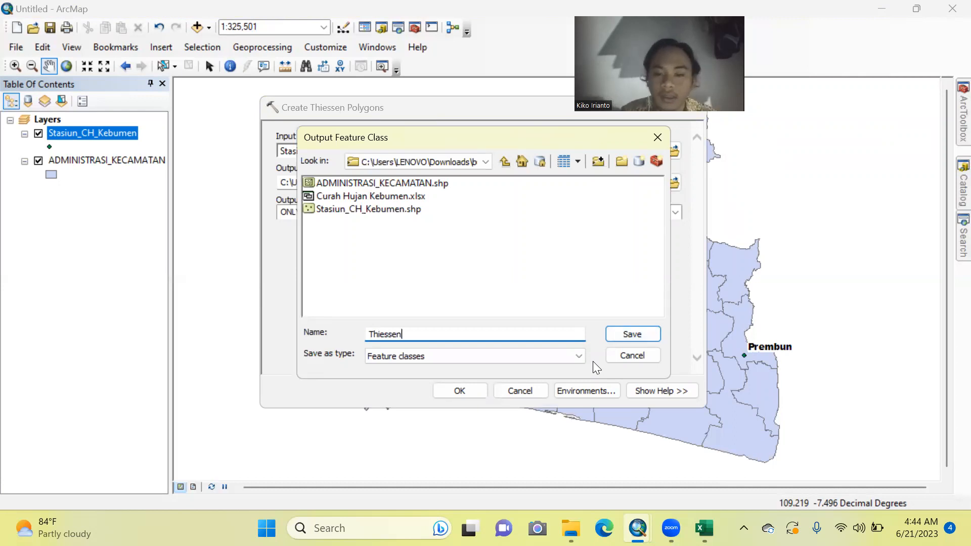
left_click(631, 333)
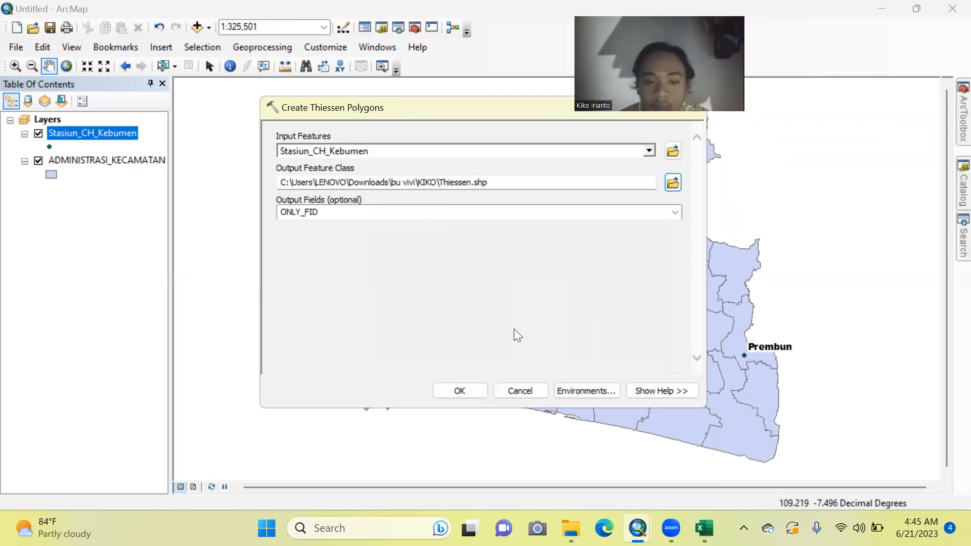
Step: In the tool's environment settings, set the processing extent to Same as layer ADMINISTRASI_KECAMATAN
left_click(584, 390)
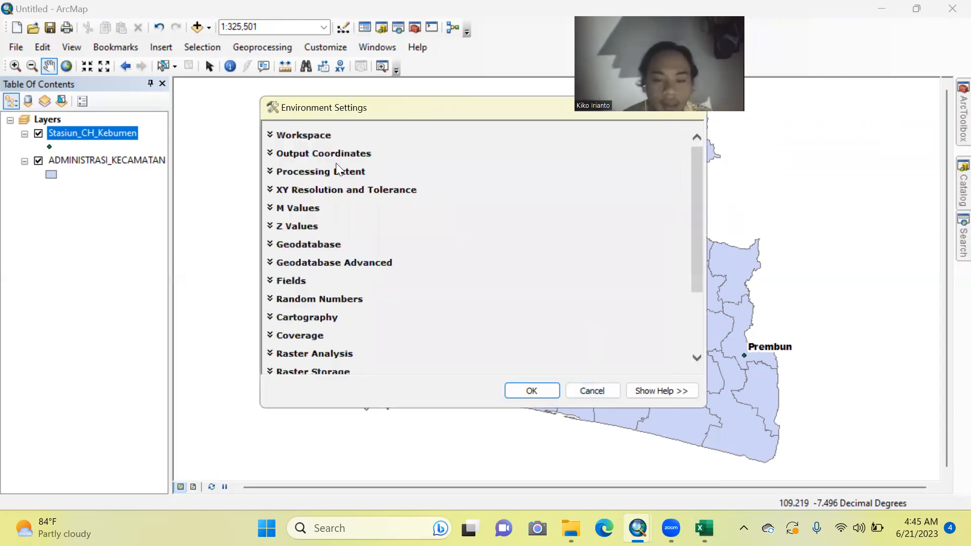
left_click(346, 177)
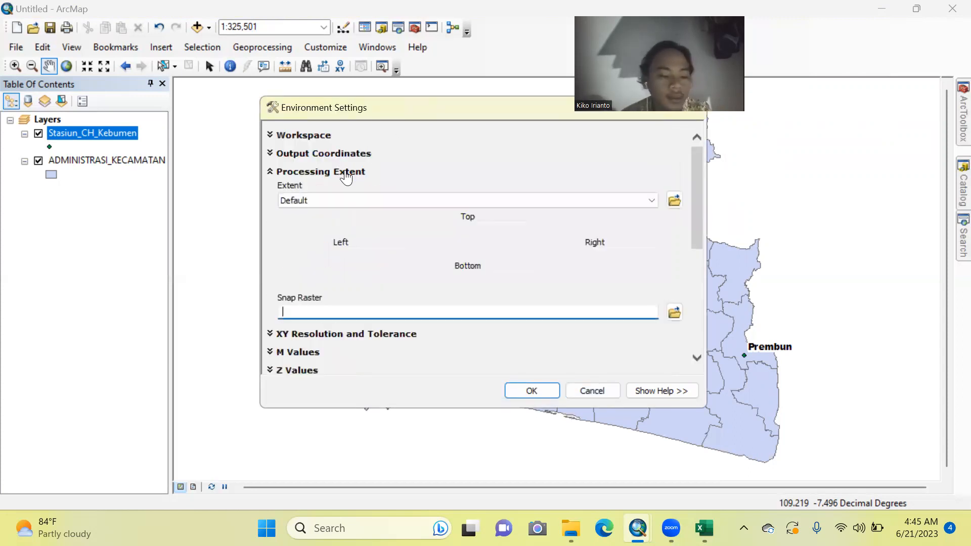
left_click(417, 197)
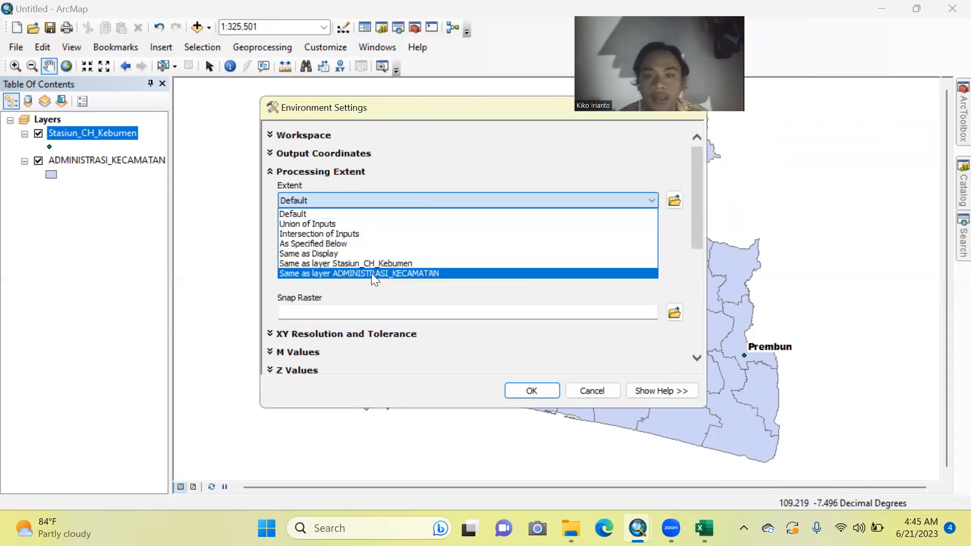
left_click(371, 273)
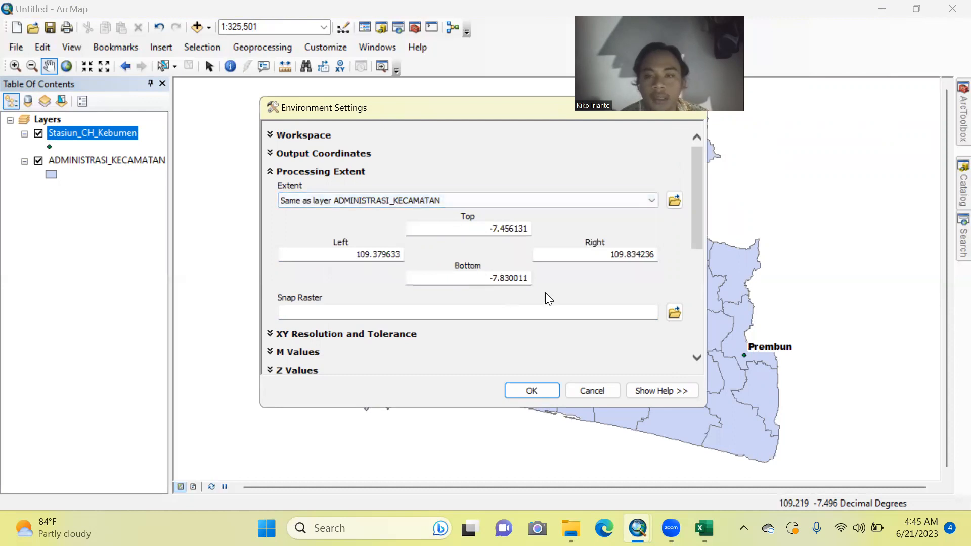
Step: Set the raster analysis mask to ADMINISTRASI_KECAMATAN, accept the environment settings and run Create Thiessen Polygons
scroll(545, 293, "down", 3)
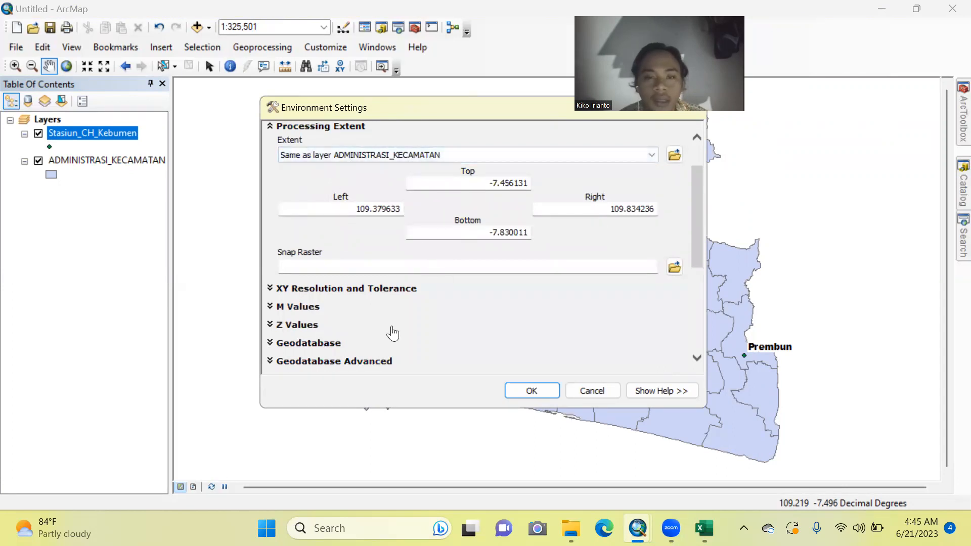
scroll(392, 334, "down", 3)
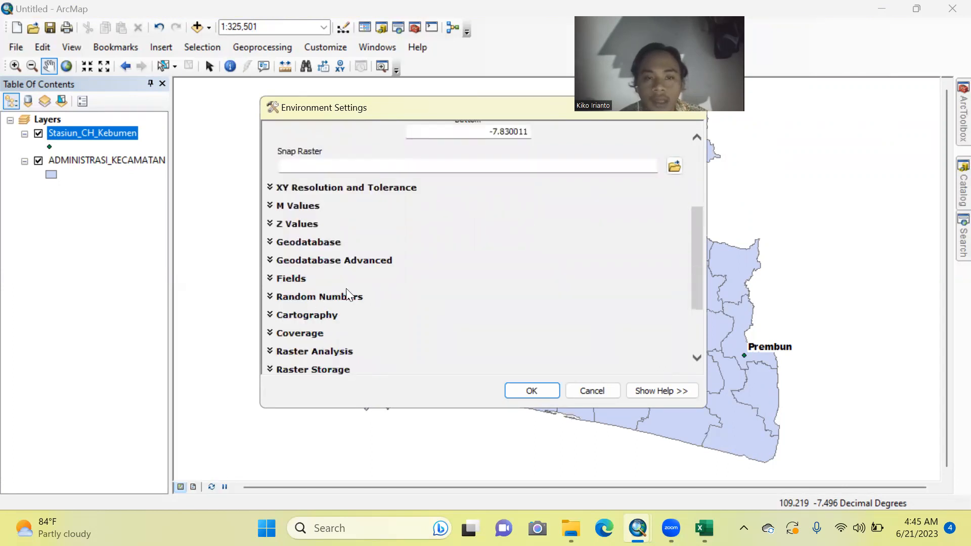
left_click(325, 352)
scroll(453, 314, "down", 5)
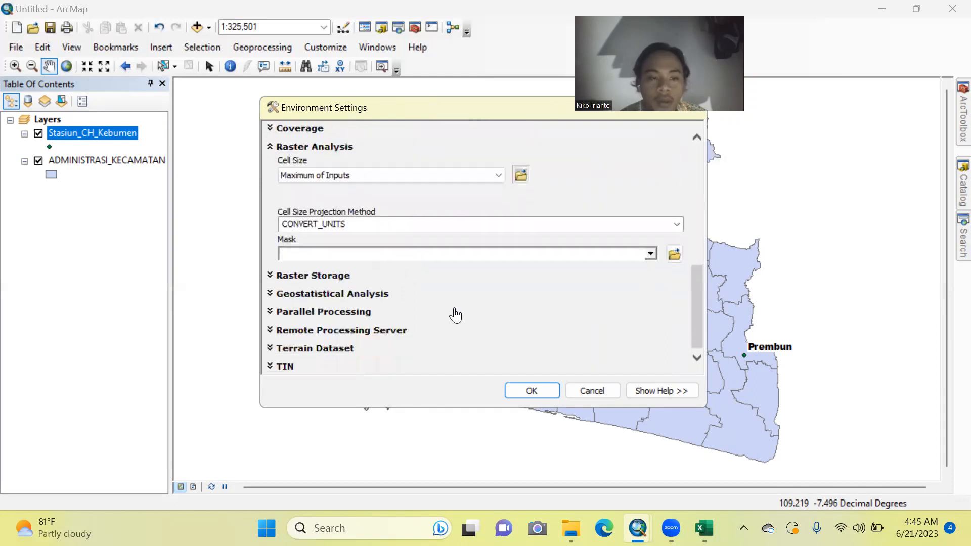
left_click(651, 253)
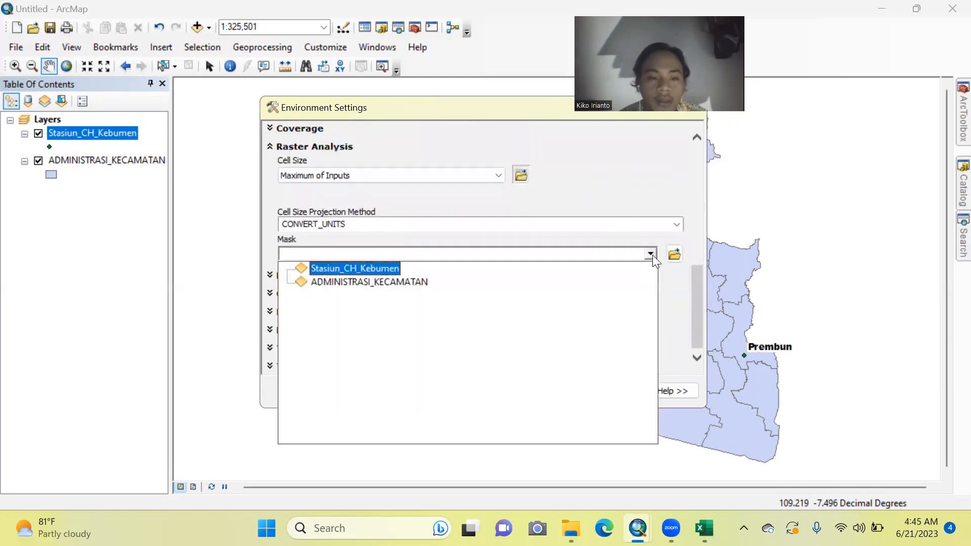
left_click(409, 281)
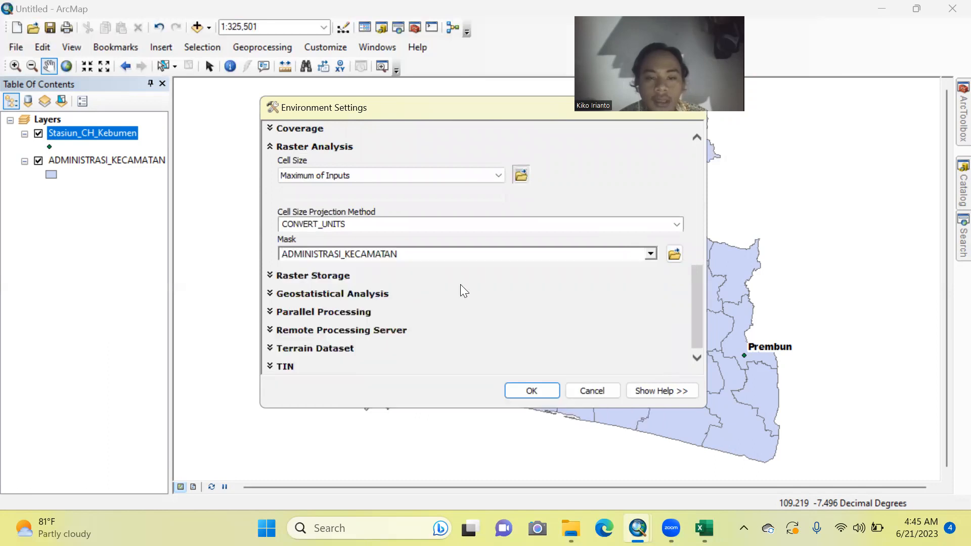
left_click(510, 352)
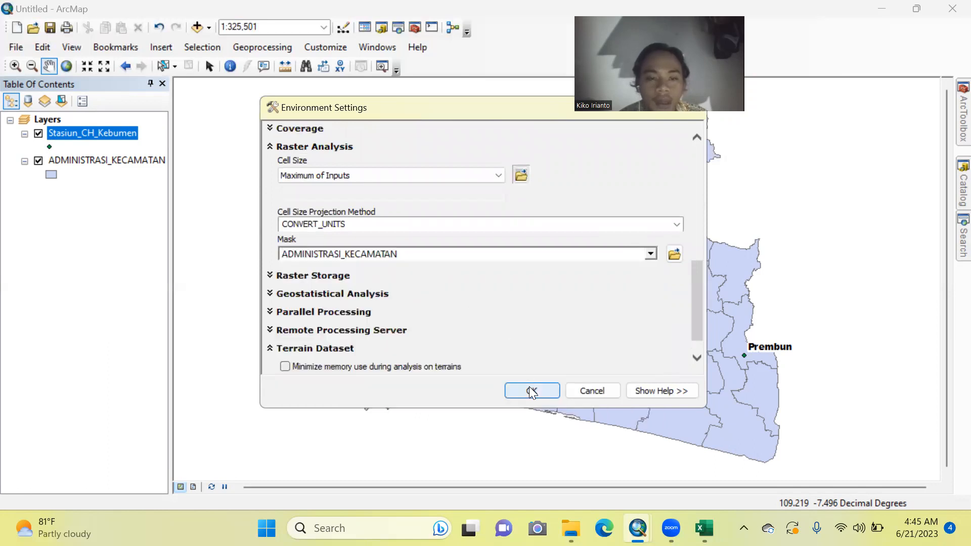
left_click(529, 390)
left_click(460, 390)
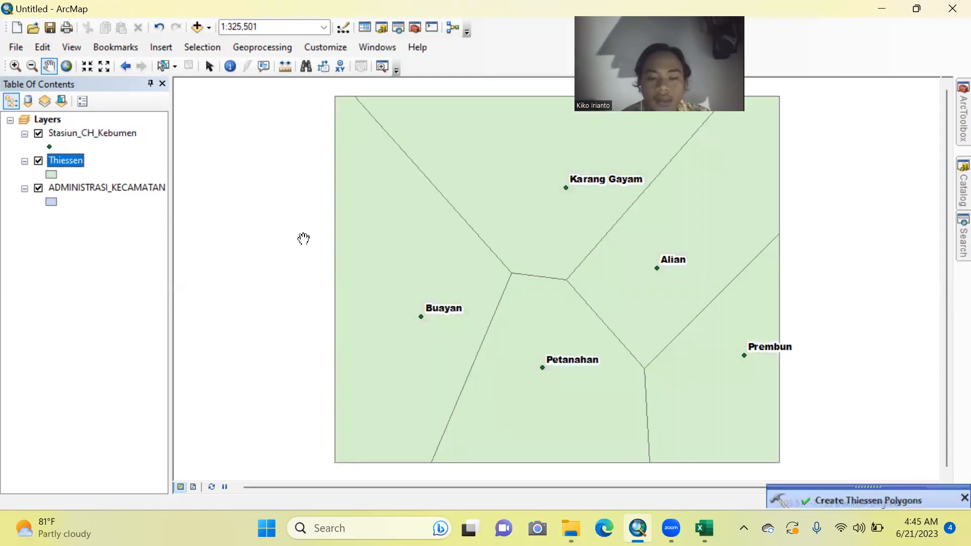
Step: Set the Thiessen layer's fill to No Color
right_click(49, 175)
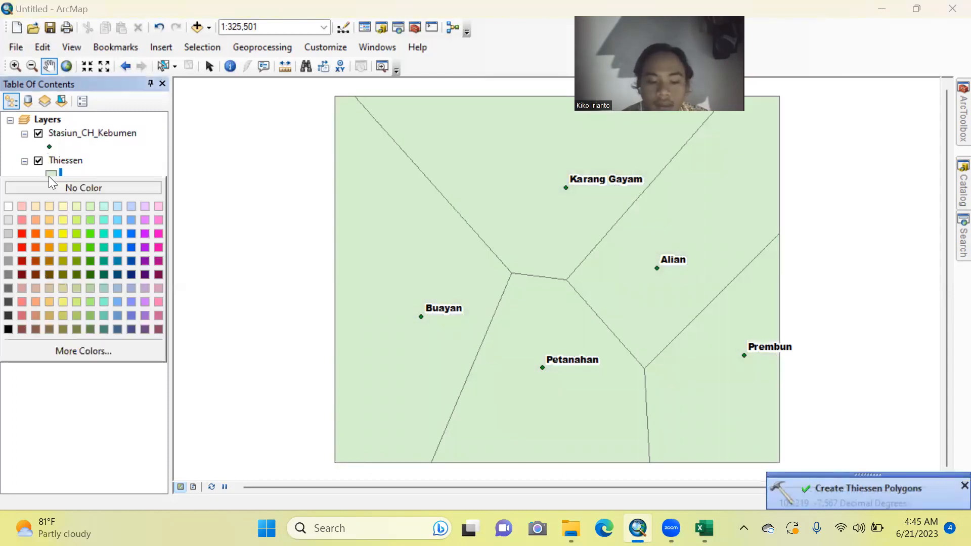
left_click(81, 187)
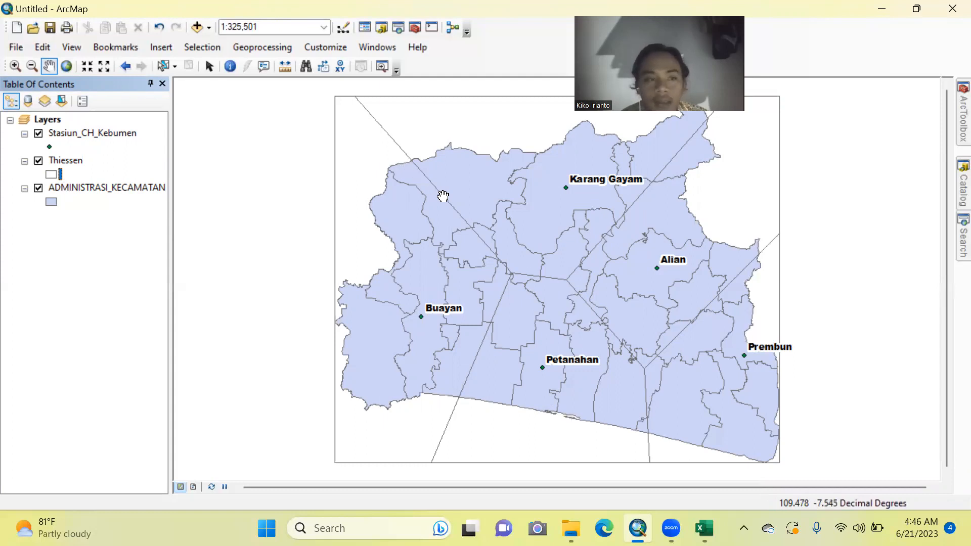
left_click(208, 29)
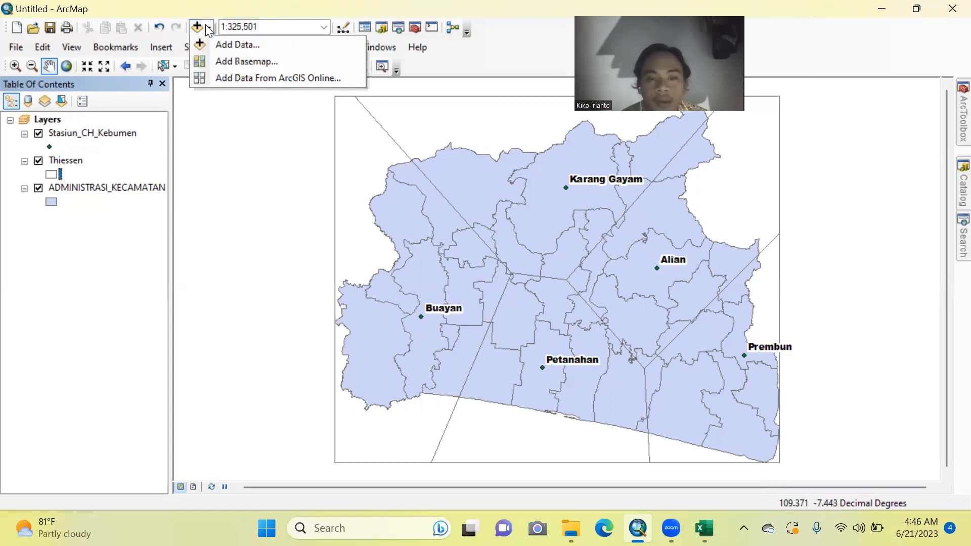
left_click(206, 145)
left_click_drag(561, 334, 294, 174)
left_click_drag(409, 278, 348, 289)
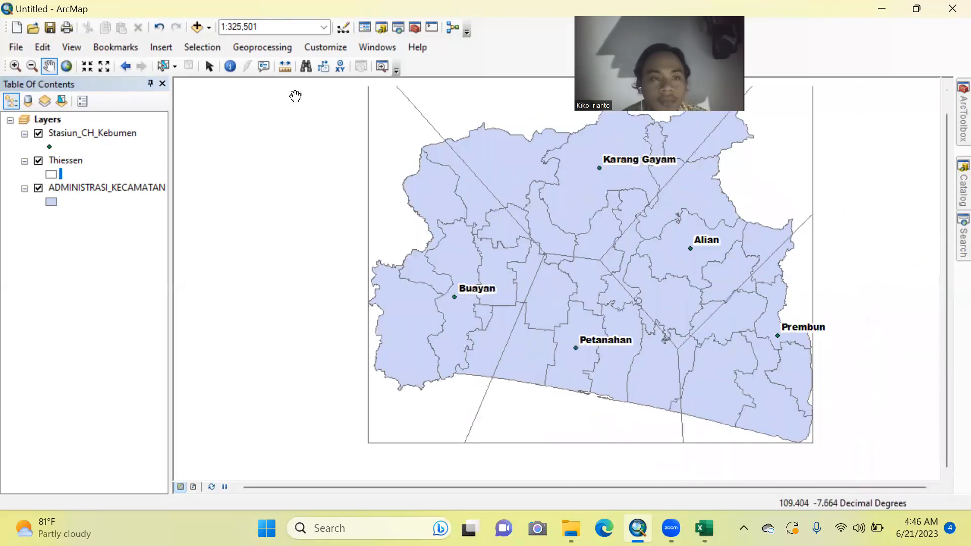
Step: Clip the Thiessen layer with ADMINISTRASI_KECAMATAN as the clip features, keeping the default output Thiessen_Clip1
left_click(277, 49)
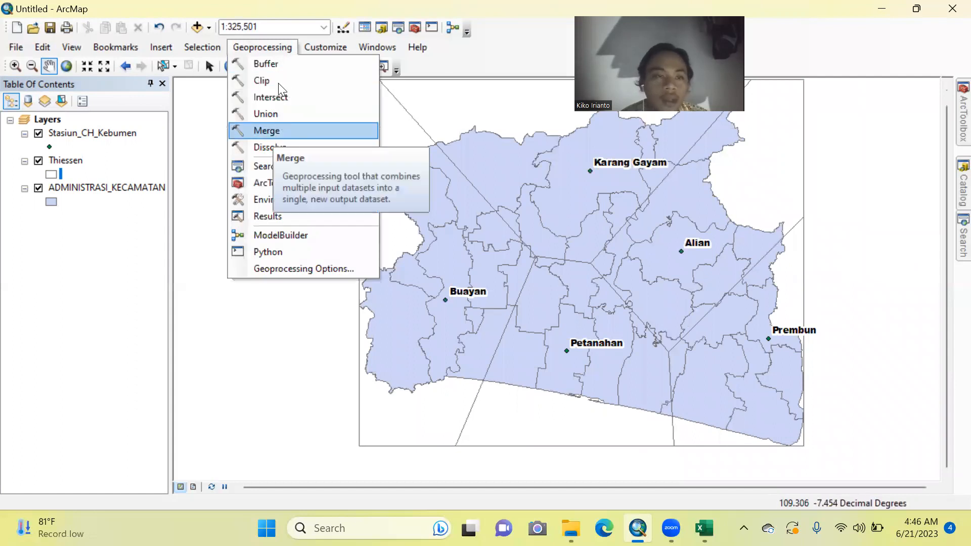
left_click(278, 82)
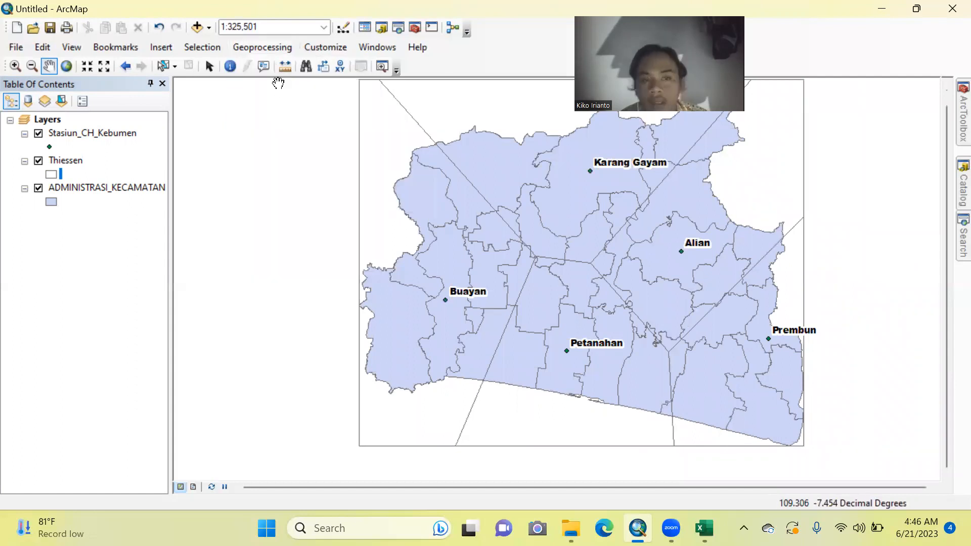
left_click_drag(71, 160, 314, 149)
left_click_drag(150, 188, 372, 182)
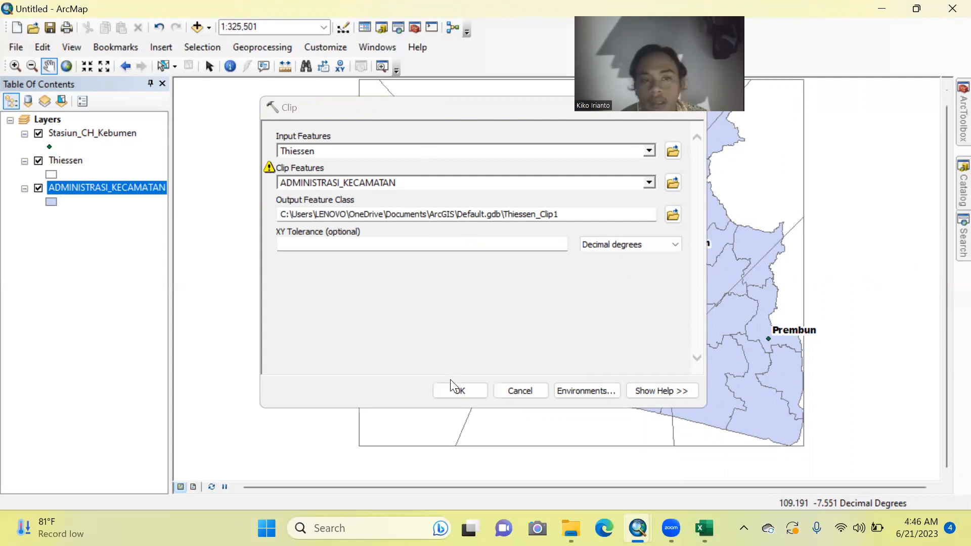
left_click(459, 390)
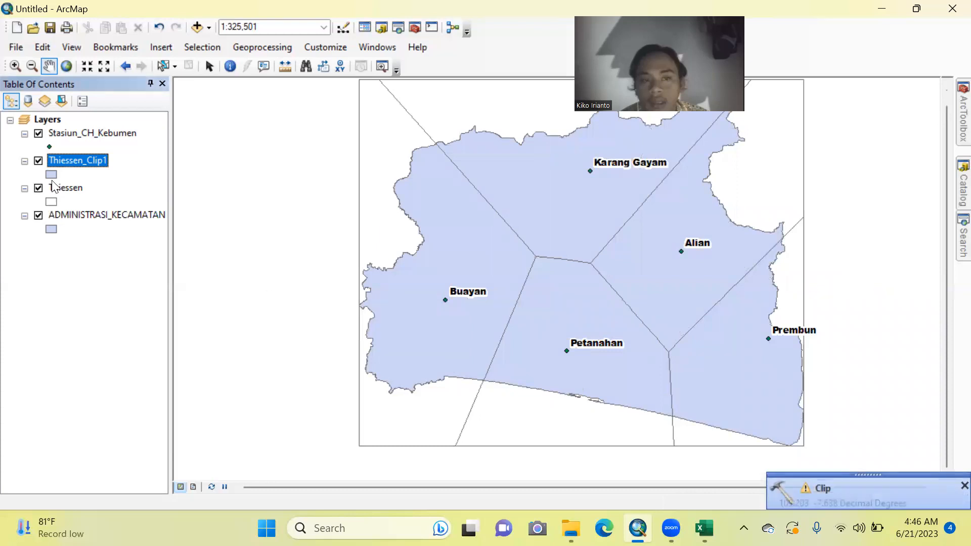
Step: Toggle the visibility of Thiessen_Clip1 and the original Thiessen layer to compare the clipped and unclipped polygons
left_click(39, 160)
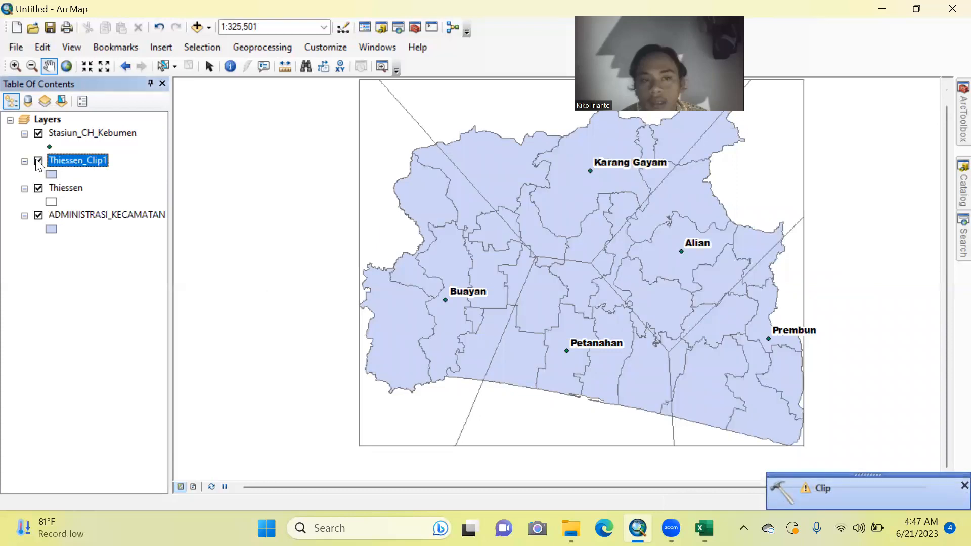
left_click(39, 160)
left_click(39, 188)
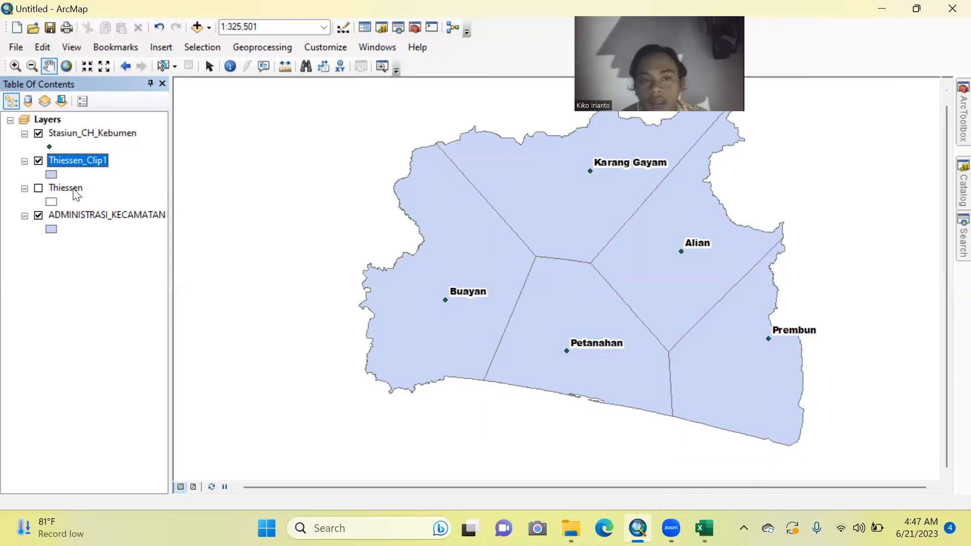
left_click(39, 188)
left_click(39, 188)
left_click(39, 188)
Step: Remove the original unclipped Thiessen layer from the map
right_click(56, 188)
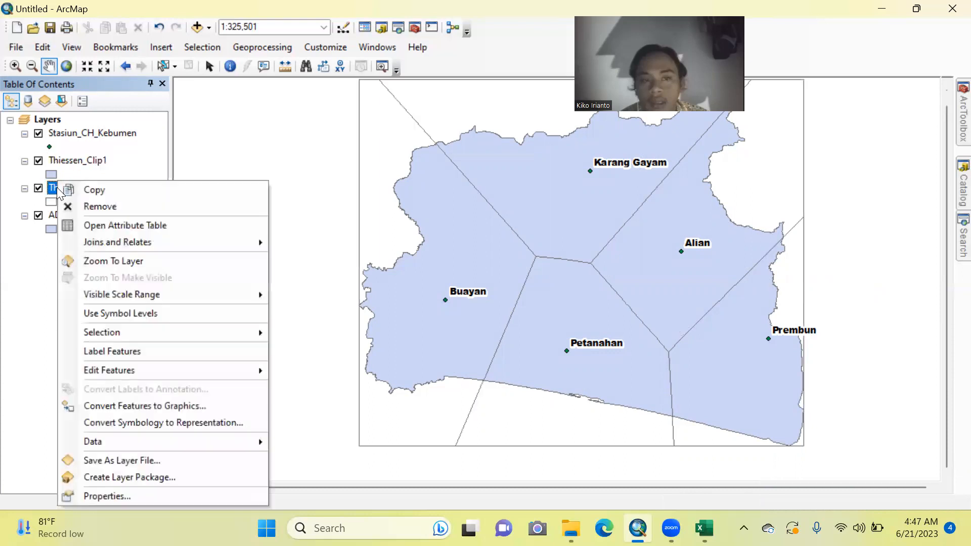
left_click(98, 205)
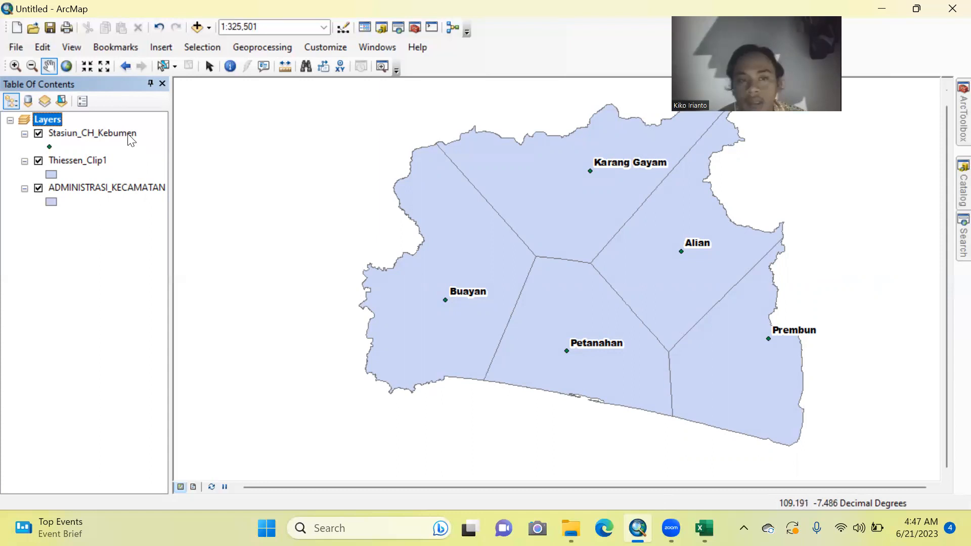
Step: Open the Stasiun_CH_Kebumen attribute table and highlight the Curah_Huja column to examine the stations' rainfall values
right_click(95, 158)
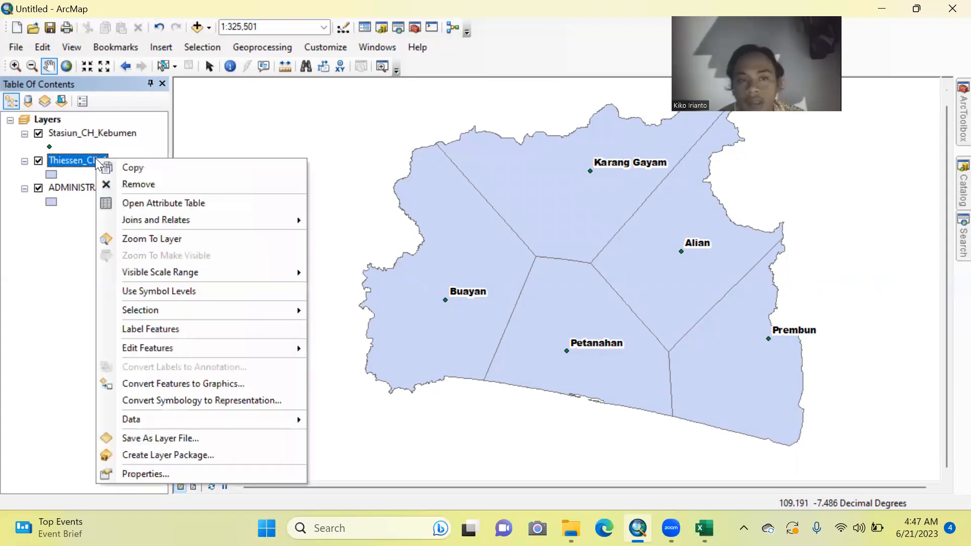
left_click(68, 240)
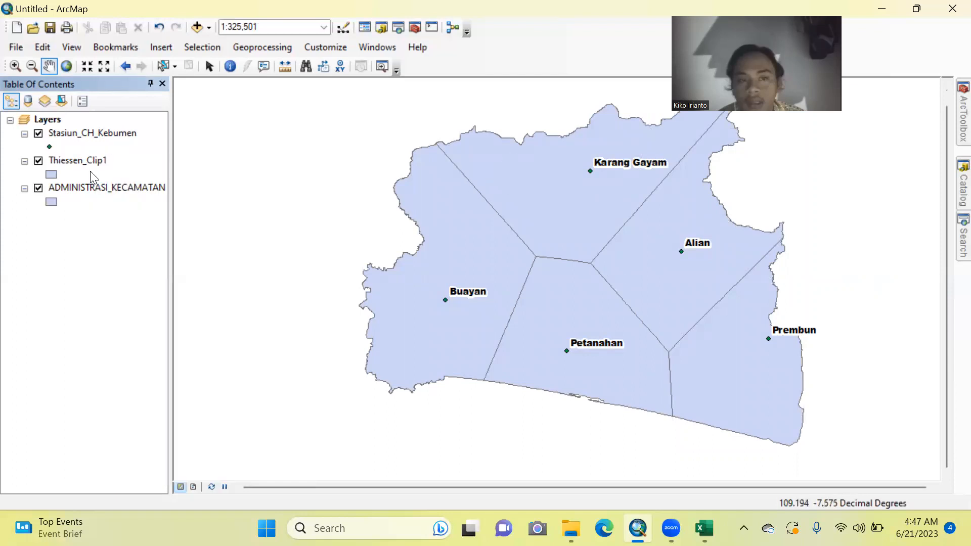
right_click(106, 134)
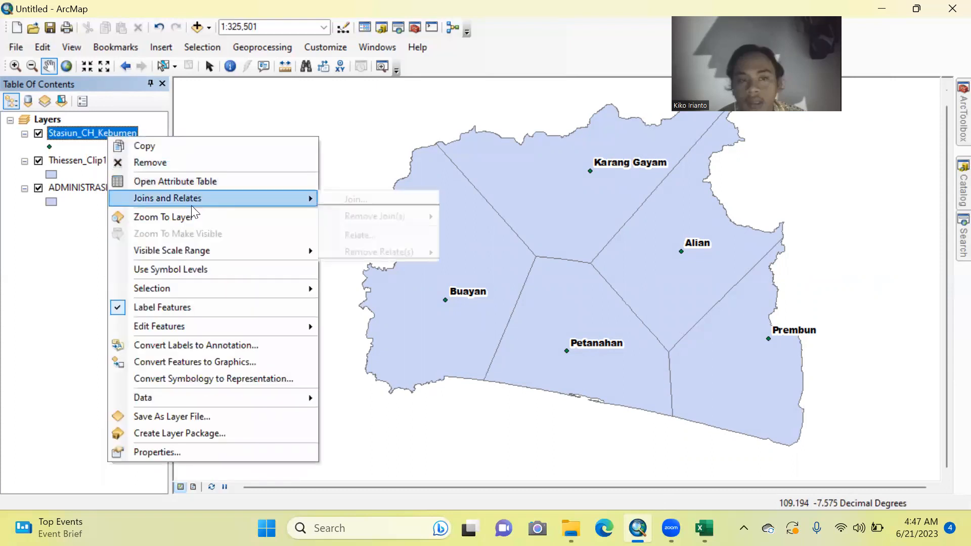
left_click(223, 182)
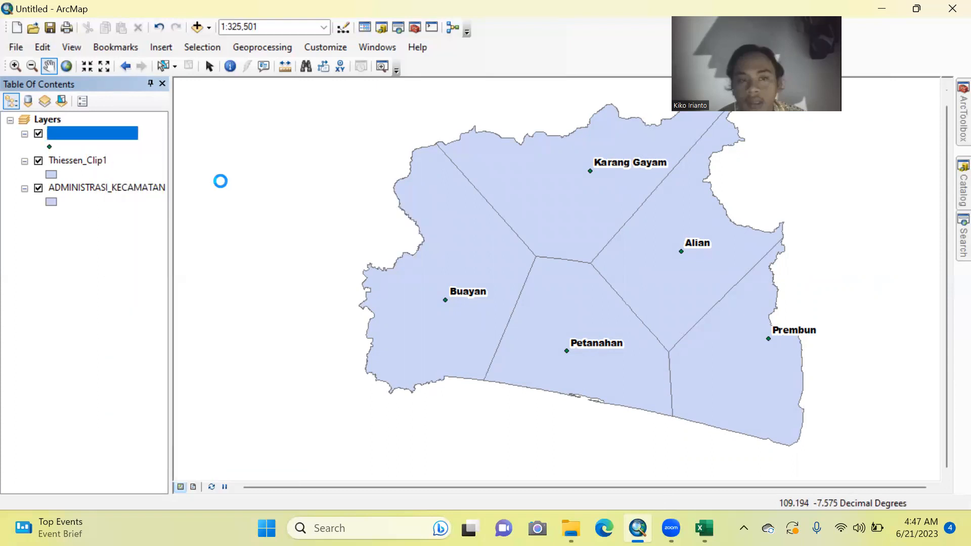
left_click(319, 136)
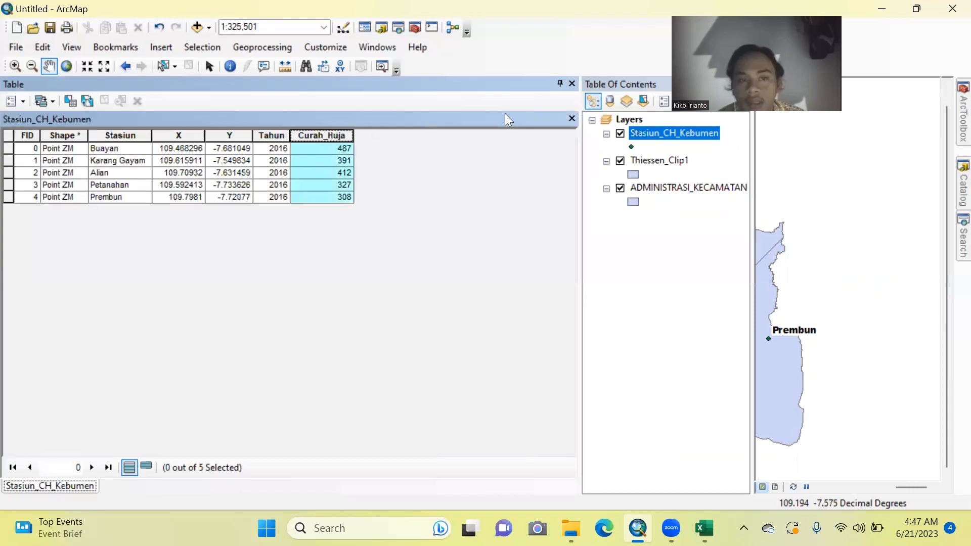
Step: Examine the attribute fields of the Thiessen_Clip1 layer in place of the station table, closing both tables
left_click(572, 119)
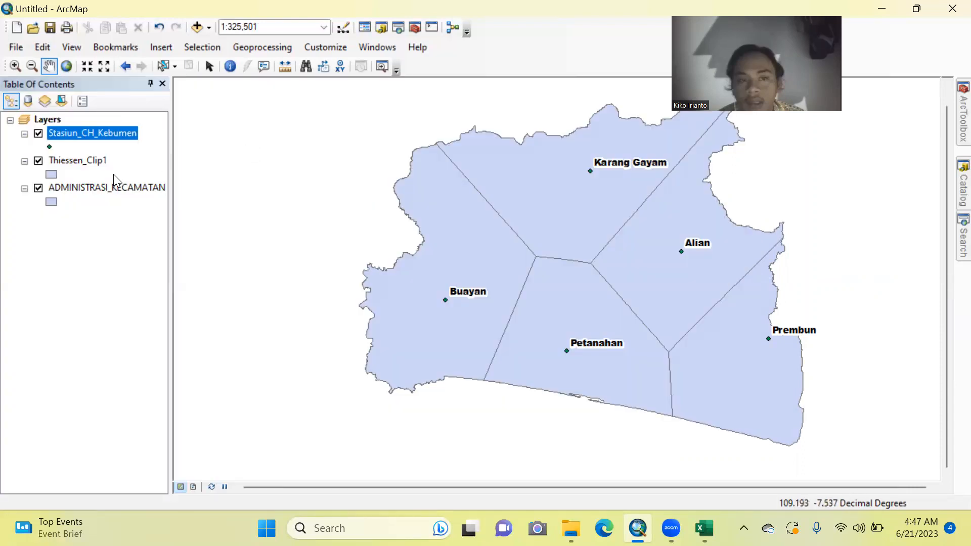
right_click(90, 162)
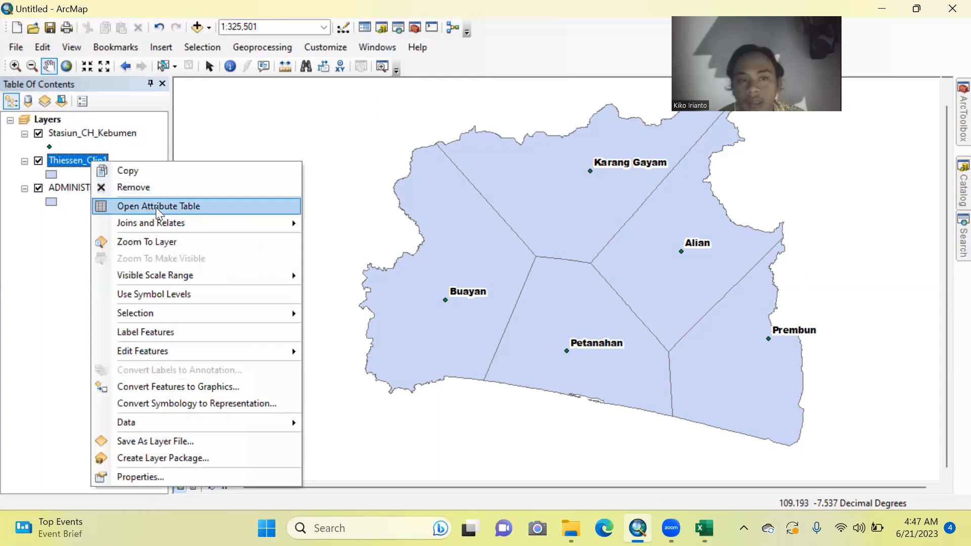
left_click(197, 210)
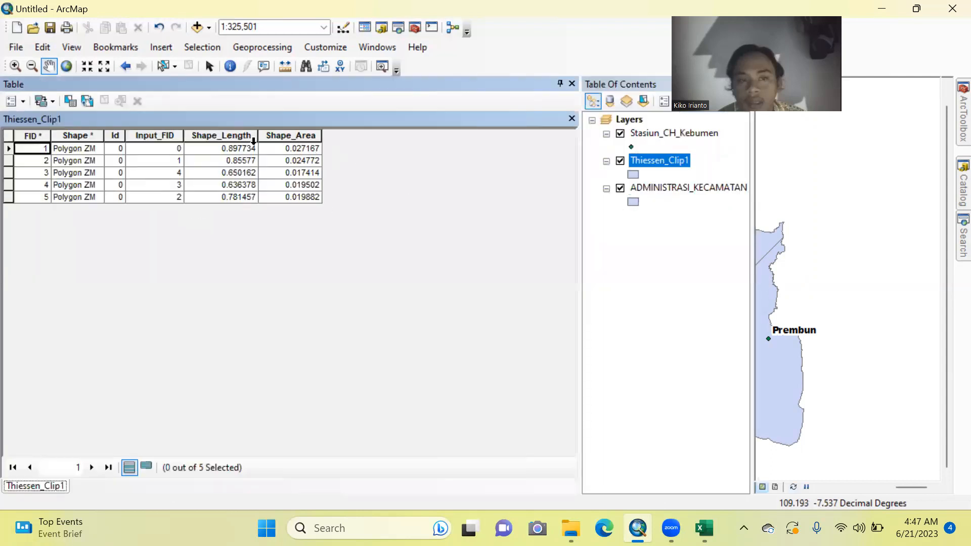
left_click(572, 118)
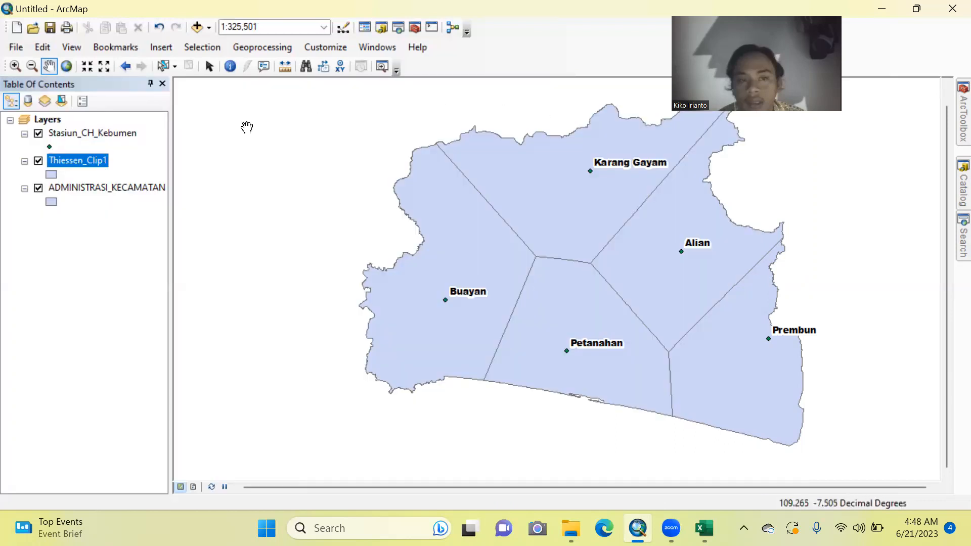
Step: Start the Project tool from the Projections and Transformations toolset with Thiessen_Clip1 as the input dataset
mouse_move(962, 116)
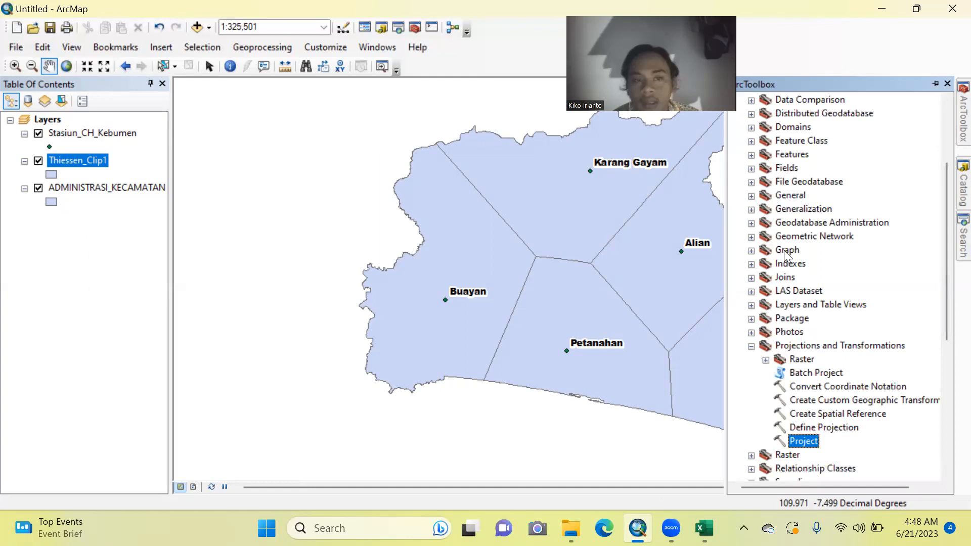
scroll(787, 254, "up", 3)
left_click(736, 182)
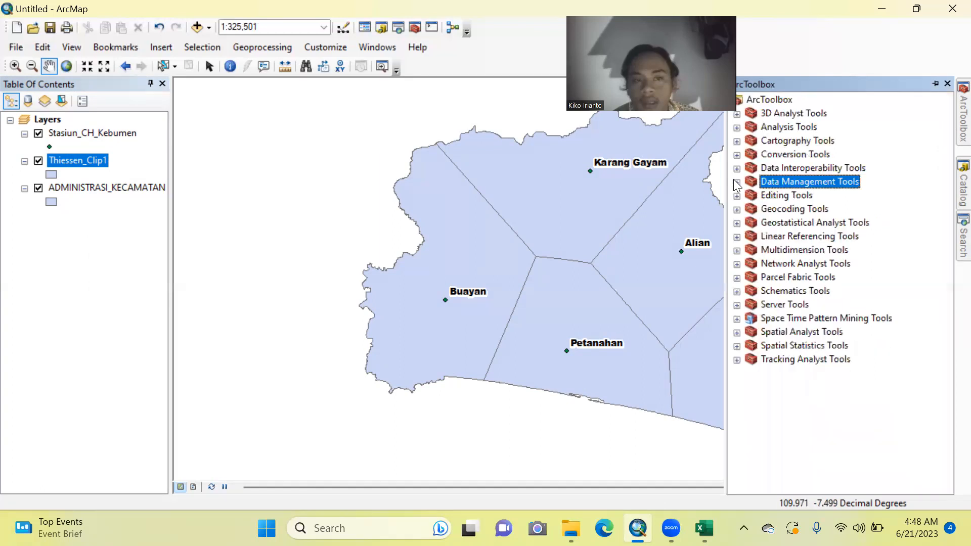
left_click(736, 182)
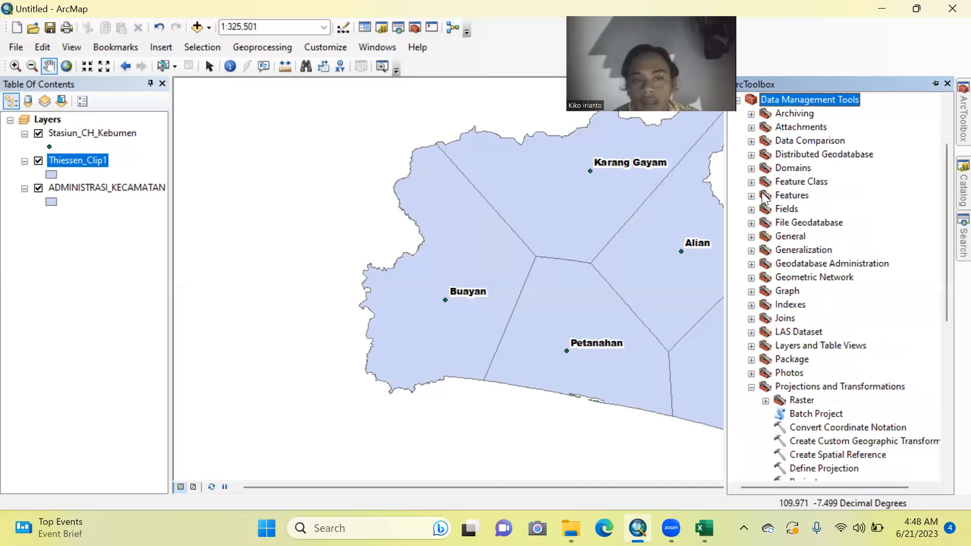
scroll(881, 302, "down", 1)
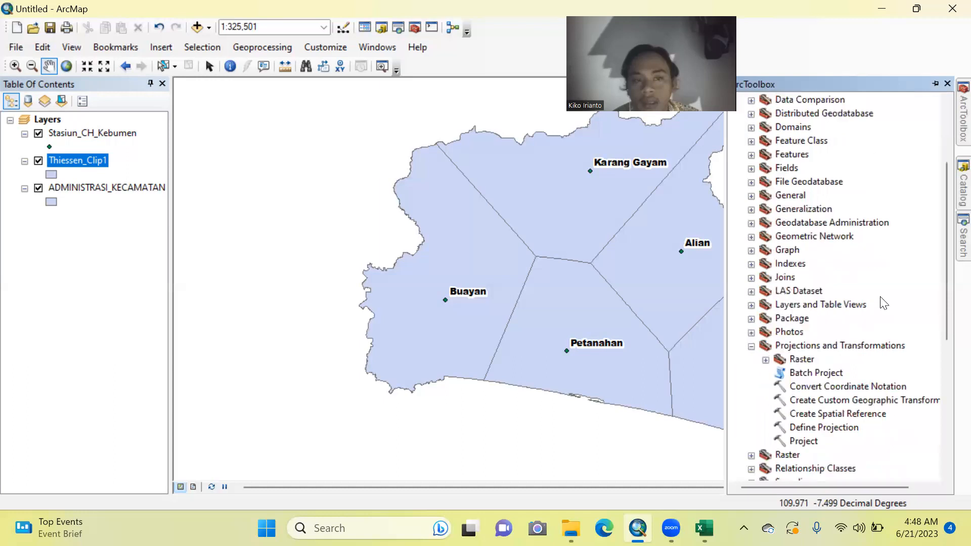
left_click(750, 347)
left_click(751, 347)
left_click(808, 442)
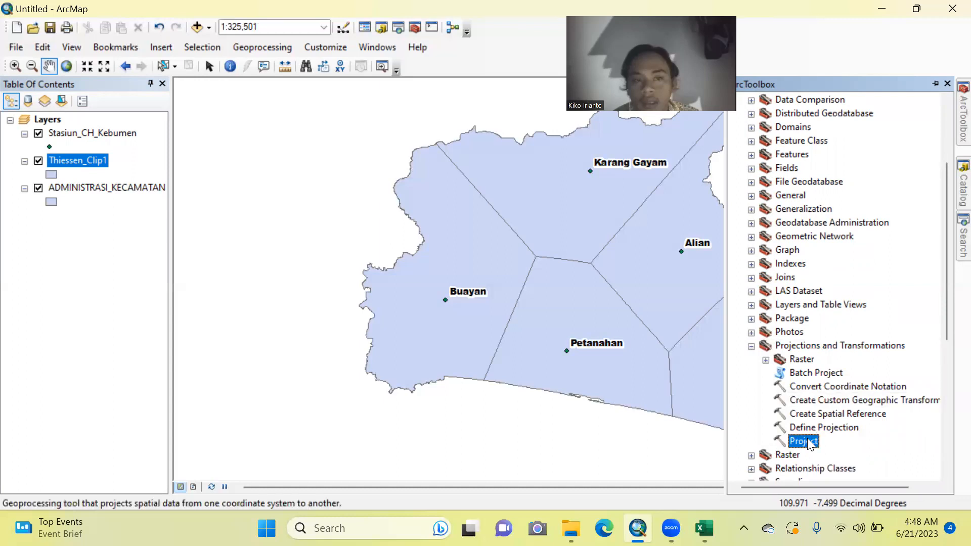
double_click(808, 442)
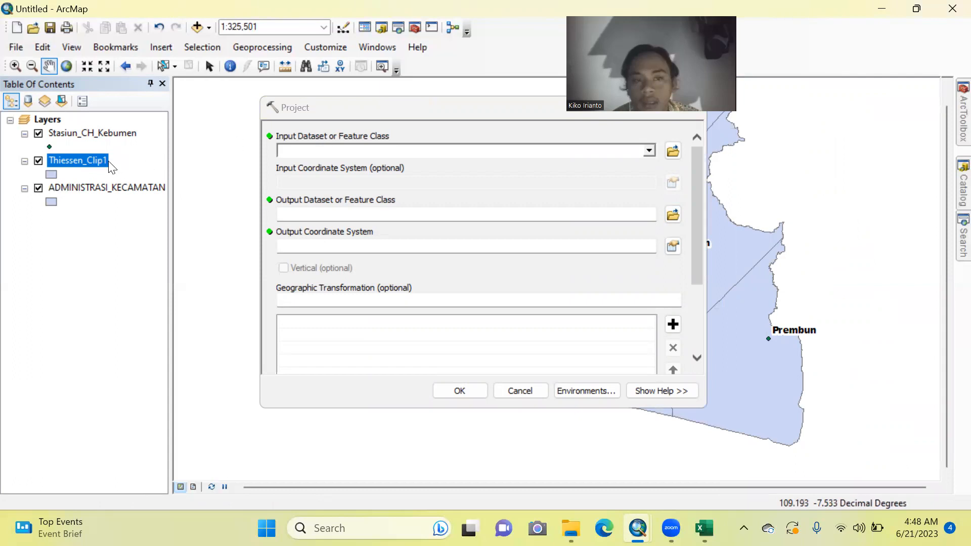
left_click_drag(101, 162, 348, 152)
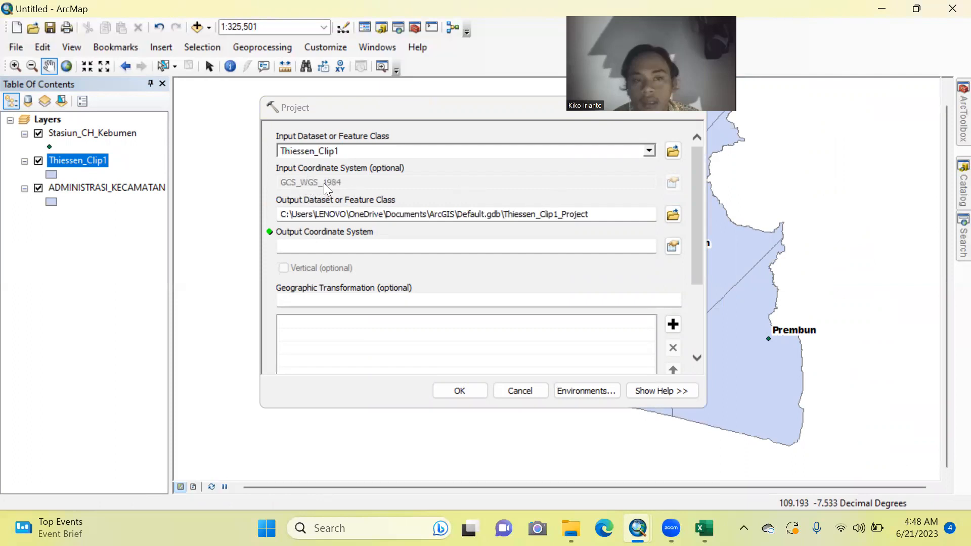
Step: Set the output coordinate system of the projection to WGS 1984 UTM Zone 49S
left_click(677, 255)
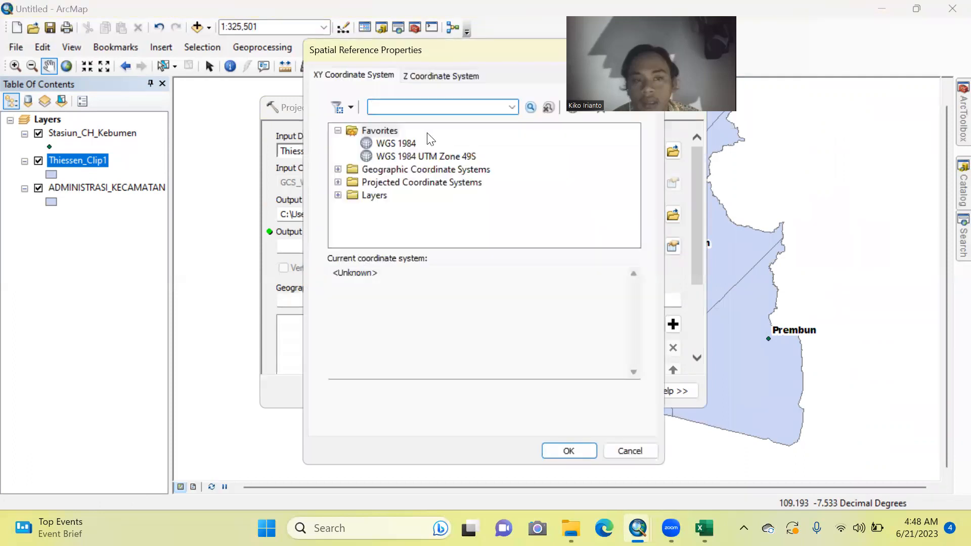
left_click(451, 157)
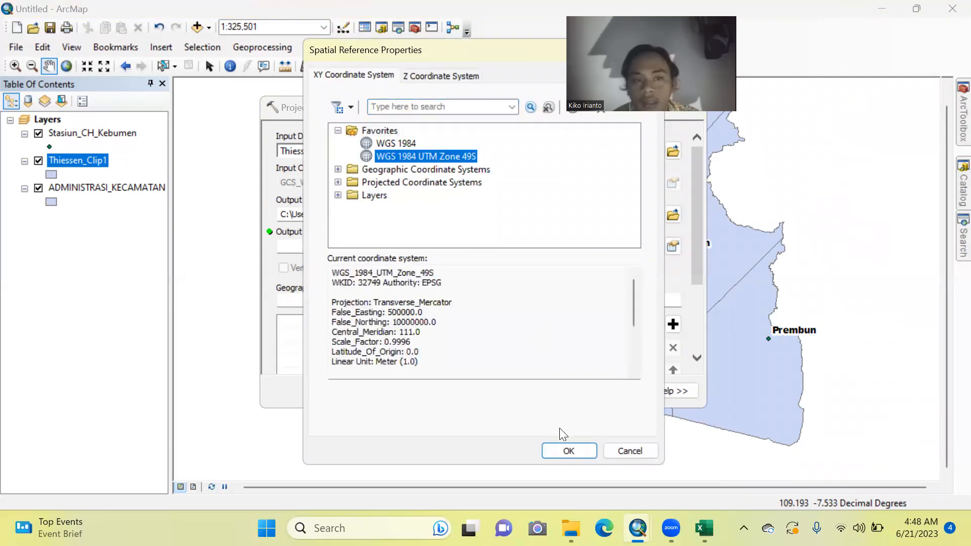
left_click(568, 452)
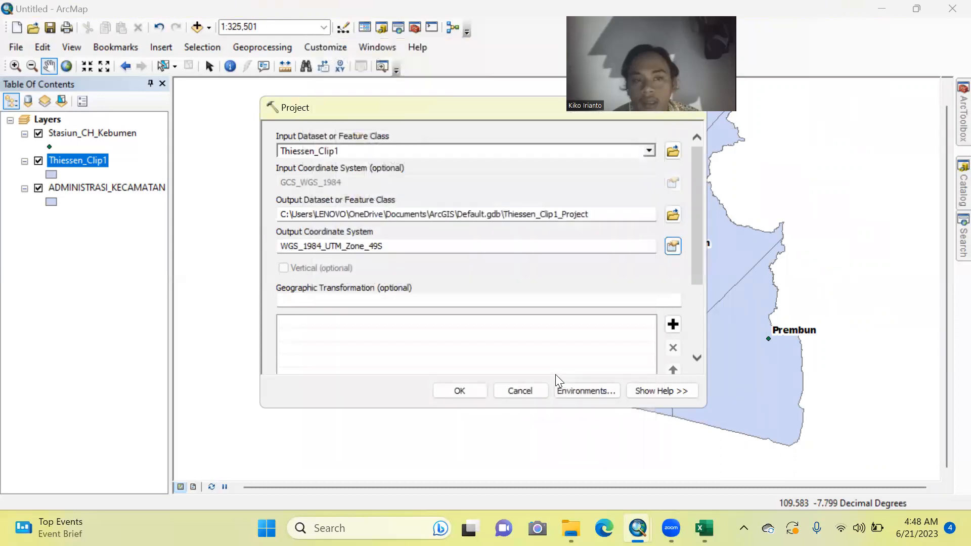
Step: Name the projected output Thiessen_49s in the KIKO folder and run the projection
left_click(672, 215)
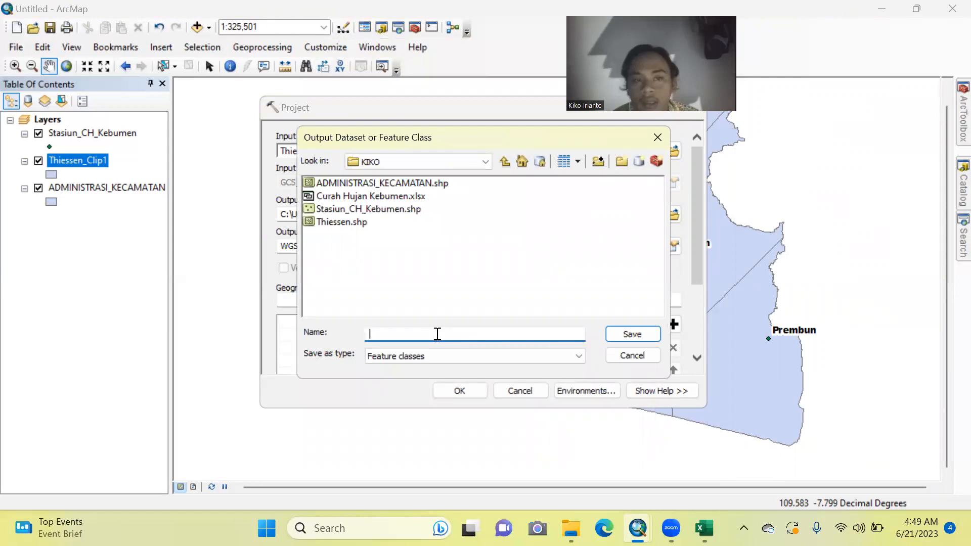
type("Thiessen")
key("BackSpace")
type("_4")
type("9a")
key("BackSpace")
type("s")
left_click(646, 337)
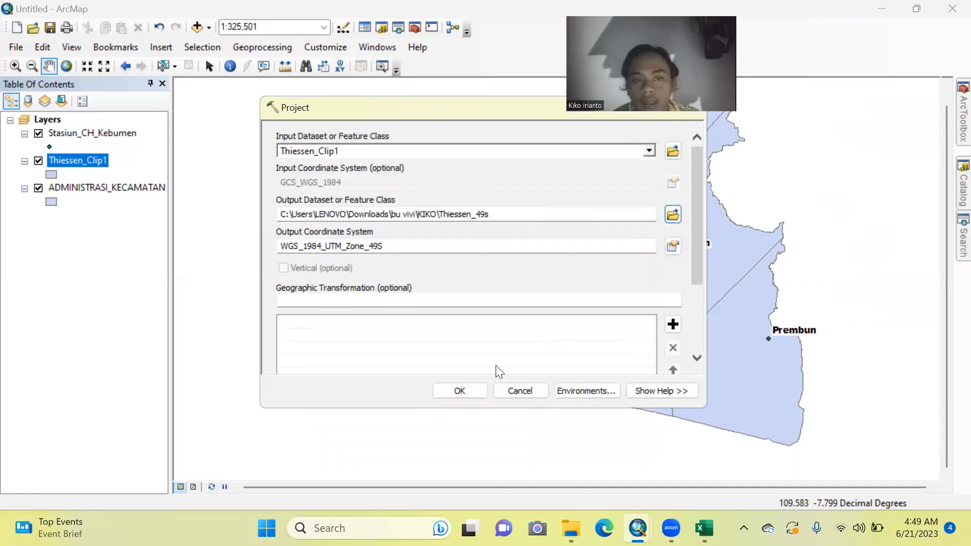
left_click(462, 390)
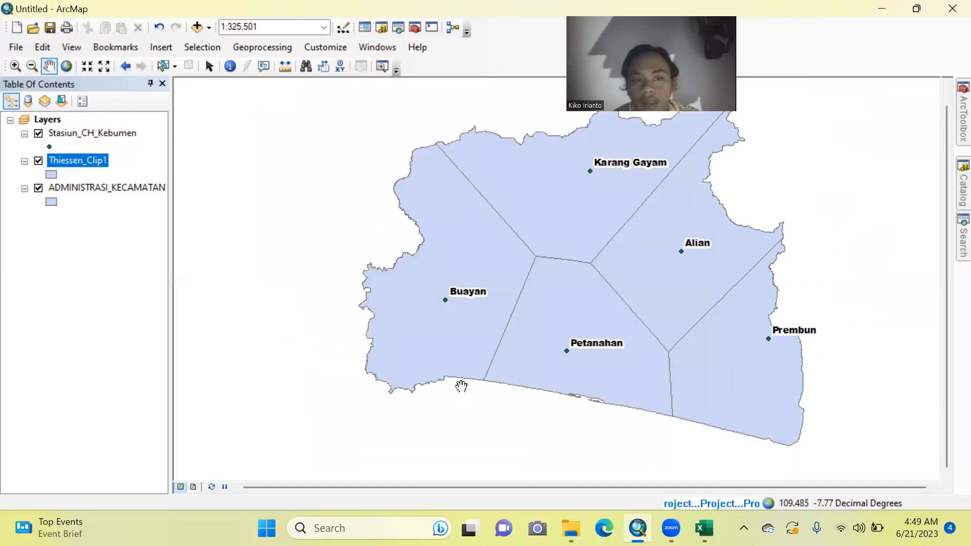
Step: Add Thiessen_49s.shp from the KIKO folder to the map and remove the Thiessen_Clip1 layer
left_click(210, 29)
left_click(232, 43)
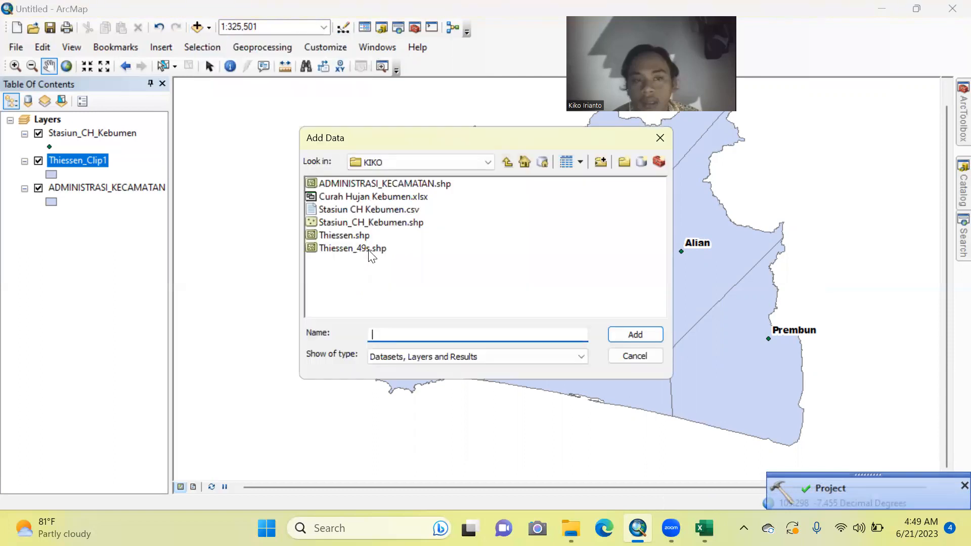
left_click(370, 249)
left_click(624, 335)
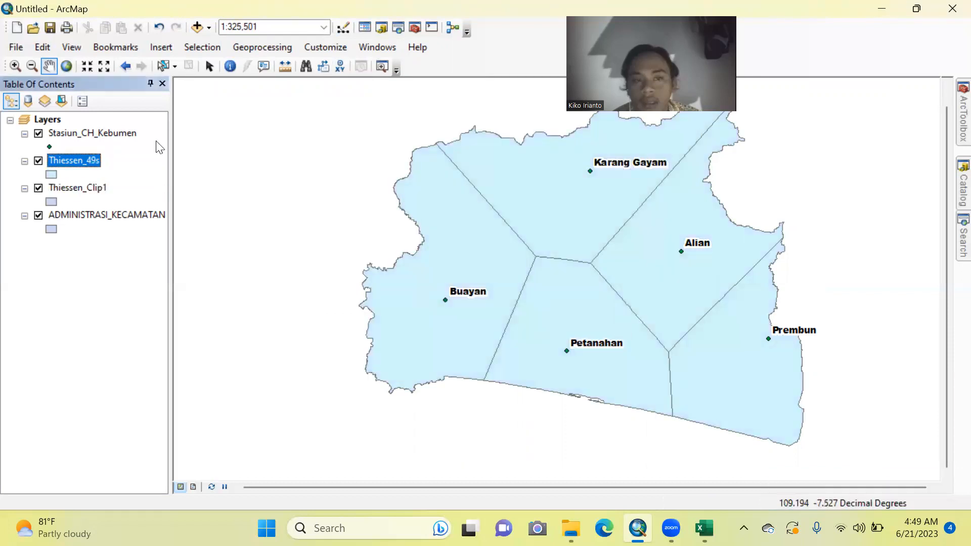
right_click(87, 186)
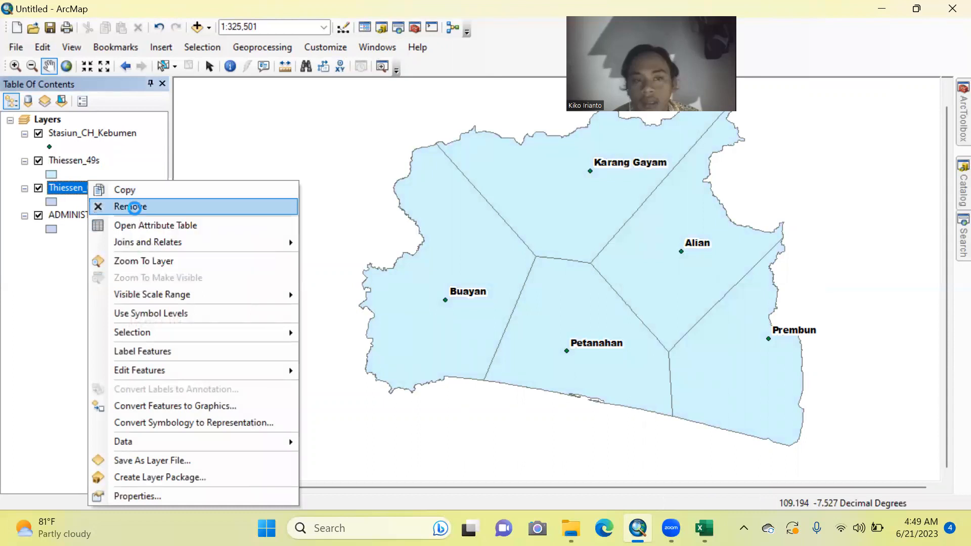
left_click(137, 213)
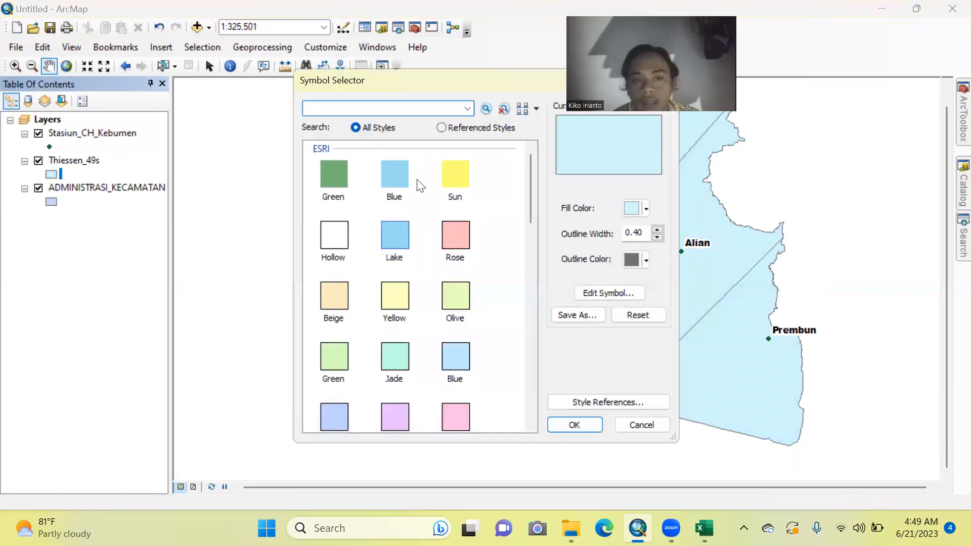
Step: Set the Thiessen_49s polygon symbol's fill to No Color
left_click(645, 209)
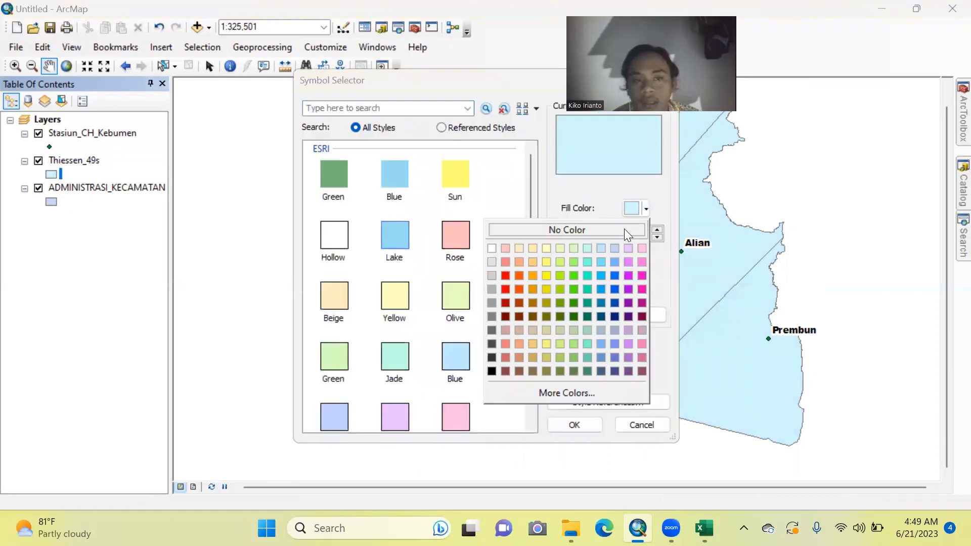
left_click(624, 229)
left_click(574, 424)
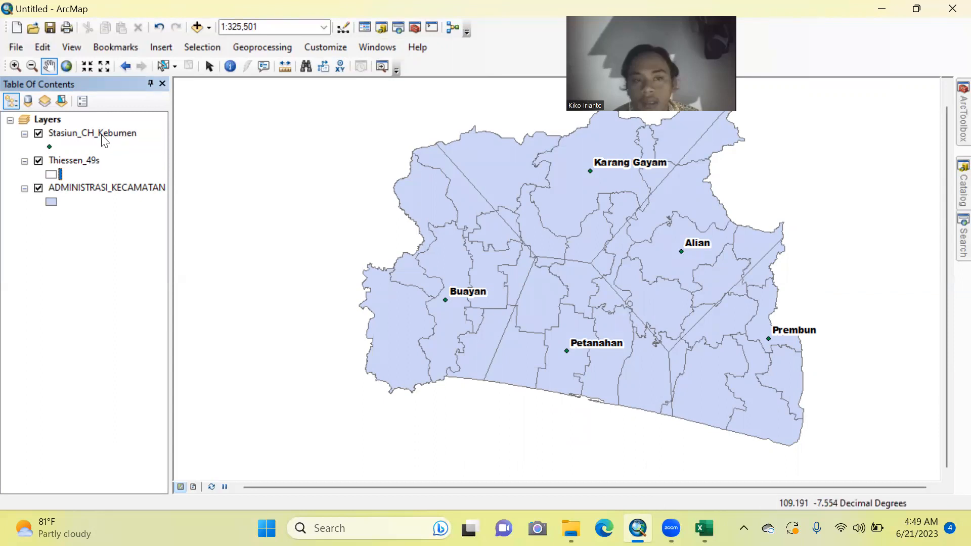
Step: Join the Stasiun_CH_Kebumen attributes to Thiessen_49s using FID as the join field in both, keeping all records
right_click(83, 161)
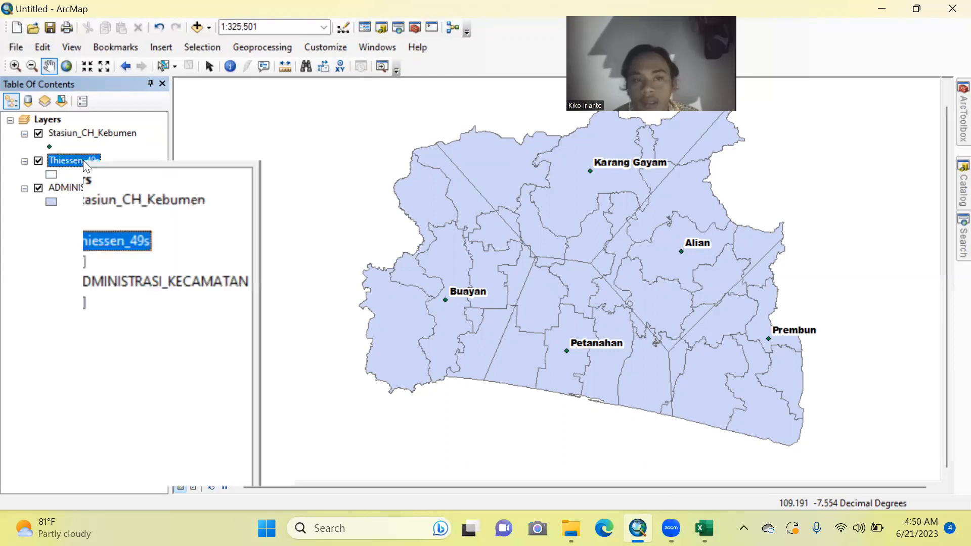
mouse_move(225, 223)
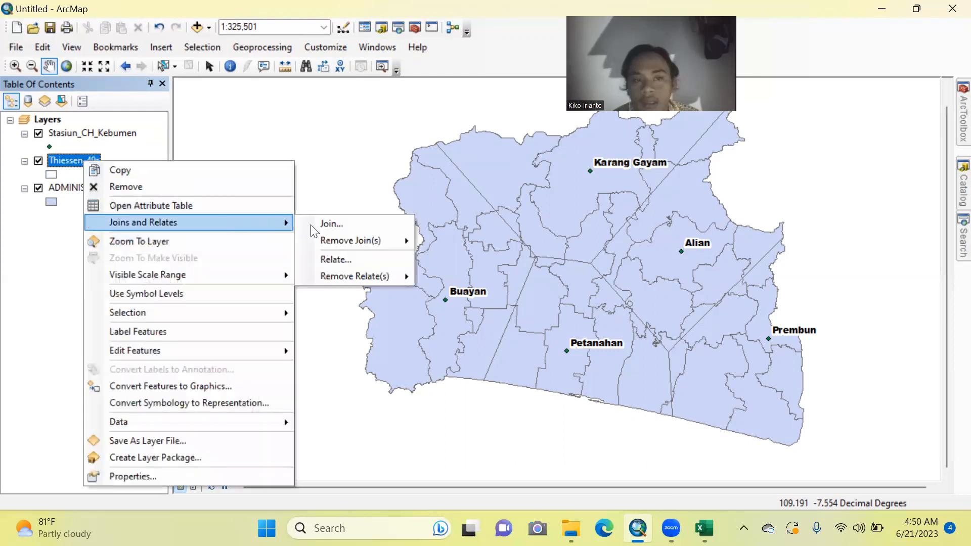
left_click(319, 225)
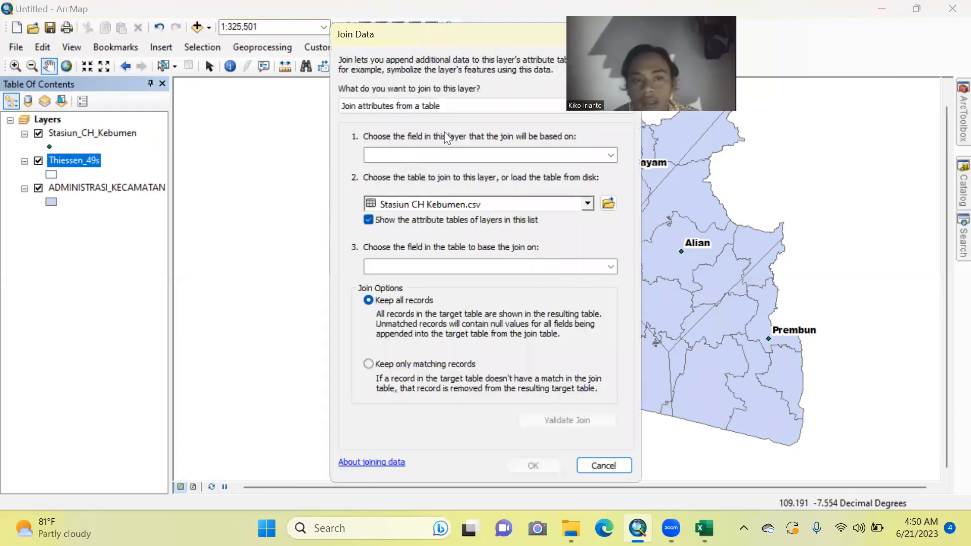
left_click(610, 155)
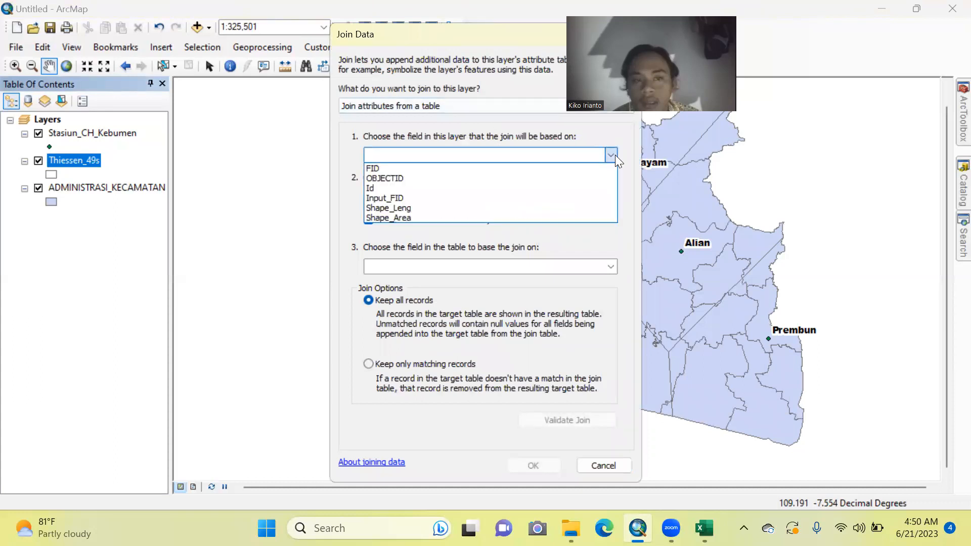
left_click(445, 168)
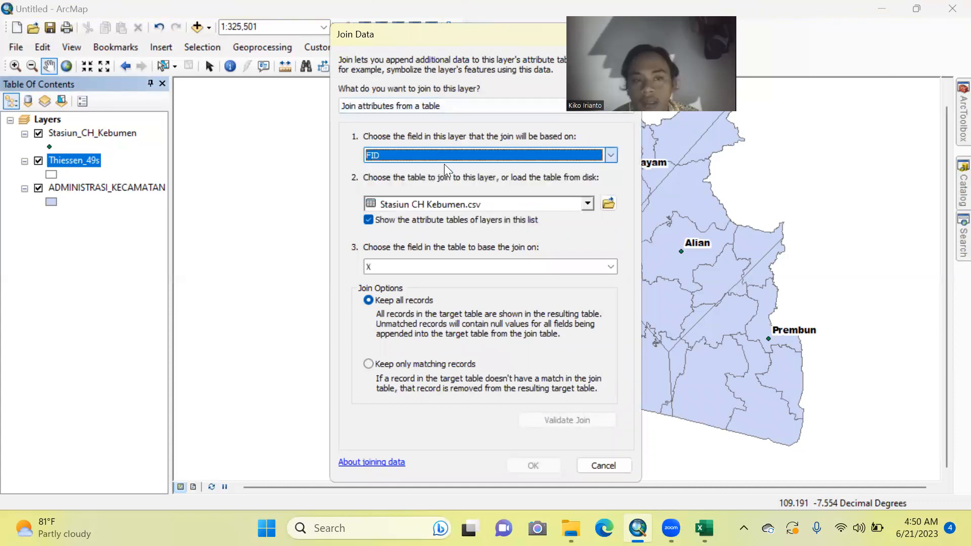
left_click(588, 204)
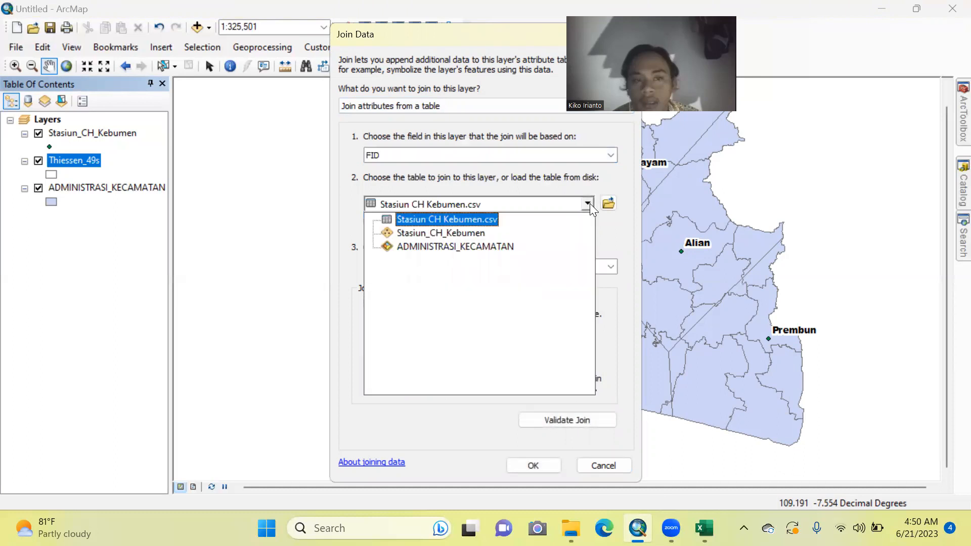
left_click(482, 232)
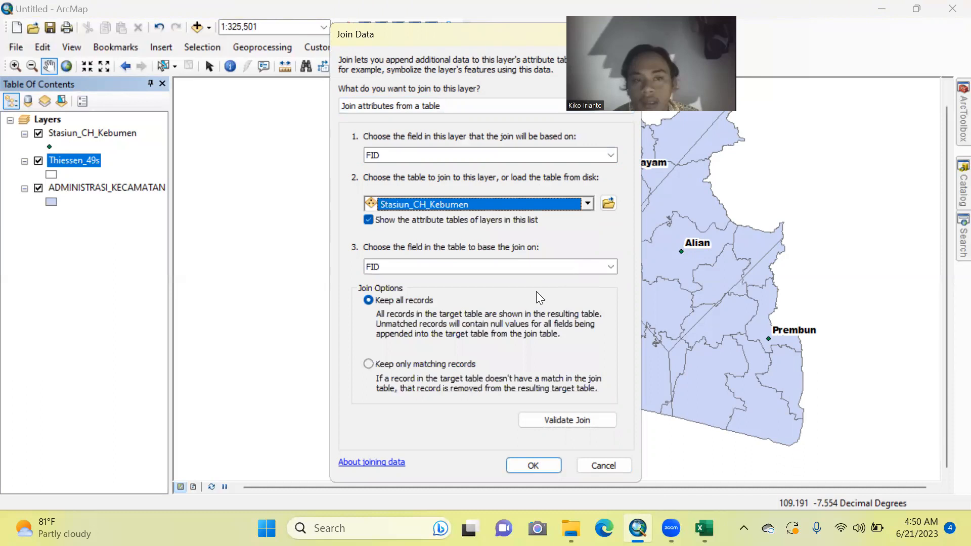
left_click(529, 463)
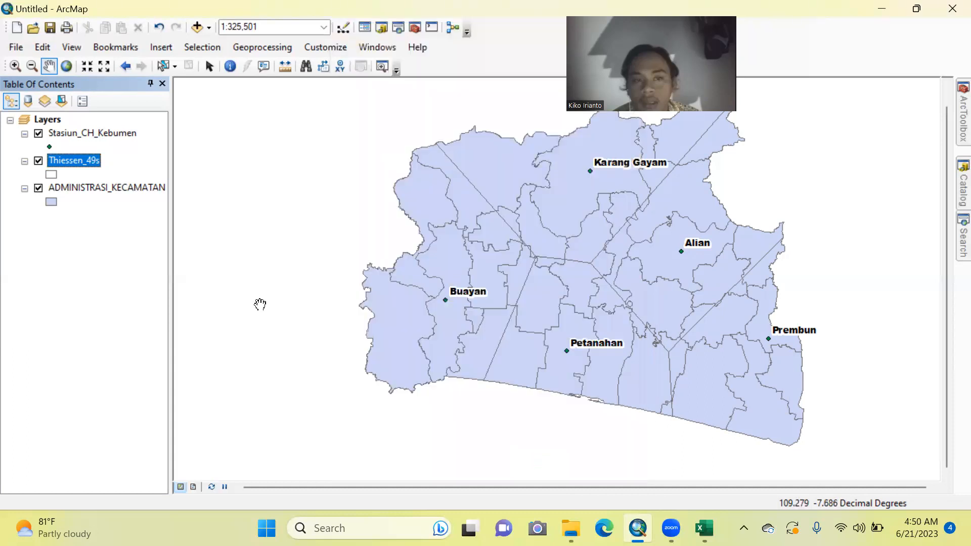
Step: Open the Thiessen_49s attribute table and highlight the joined Curah_Huja column to examine its rainfall values
right_click(85, 160)
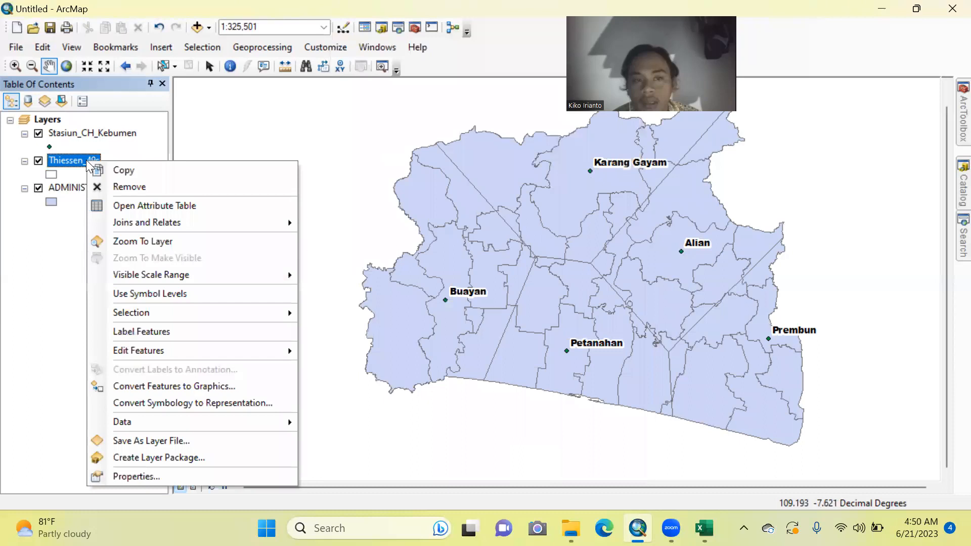
left_click(202, 206)
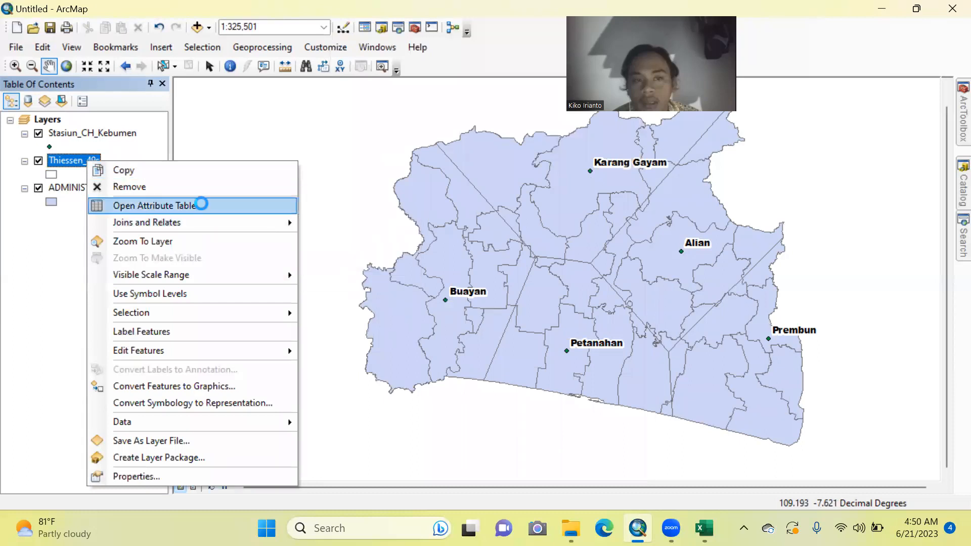
left_click_drag(217, 451, 357, 468)
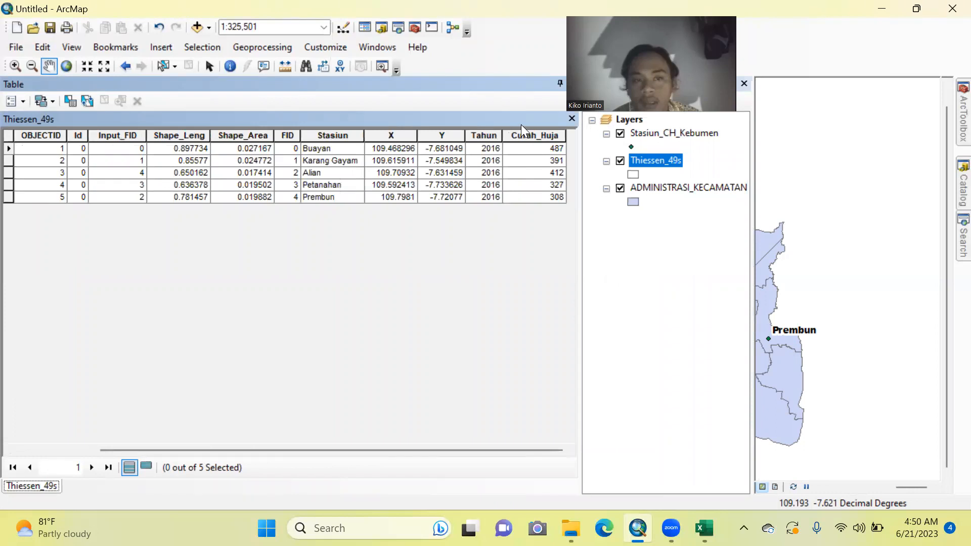
left_click(532, 135)
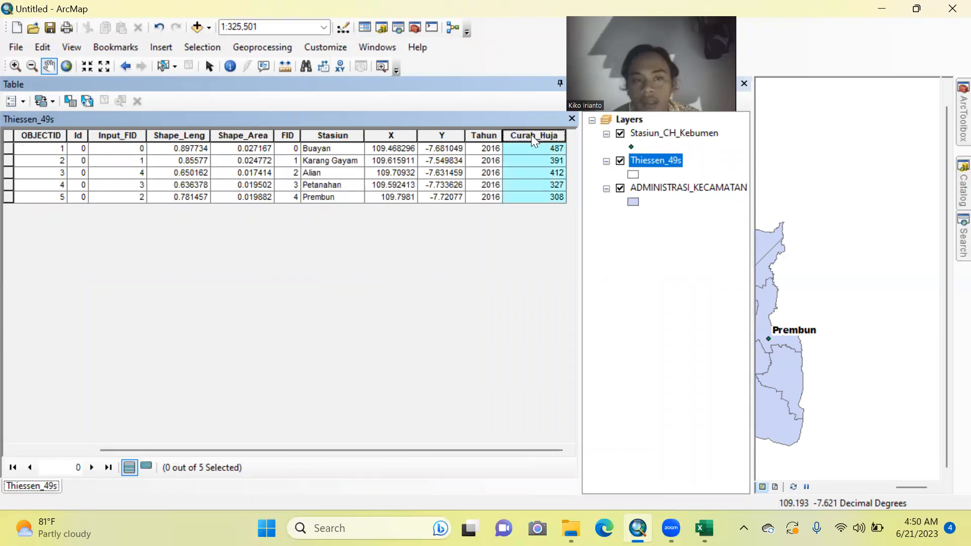
Step: Add a field named Luas of type Double to the Thiessen_49s attribute table
left_click(23, 101)
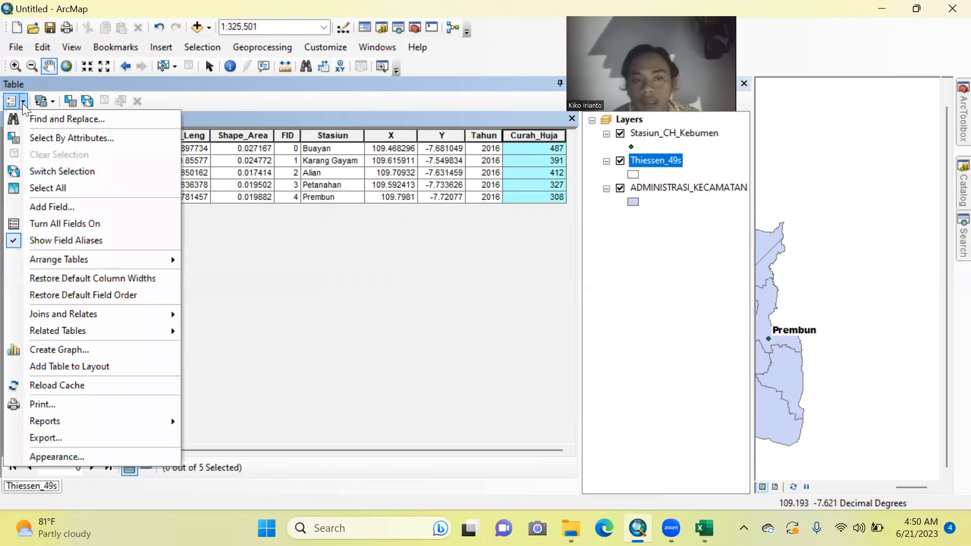
left_click(104, 204)
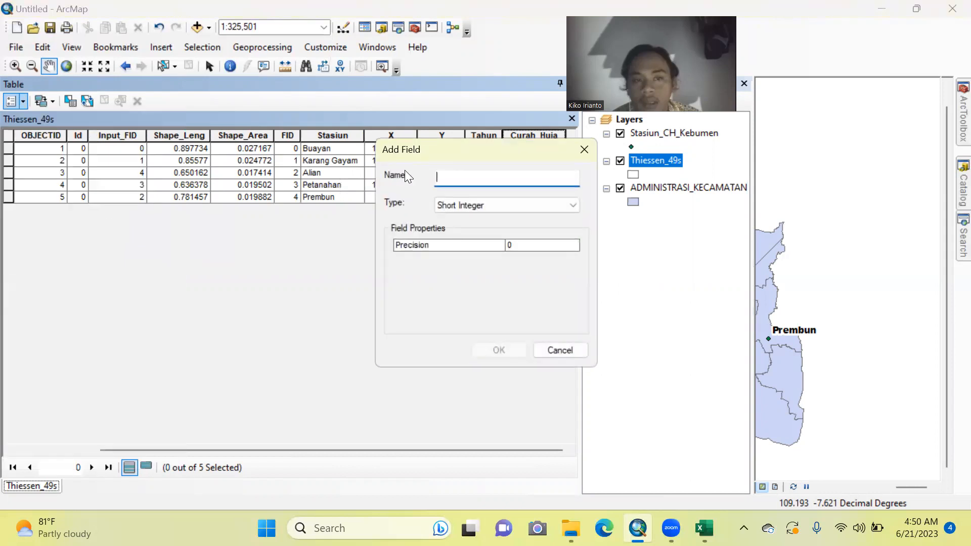
type("KLuas")
key("BackSpace")
key("BackSpace")
key("BackSpace")
key("BackSpace")
key("BackSpace")
type("Luas")
left_click(480, 203)
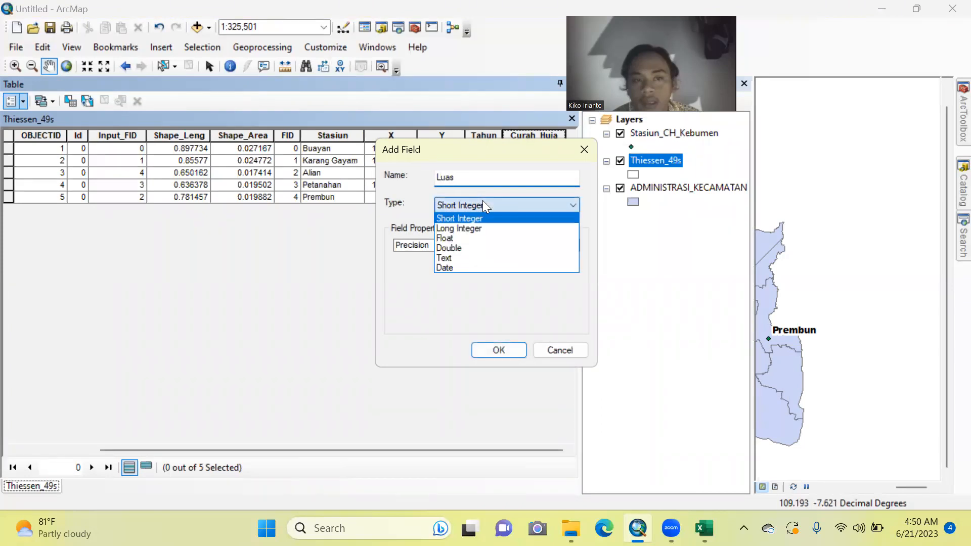
left_click(468, 248)
left_click(487, 347)
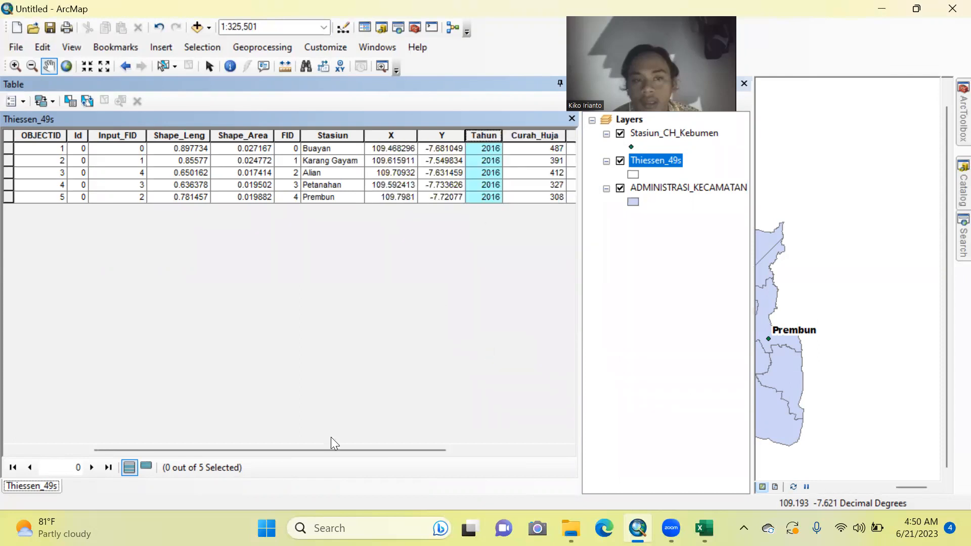
Step: Calculate the polygon areas in hectares into the Luas field, using the data source's WGS 1984 UTM Zone 49S coordinate system
left_click_drag(345, 450, 487, 452)
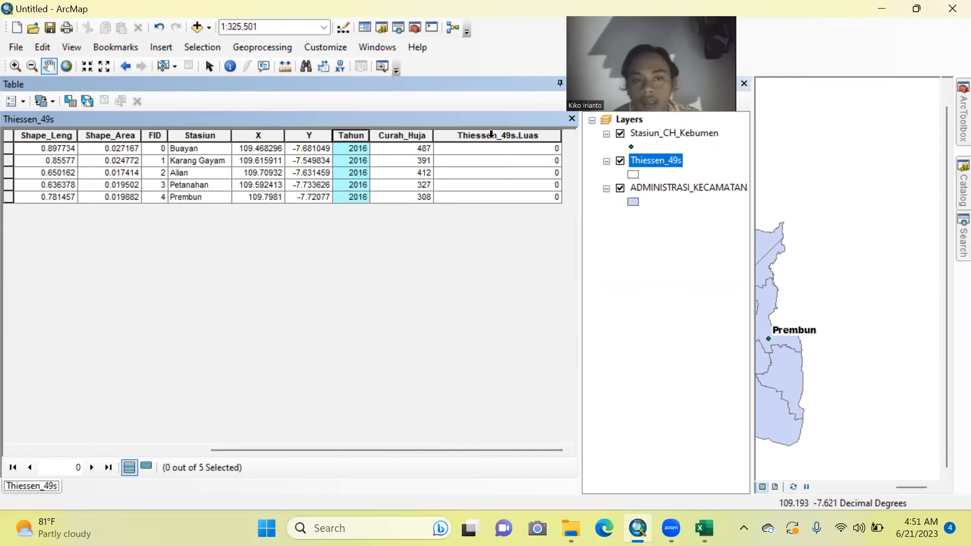
left_click(491, 134)
right_click(492, 135)
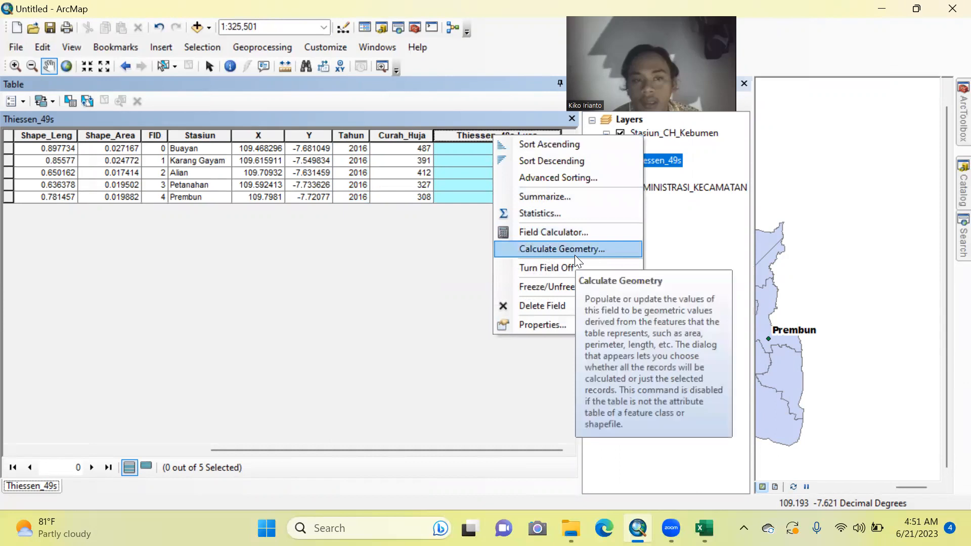
left_click(586, 249)
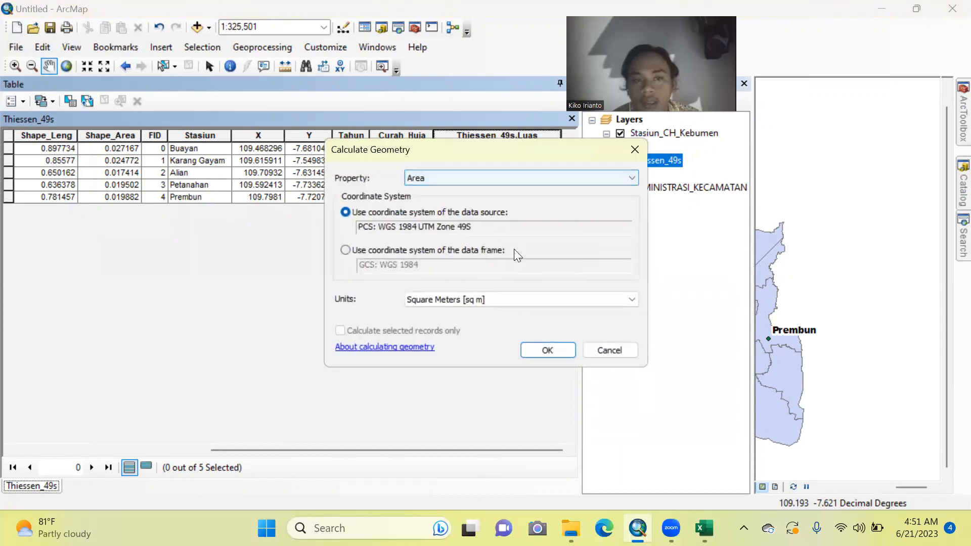
left_click(555, 298)
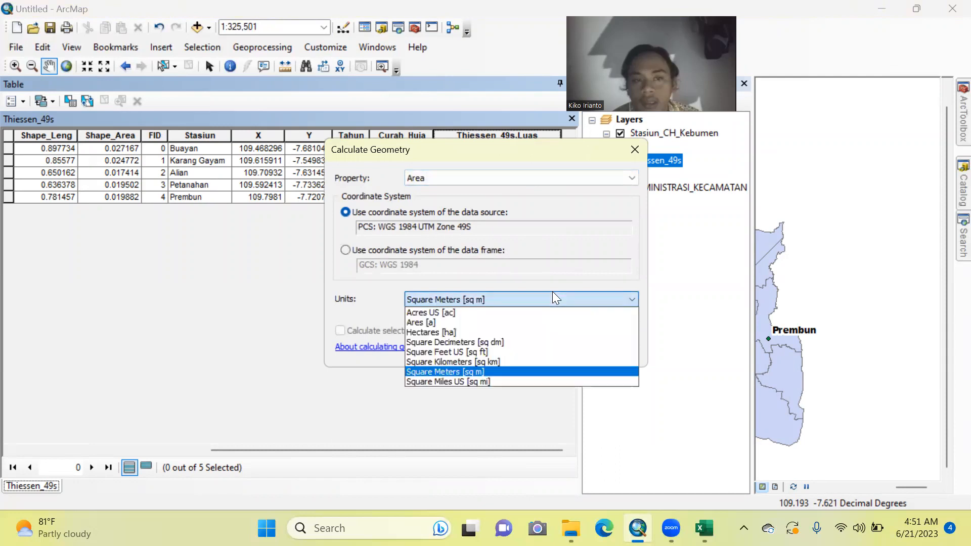
left_click(470, 333)
left_click(549, 350)
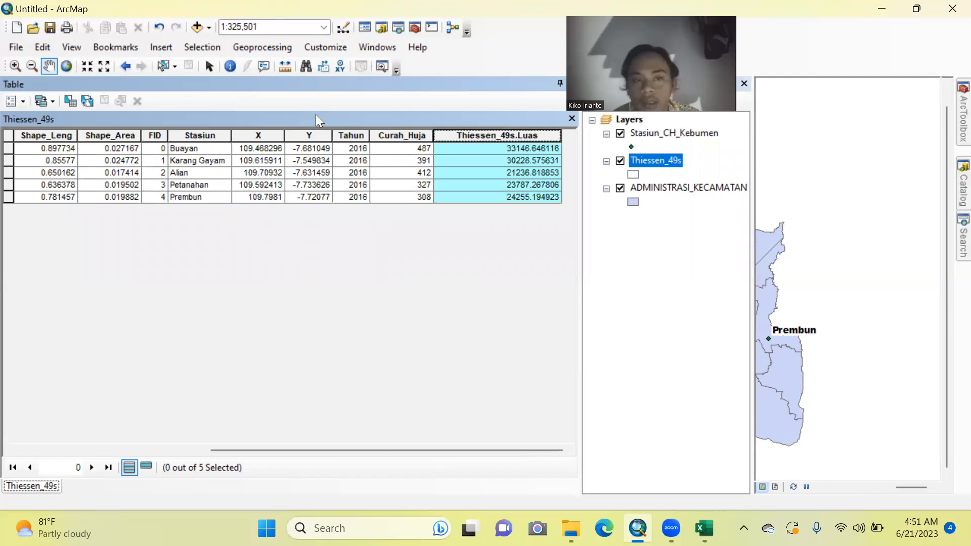
Step: Select the Buayan record in the Thiessen_49s table, examine its polygon on the map, and clear the selection
left_click(7, 149)
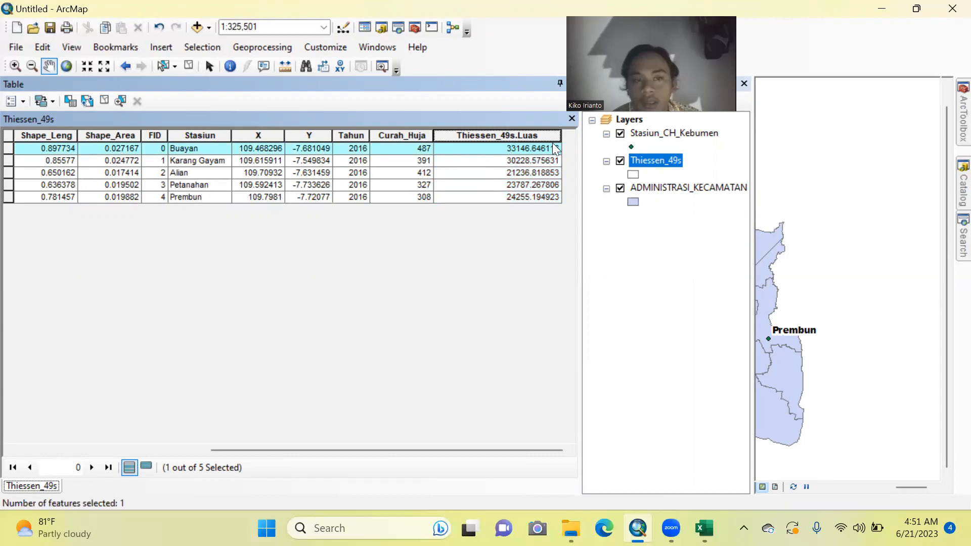
left_click(572, 119)
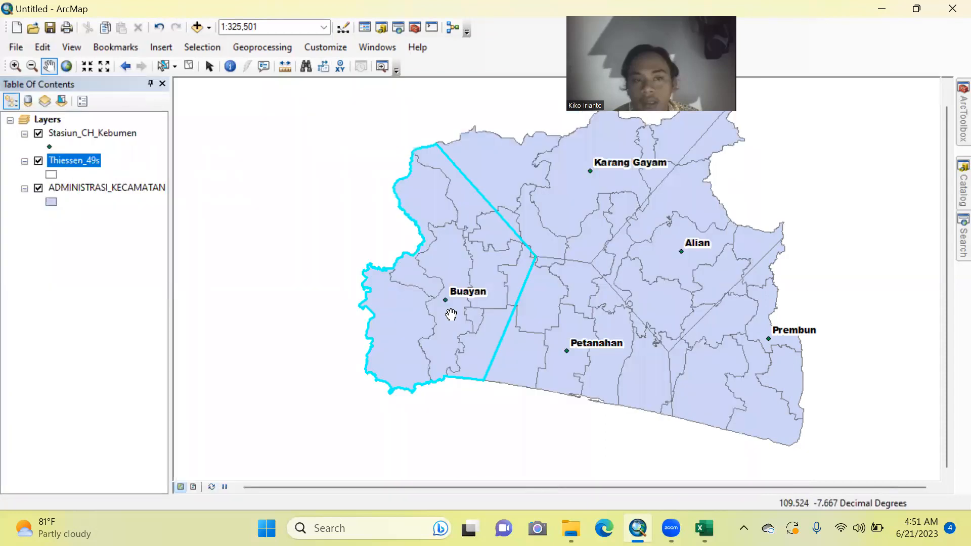
right_click(89, 160)
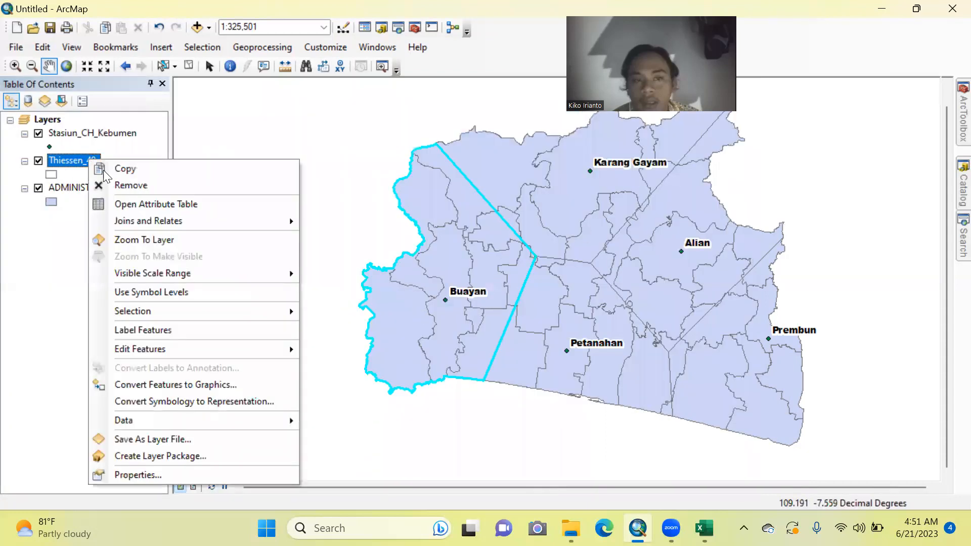
left_click(134, 204)
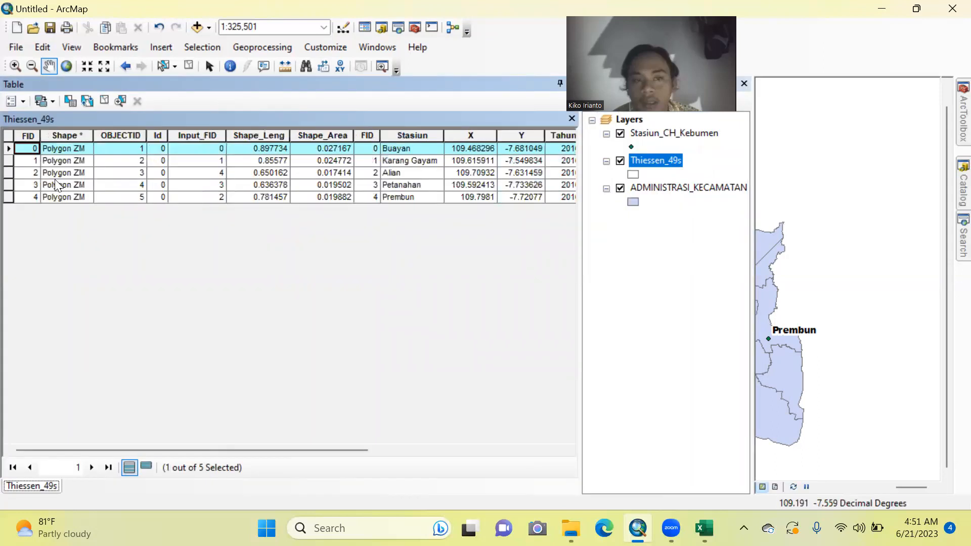
left_click(8, 135)
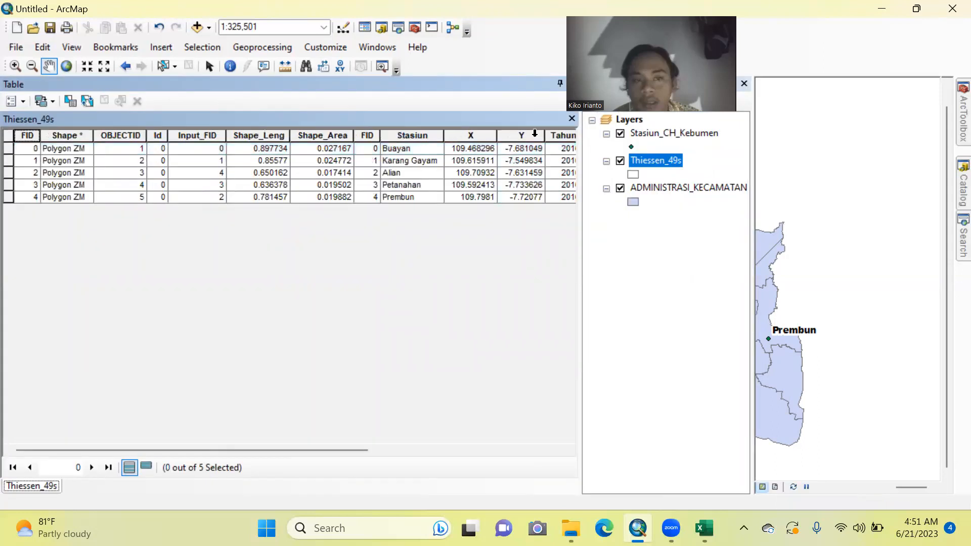
left_click(572, 119)
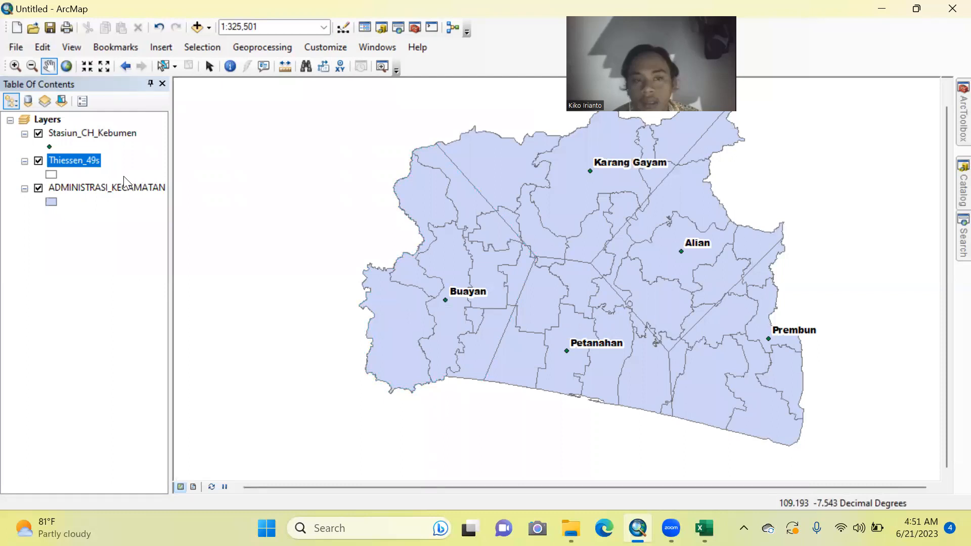
Step: Set the Thiessen_49s symbology to unique values with Curah_Huja as the value field
right_click(91, 163)
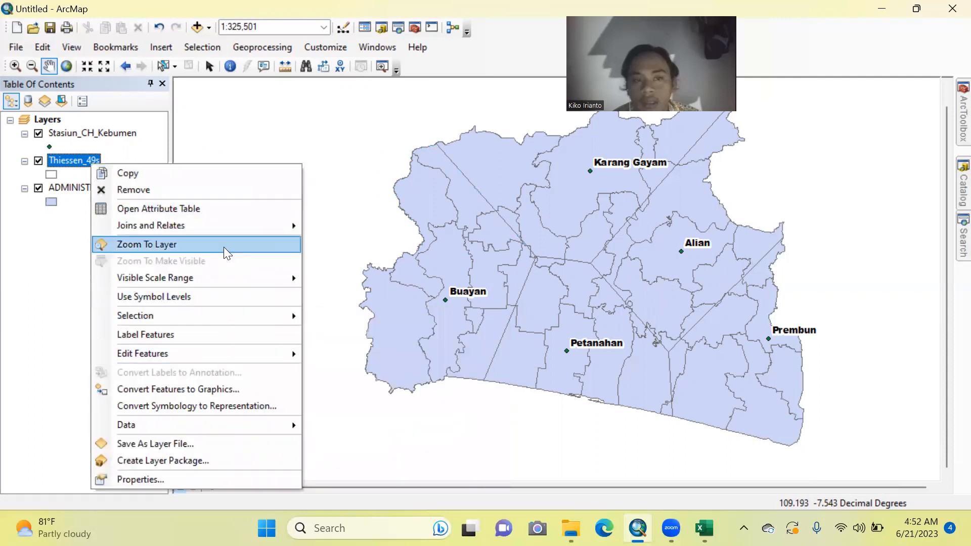
left_click(182, 479)
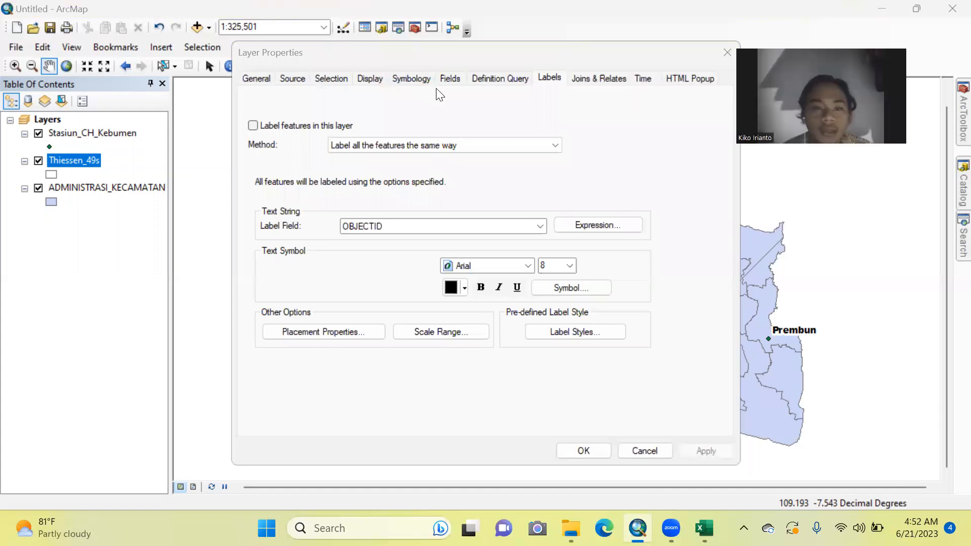
left_click(423, 81)
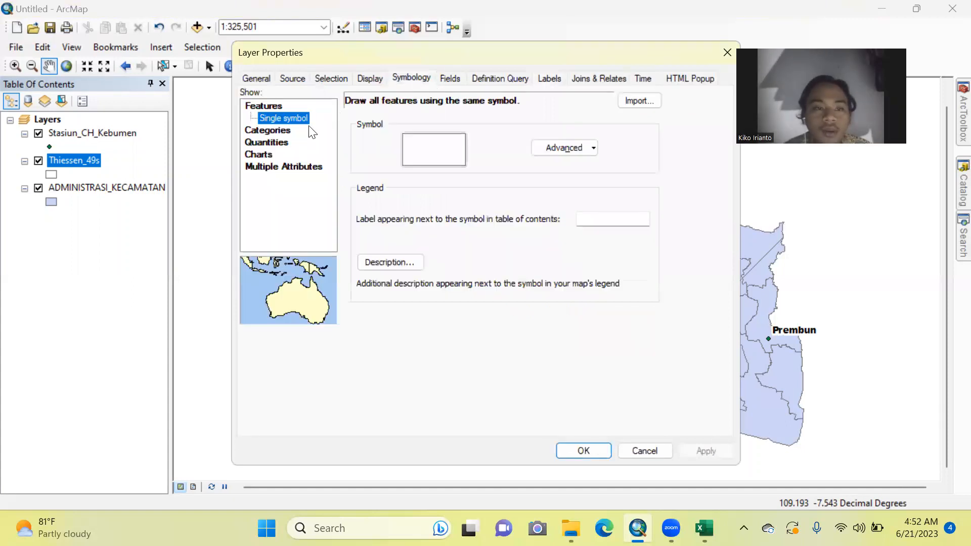
left_click(283, 130)
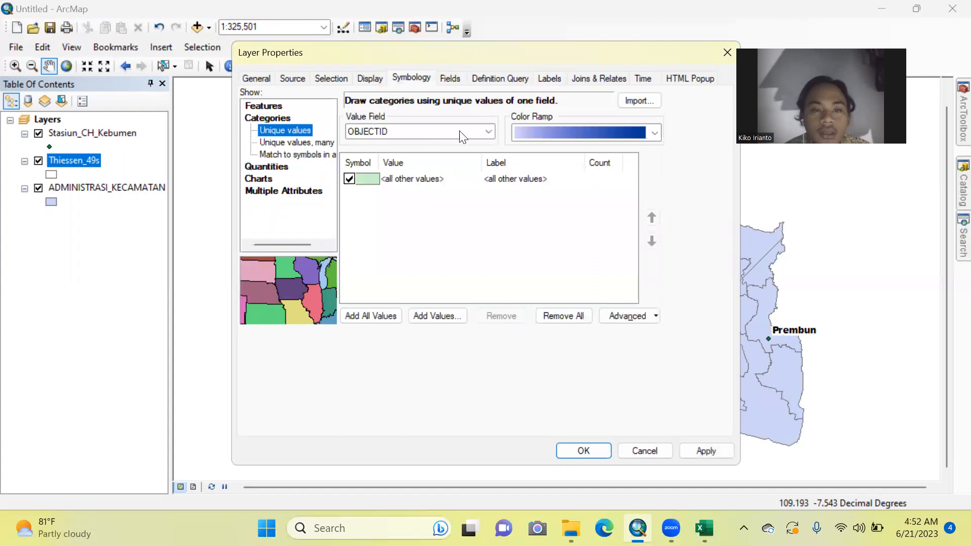
left_click(488, 131)
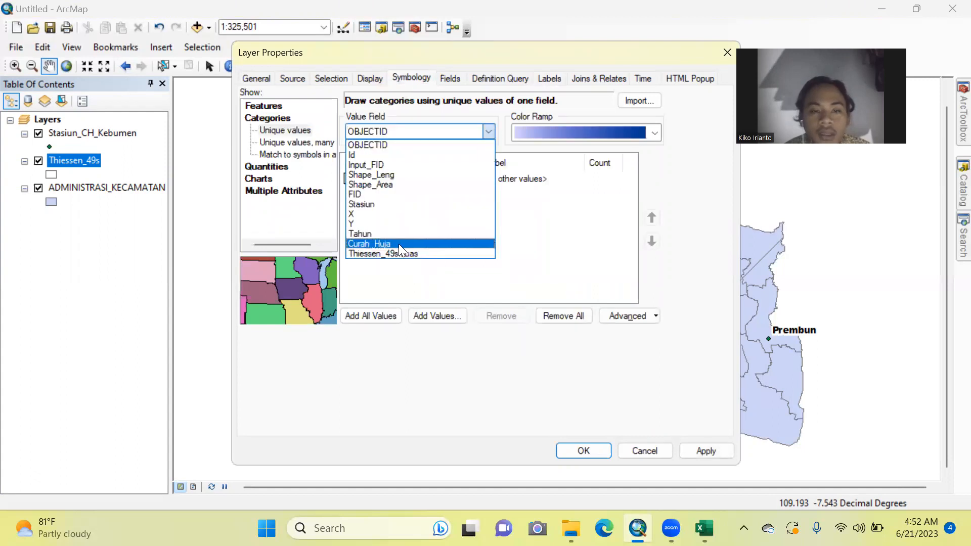
left_click(399, 244)
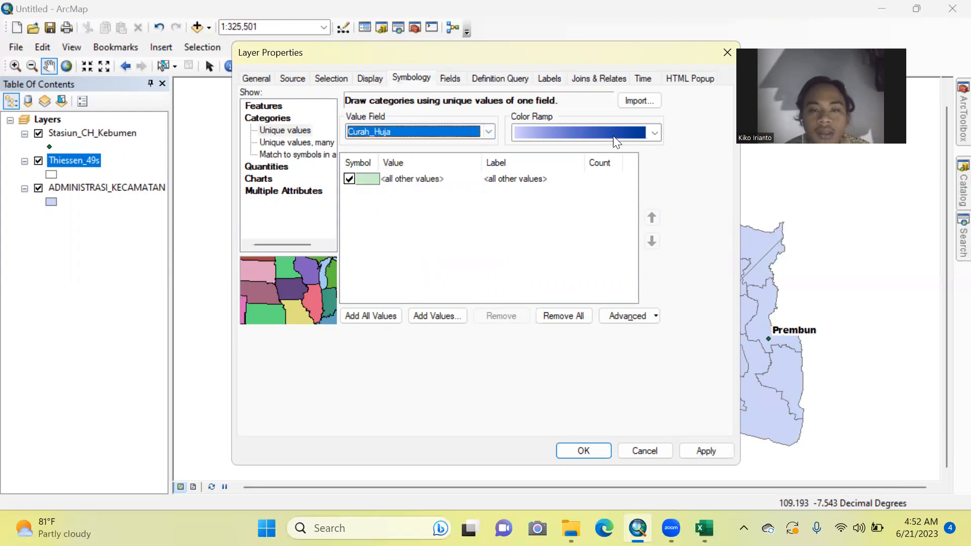
Step: Add all Curah_Huja values with the light-to-dark blue color ramp, exclude <all other values>, and apply the symbology to the layer
left_click(653, 133)
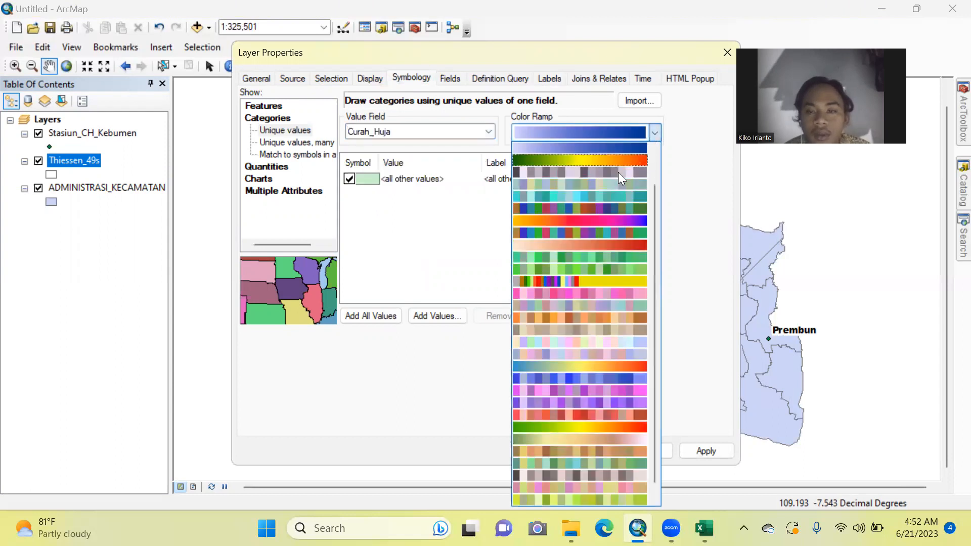
left_click(620, 143)
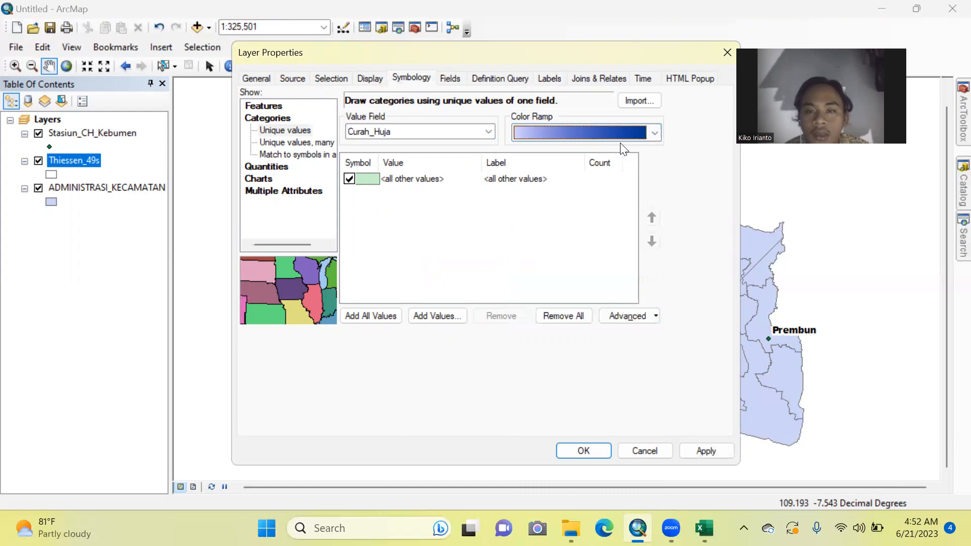
left_click(375, 315)
left_click(349, 179)
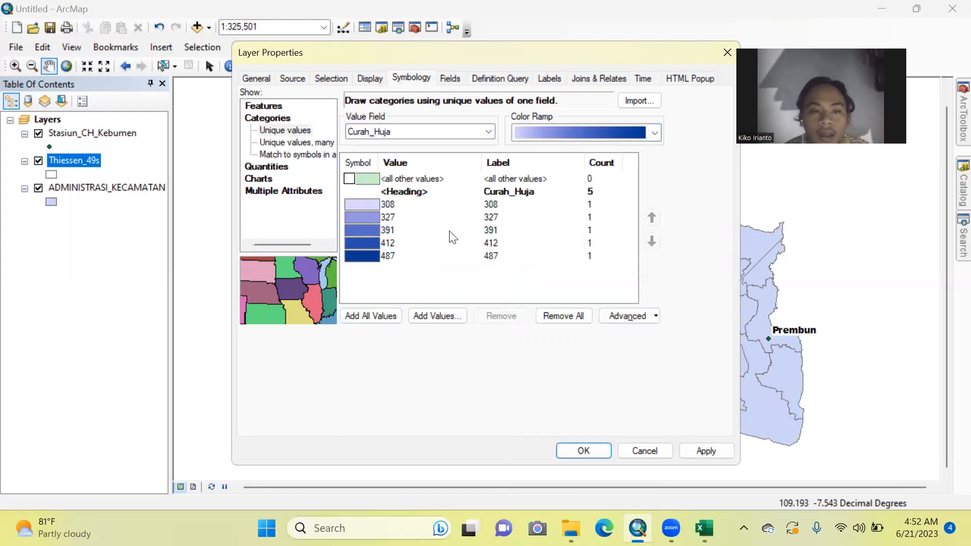
left_click(587, 445)
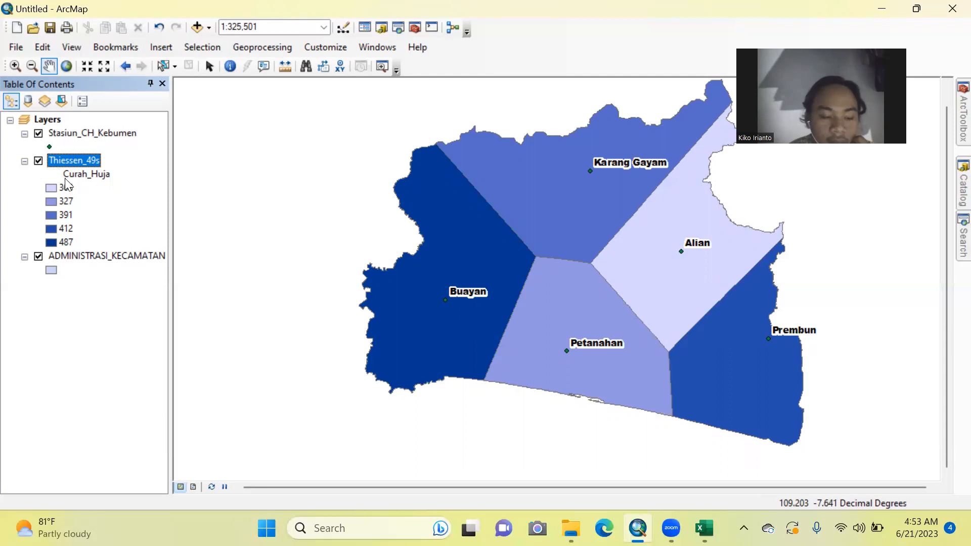
Step: Hide the Thiessen_49s layer on the map and collapse its legend entries
left_click(38, 162)
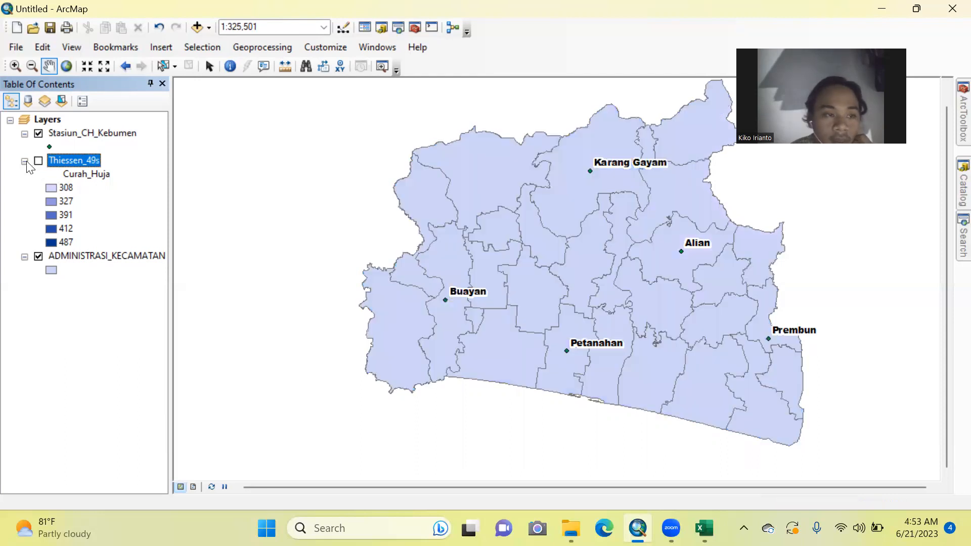
left_click(25, 161)
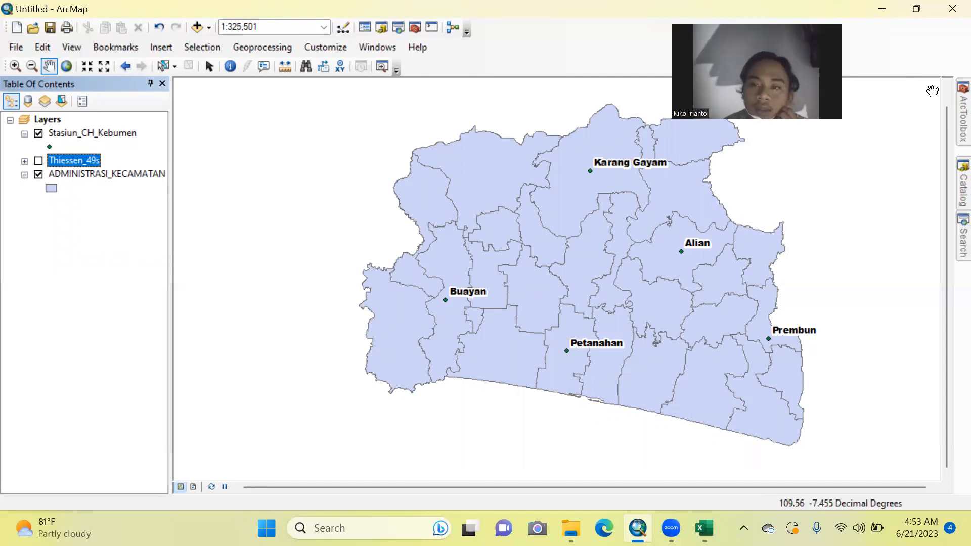
Step: Open the IDW tool from the Interpolation toolset of the Spatial Analyst Tools
mouse_move(950, 132)
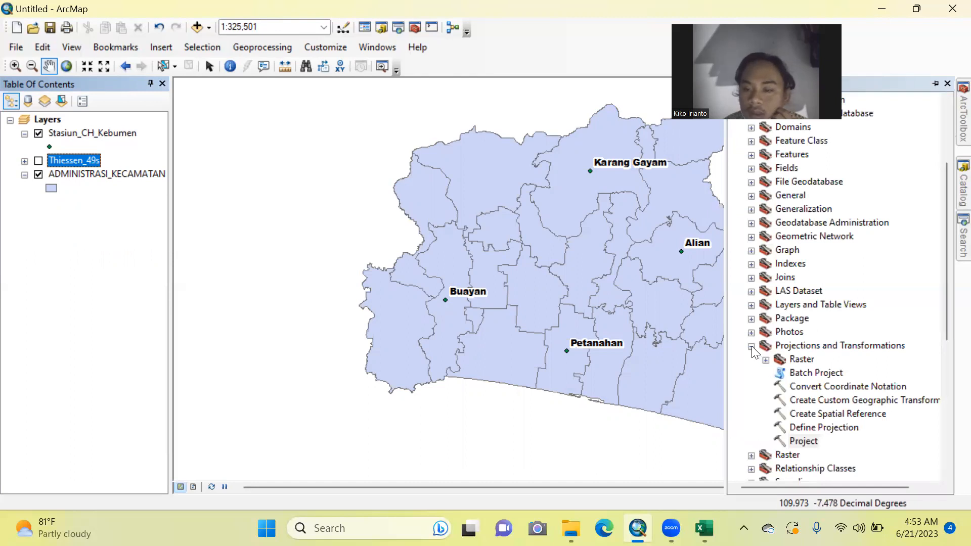
double_click(803, 346)
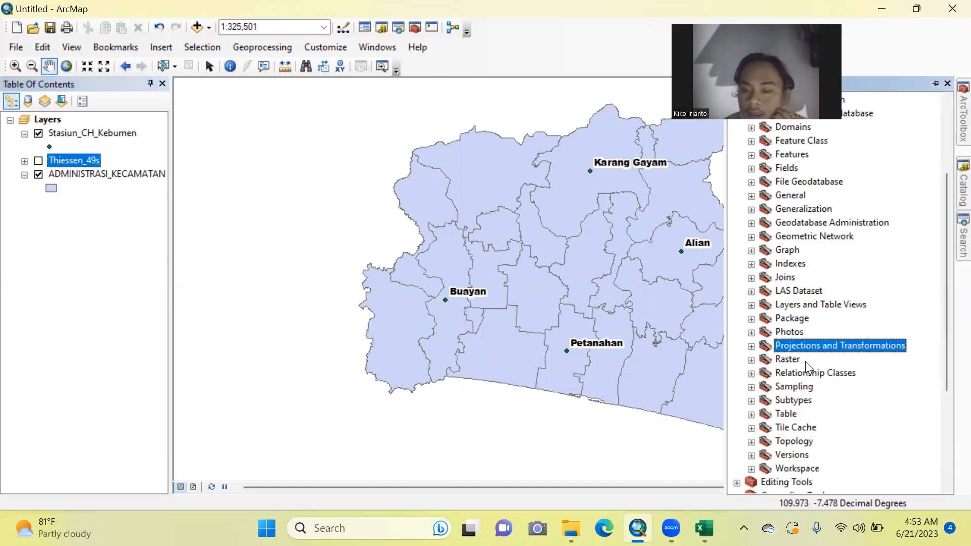
scroll(805, 434, "down", 2)
scroll(805, 434, "up", 5)
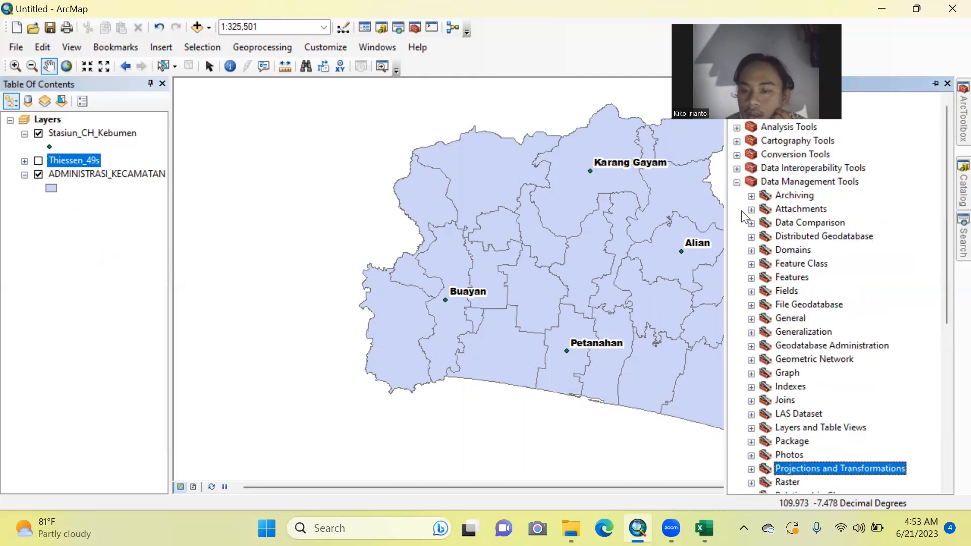
left_click(737, 182)
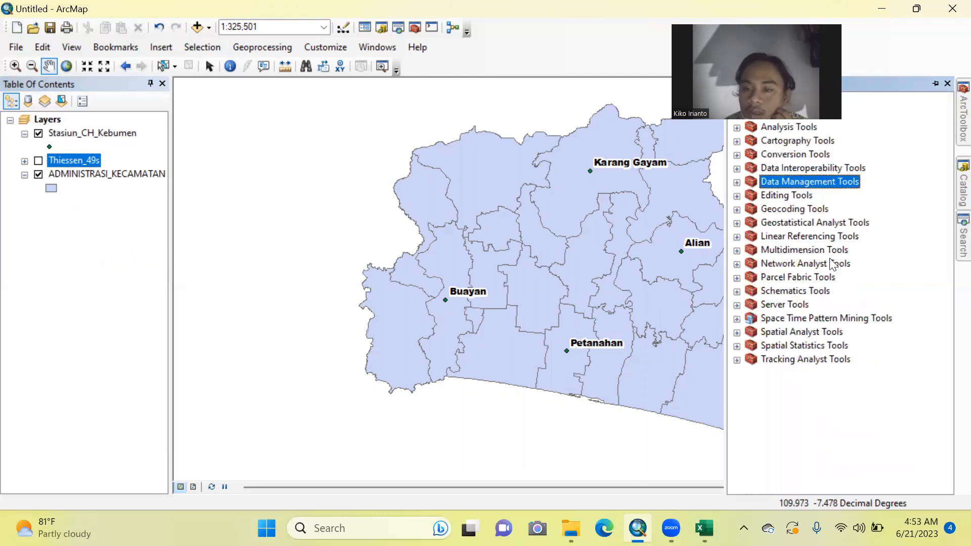
left_click(737, 332)
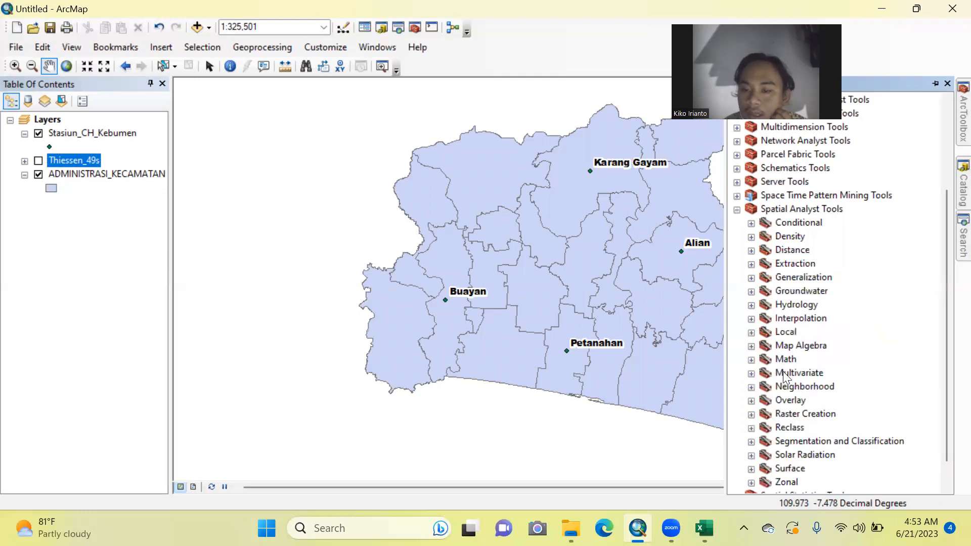
left_click(751, 319)
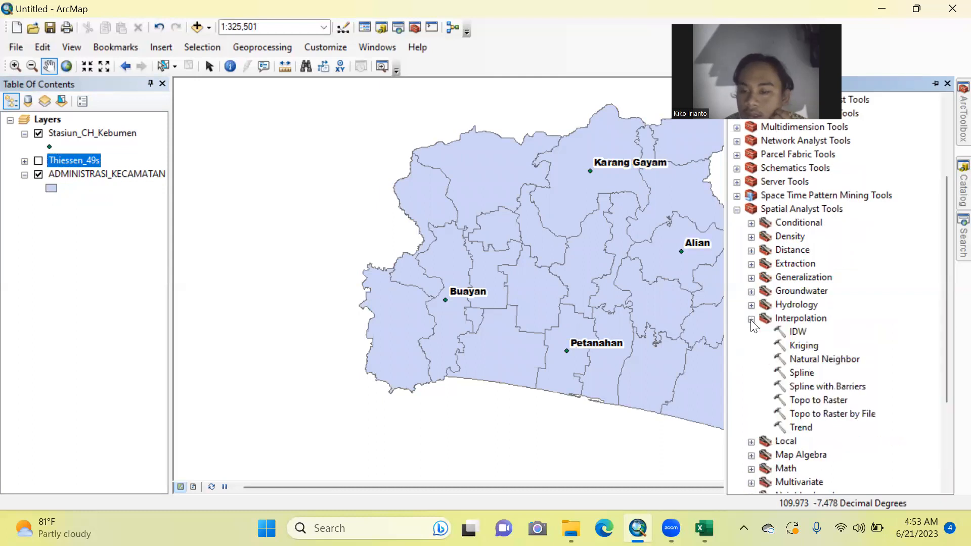
double_click(796, 333)
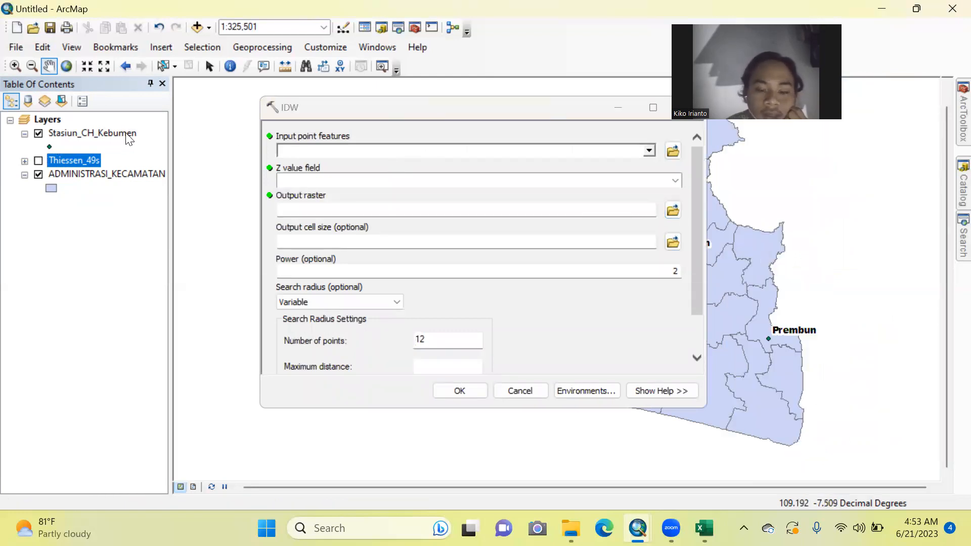
Step: Use Stasiun_CH_Kebumen as the IDW input point features with Curah_Huja as the Z value field
left_click_drag(129, 139, 304, 147)
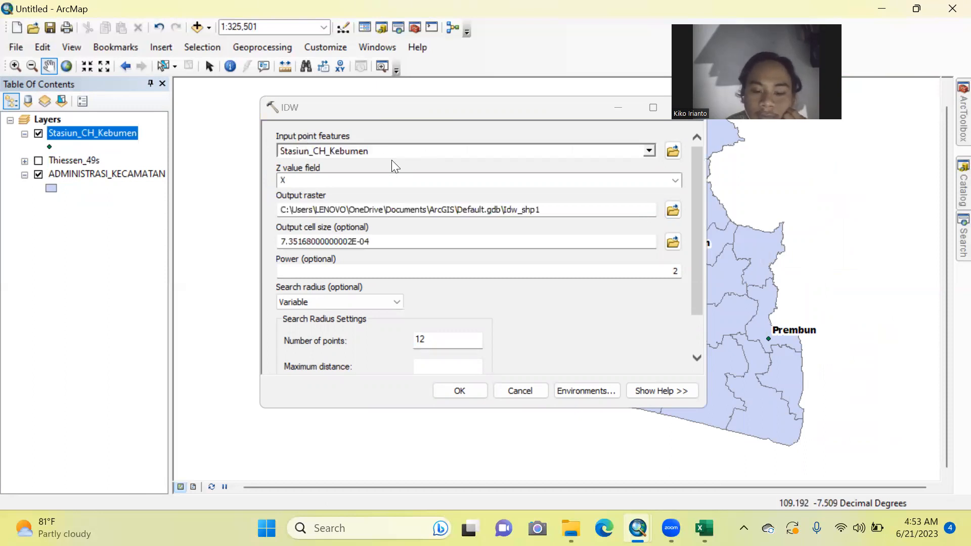
left_click(674, 180)
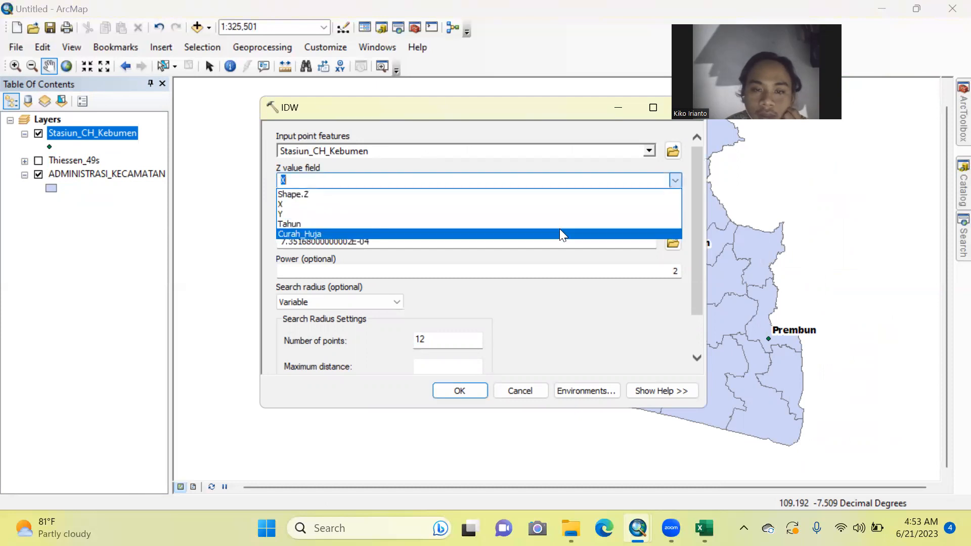
left_click(560, 230)
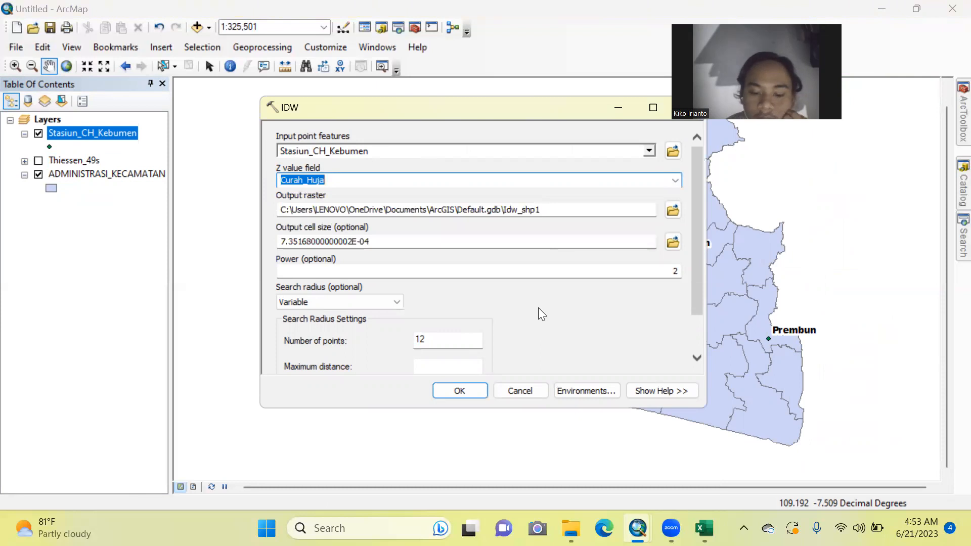
Step: Set the IDW output raster to IDW.tif in the folder that holds Curah Hujan Kebumen.xlsx
left_click(675, 209)
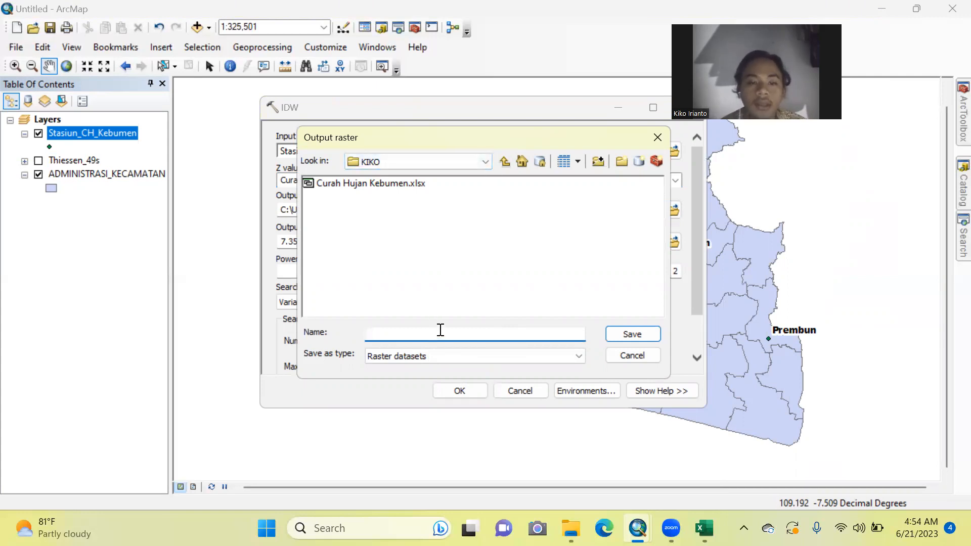
type("IDW")
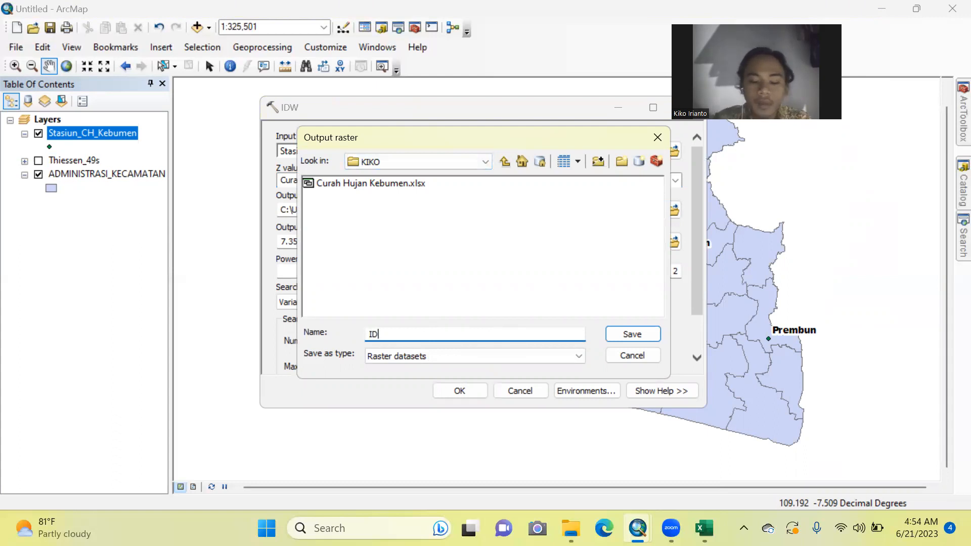
key("BackSpace")
key("BackSpace")
key("BackSpace")
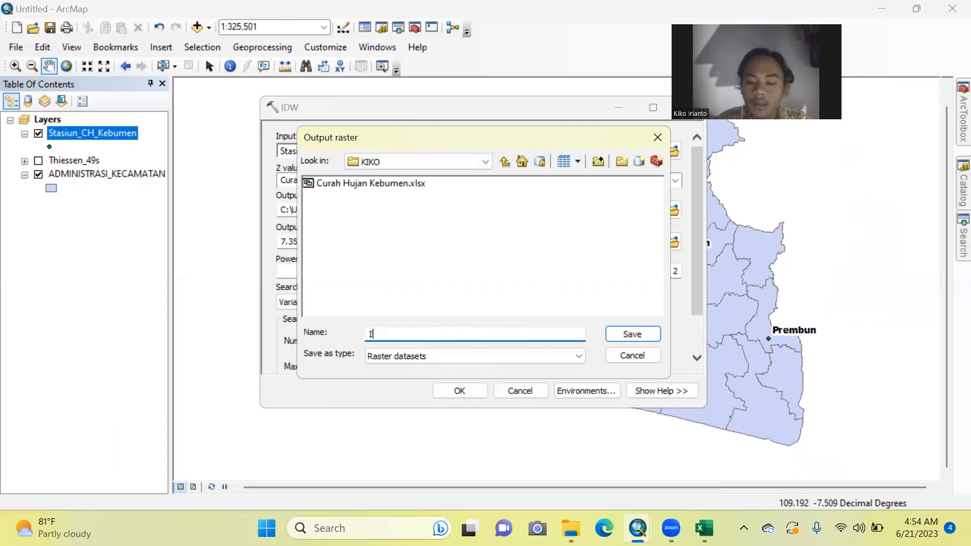
type("IDW")
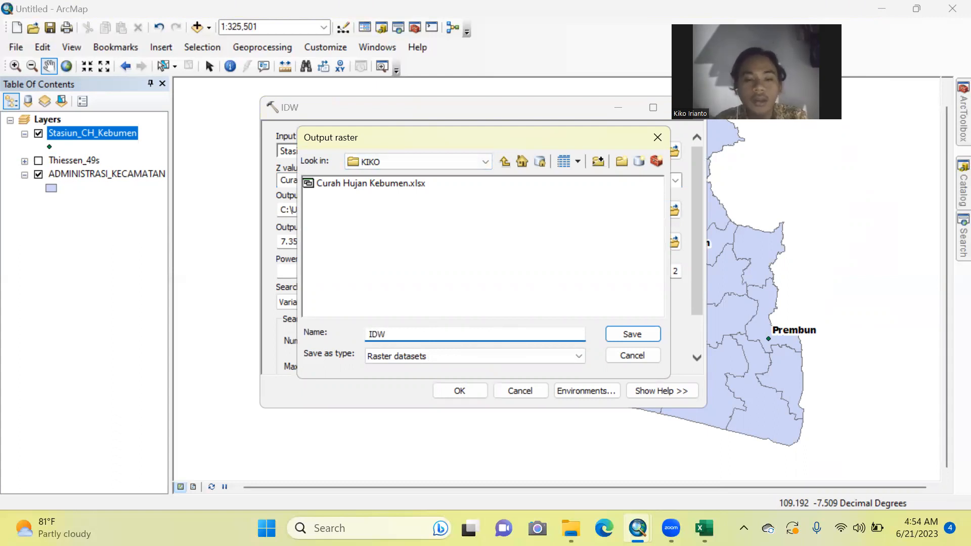
type(".tif")
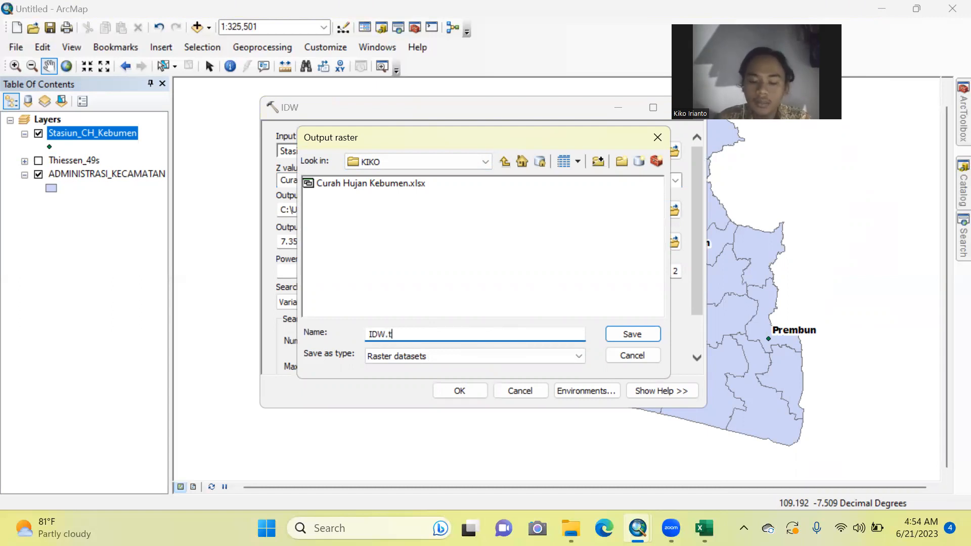
left_click(641, 334)
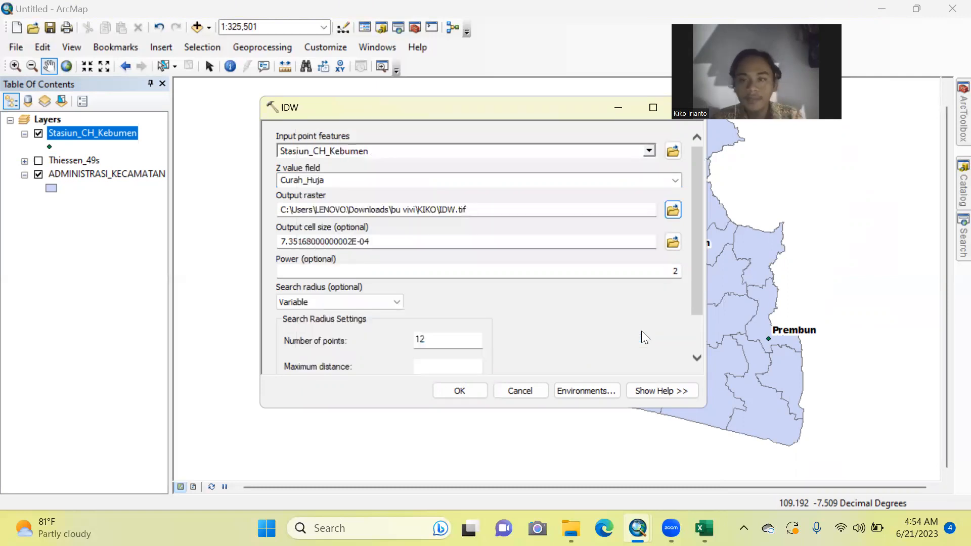
Step: Set the IDW processing extent to the same as layer ADMINISTRASI_KECAMATAN in the environment settings
left_click(588, 390)
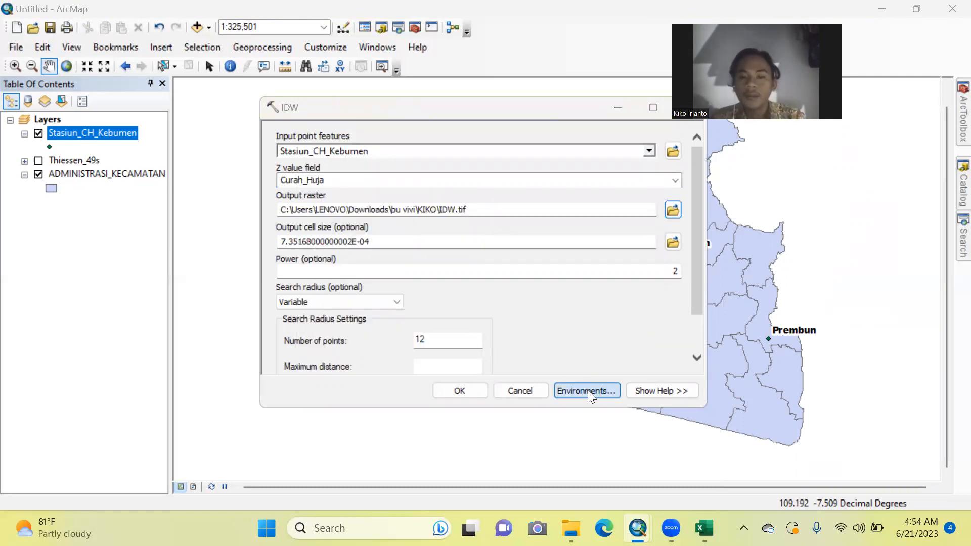
left_click(331, 172)
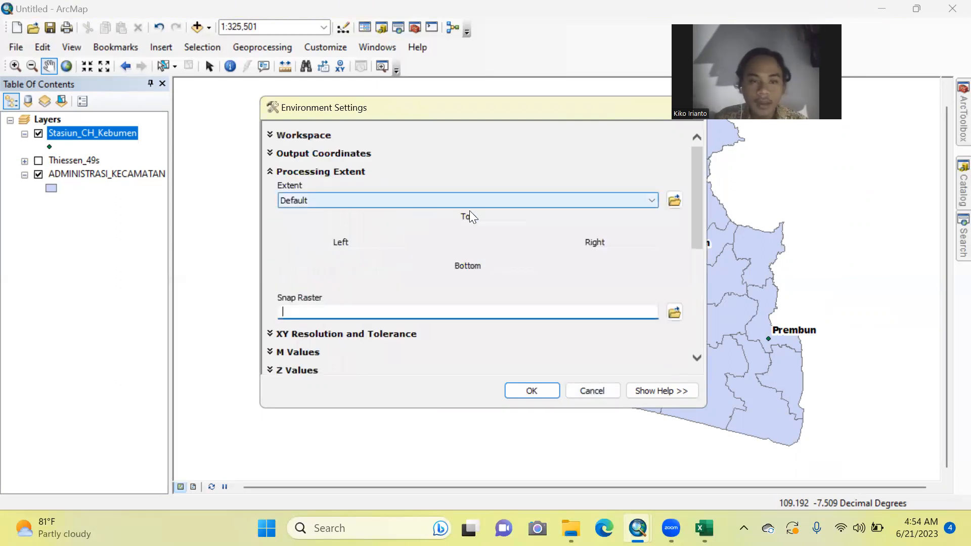
left_click(499, 201)
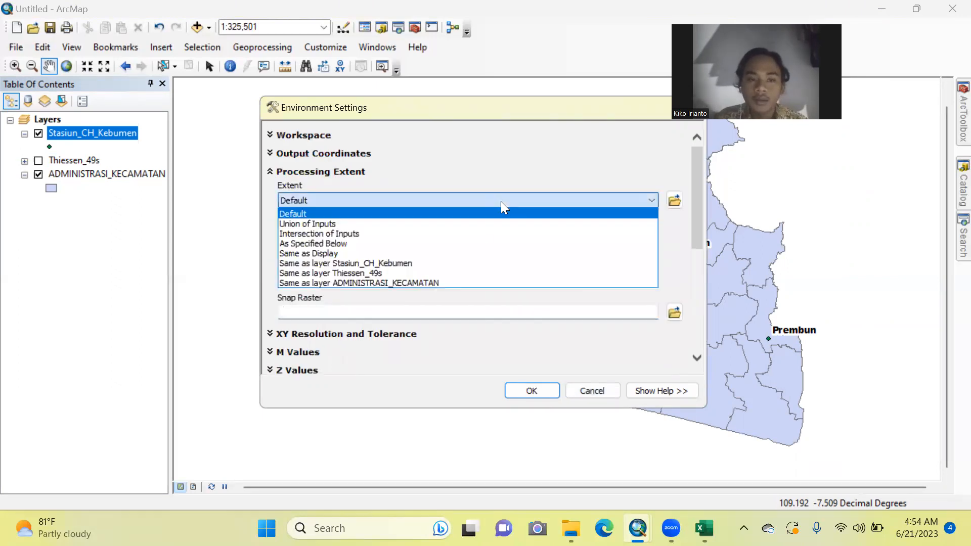
left_click(411, 284)
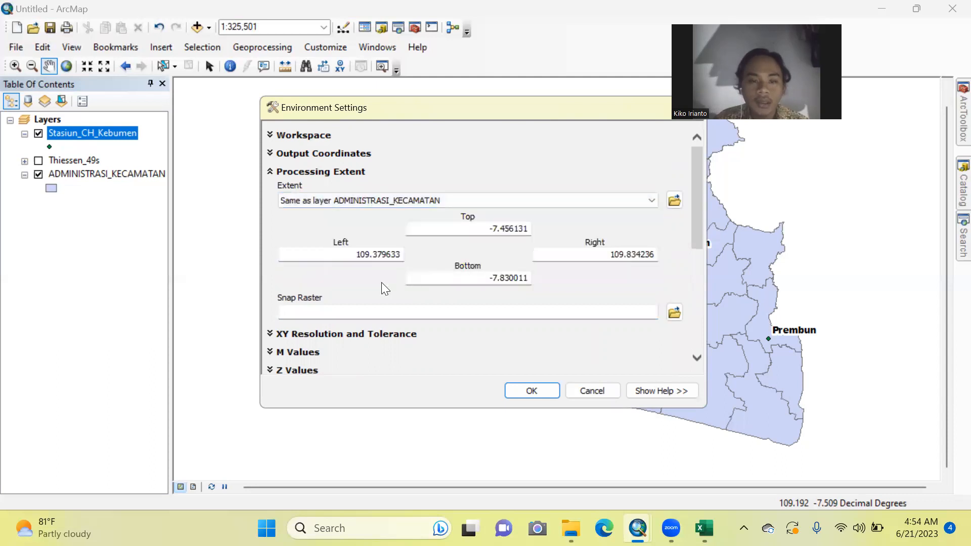
Step: Set the raster analysis mask to ADMINISTRASI_KECAMATAN and run the IDW interpolation
scroll(381, 282, "down", 4)
scroll(381, 283, "down", 3)
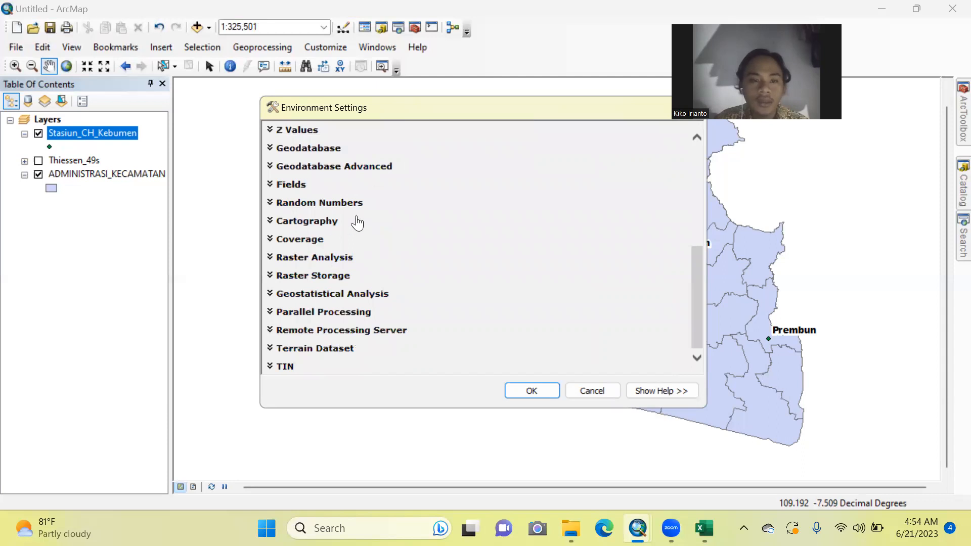
left_click(349, 259)
scroll(595, 235, "down", 2)
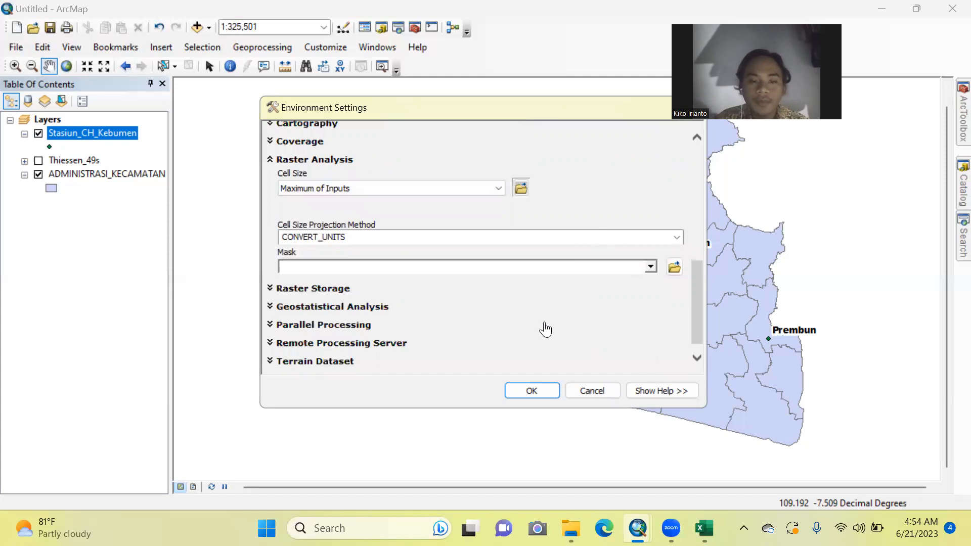
left_click(649, 266)
left_click(411, 316)
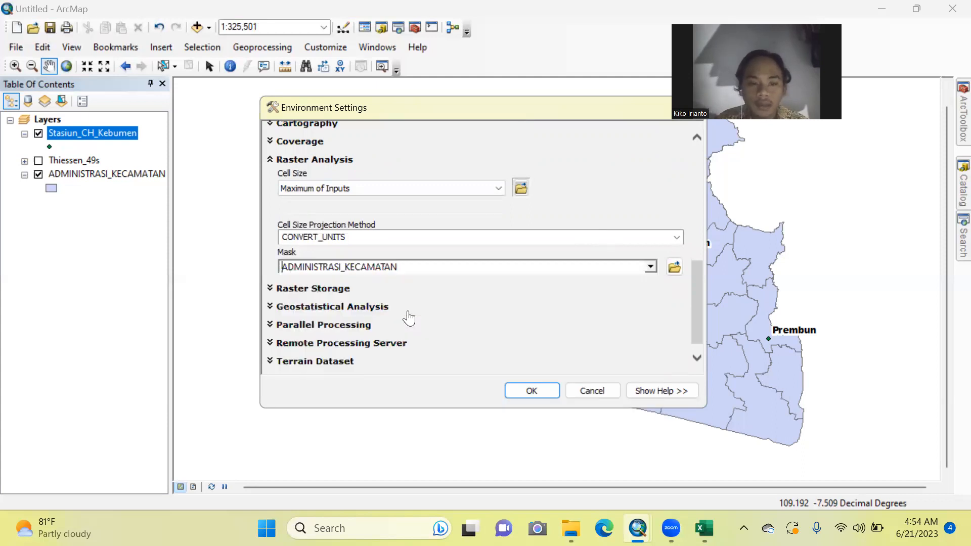
left_click(532, 390)
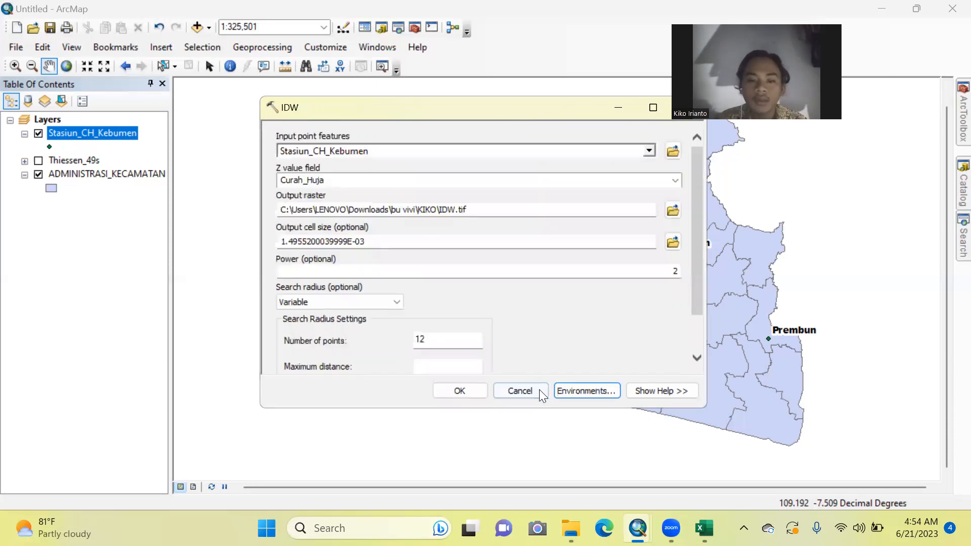
left_click(460, 391)
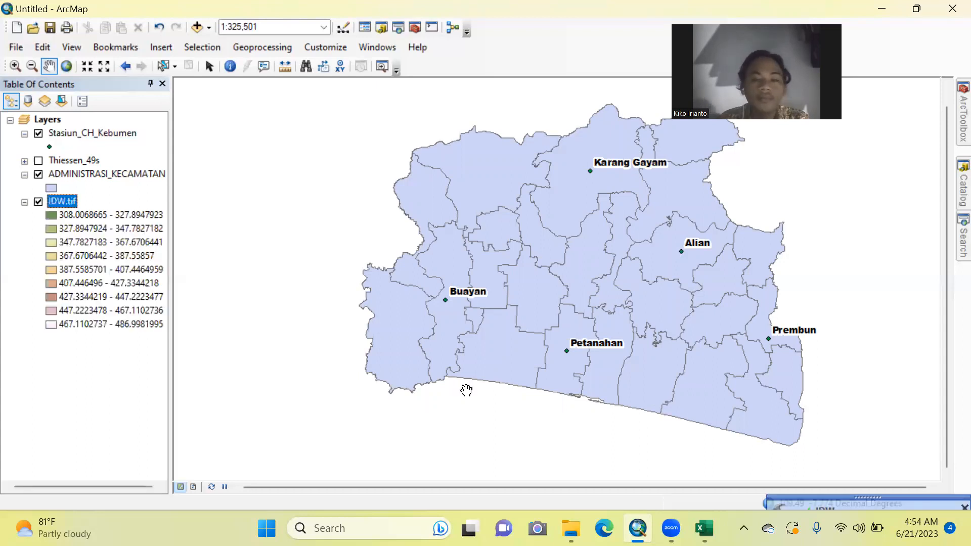
Step: Move the Thiessen_49s and ADMINISTRASI_KECAMATAN layers below IDW.tif, and toggle the IDW.tif layer off and on to compare
mouse_move(75, 160)
left_mouse_down()
mouse_move(95, 334)
mouse_move(77, 306)
left_mouse_up()
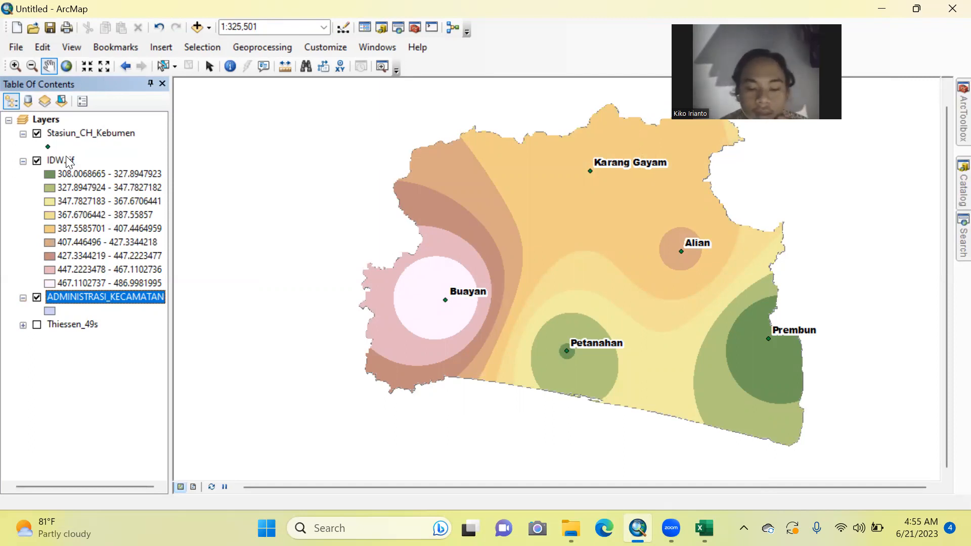
left_click(37, 162)
left_click(37, 162)
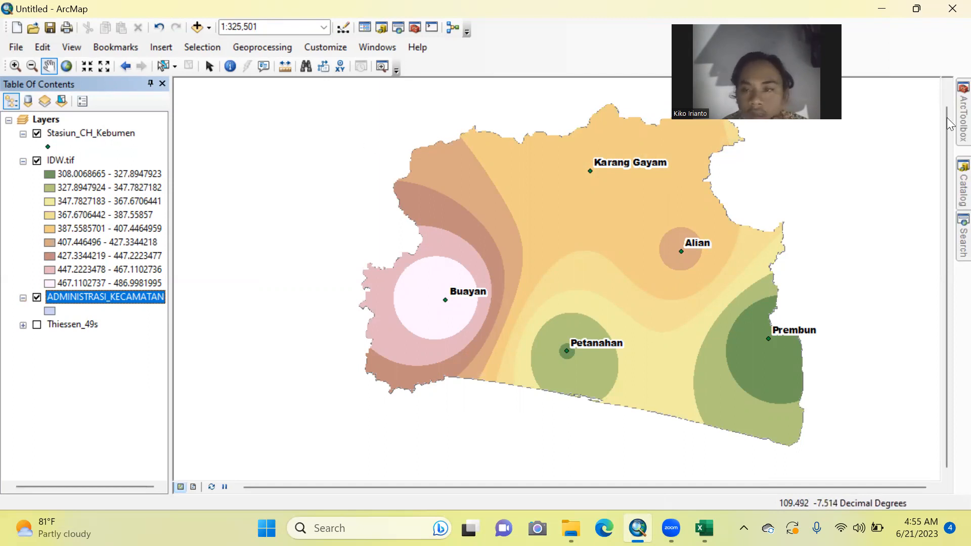
Step: Search the geoprocessing tools for a contour tool with the keyword "Countur"
mouse_move(959, 121)
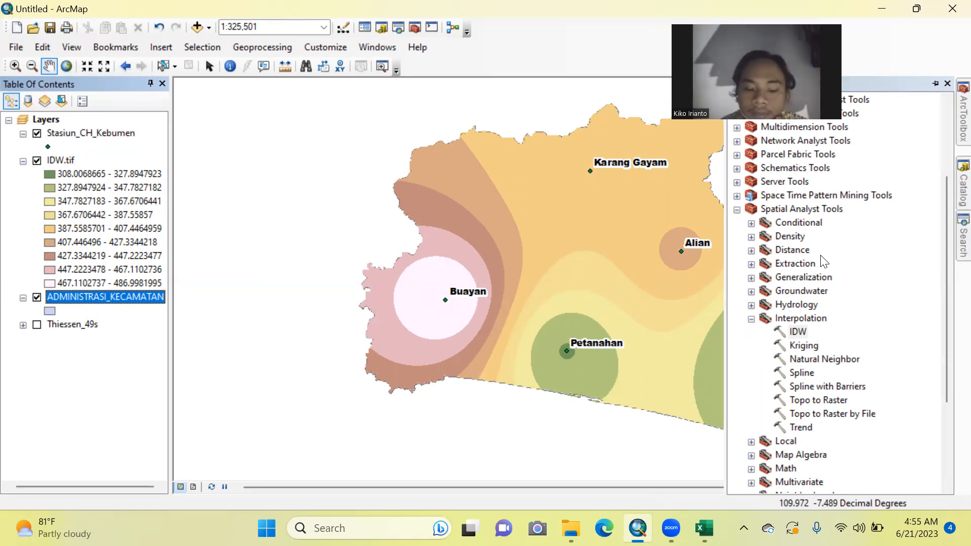
left_click(414, 28)
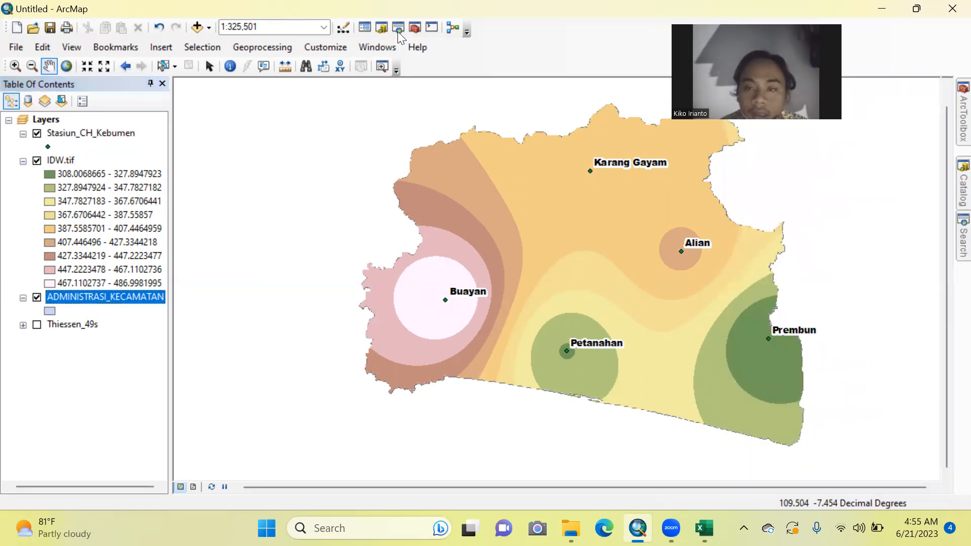
left_click(398, 31)
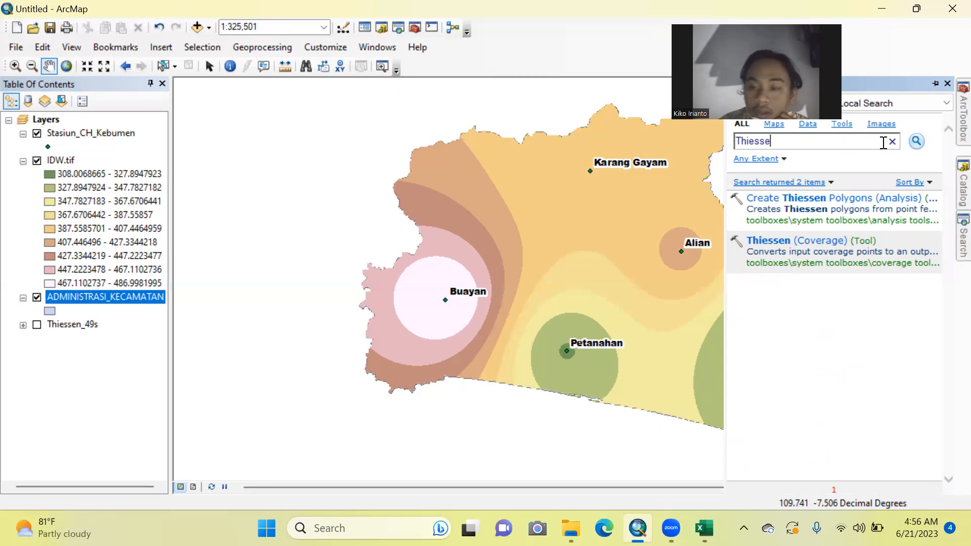
key("BackSpace")
key("BackSpace")
key("BackSpace")
key("BackSpace")
type("Countur")
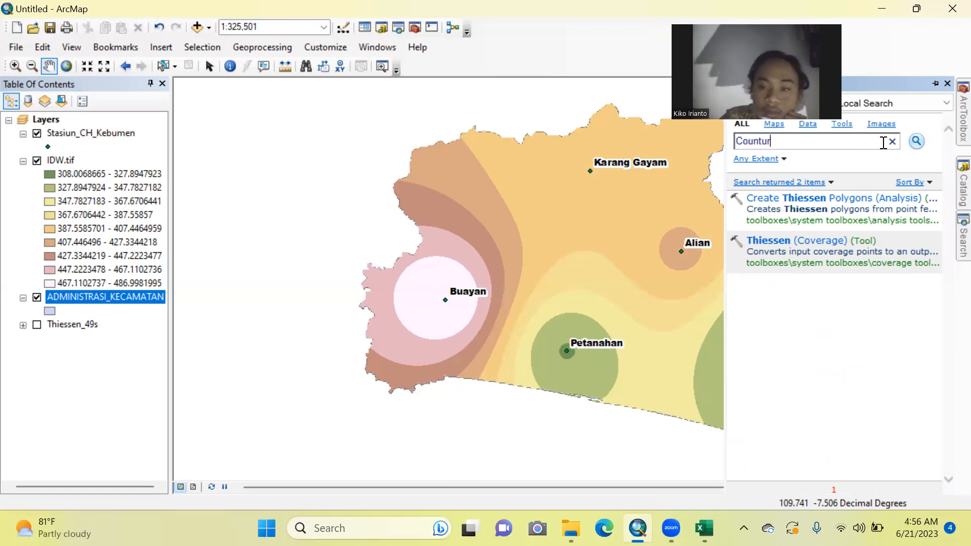
left_click(916, 142)
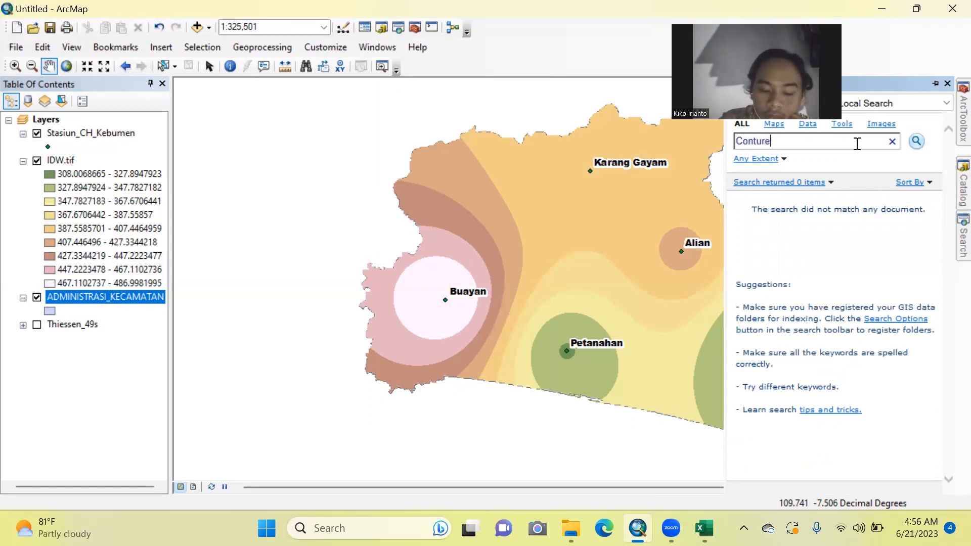
Step: Repeat the contour tool search with the keywords "Conture" and "Coun", and clear the last keyword
left_click(918, 140)
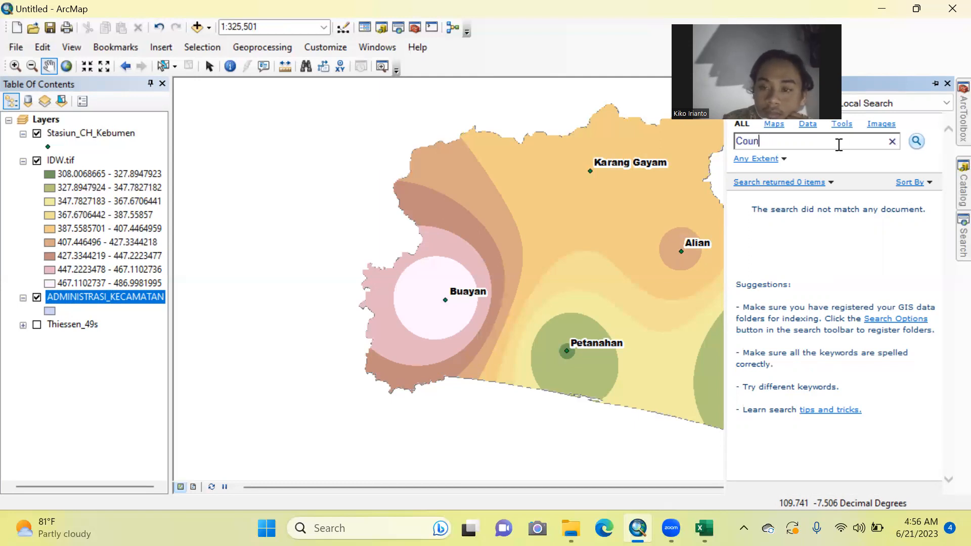
left_click(916, 141)
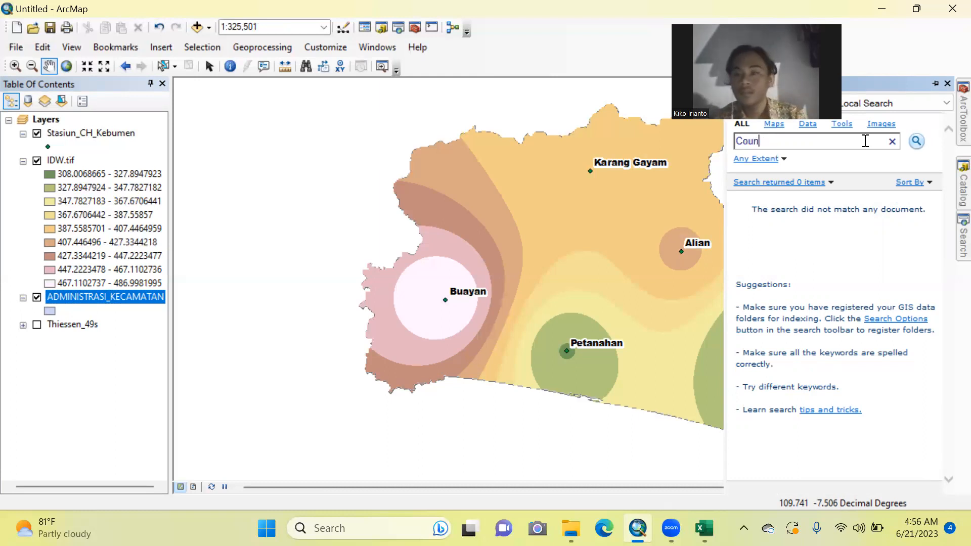
key("BackSpace")
key("BackSpace")
type("C")
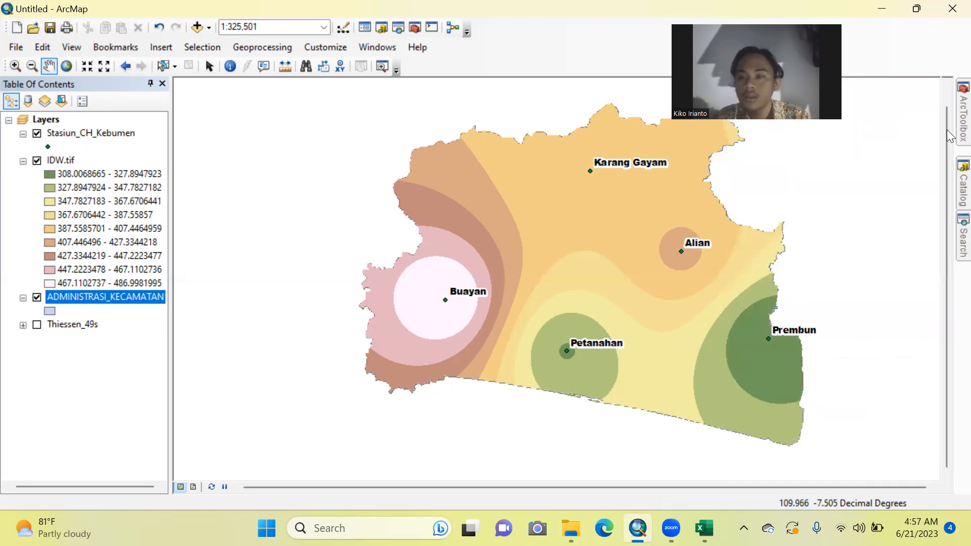
Step: Search the geoprocessing tools for "Contour" and open the Contour (Spatial Analyst) tool
mouse_move(950, 136)
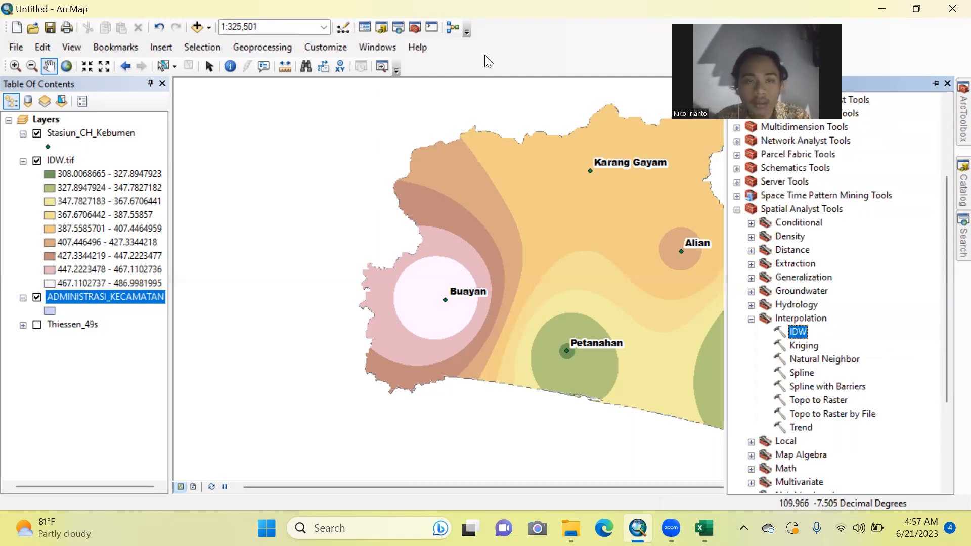
left_click(402, 27)
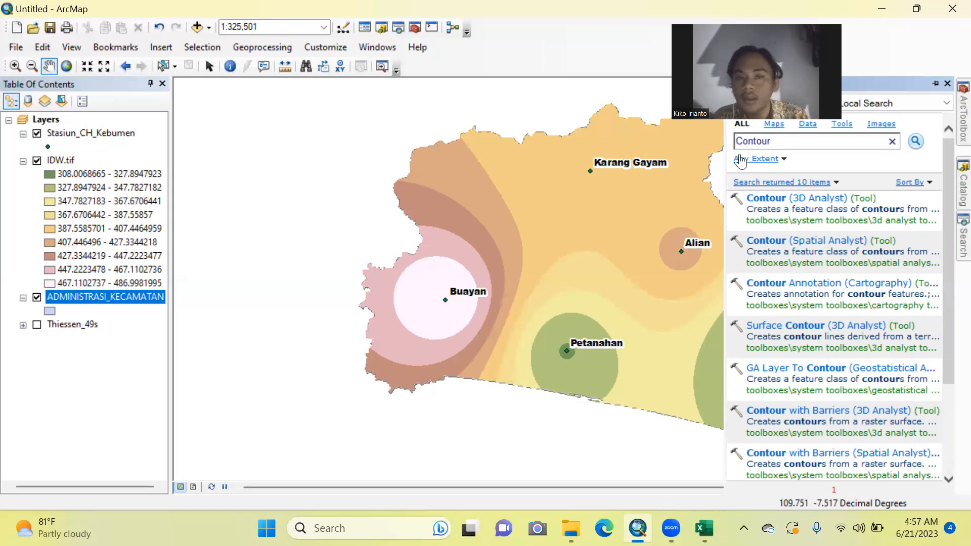
left_click(843, 240)
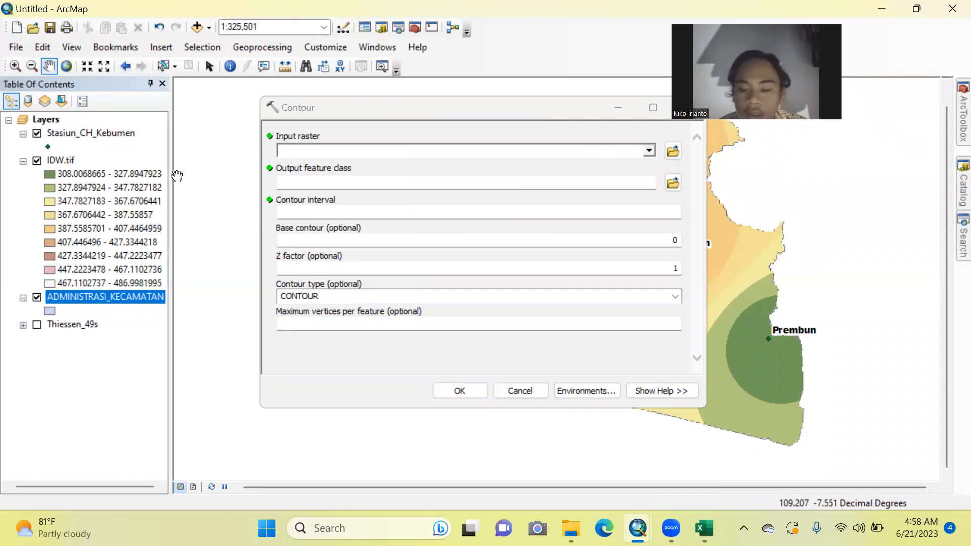
Step: Set IDW.tif as the Contour tool's input raster and set the contour interval to 15
left_click_drag(68, 161, 325, 150)
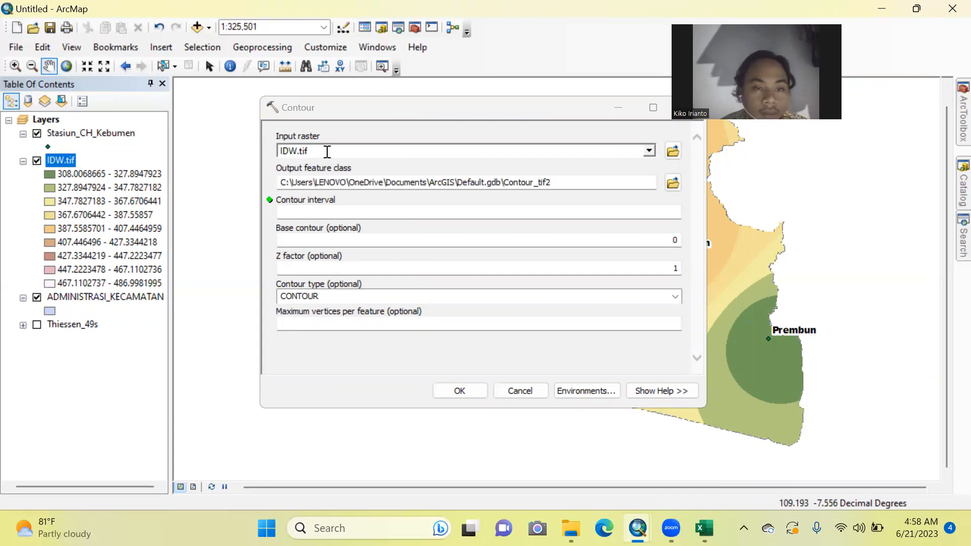
left_click(620, 211)
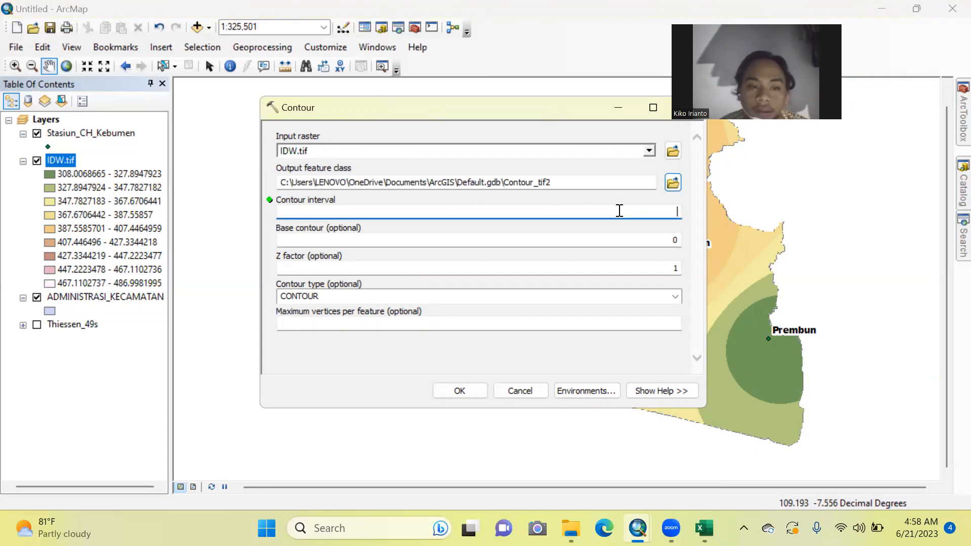
type("15")
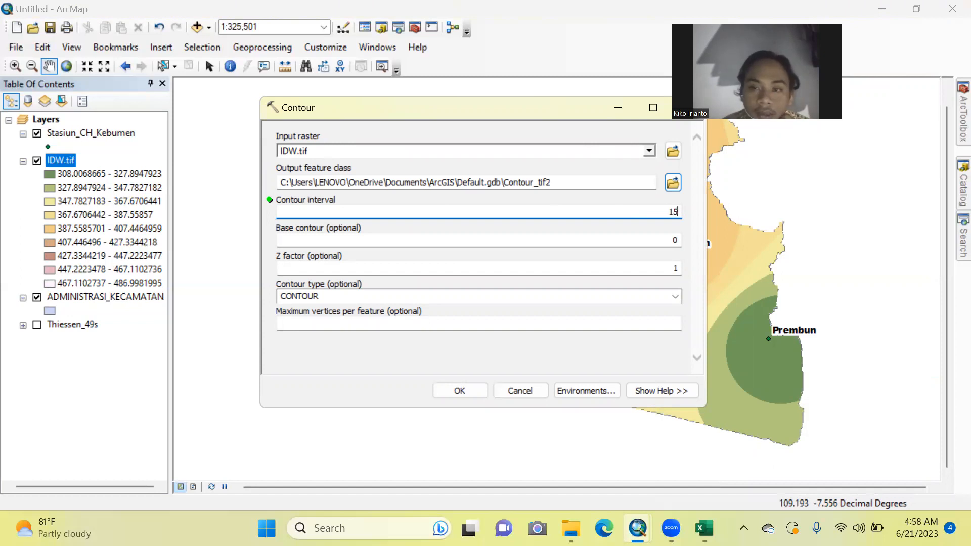
left_click(618, 210)
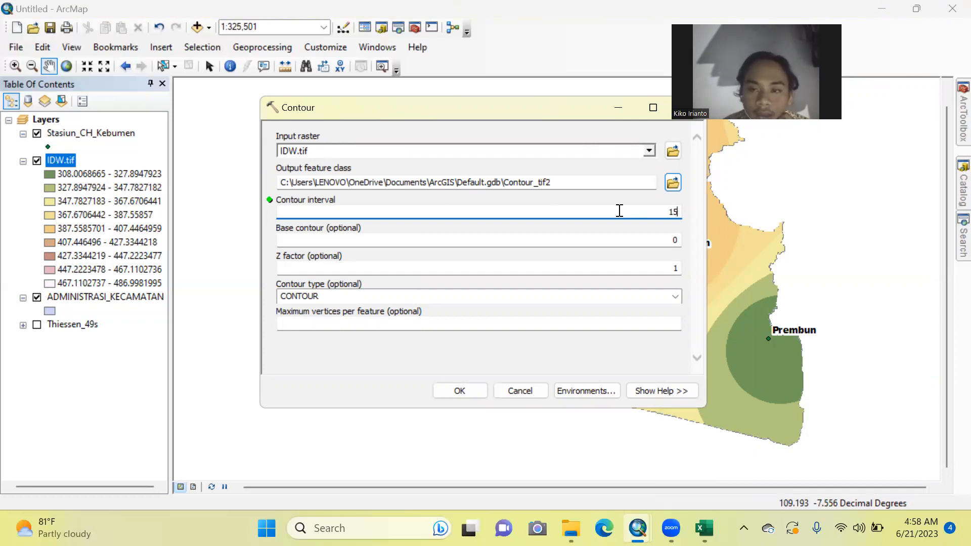
left_click(518, 340)
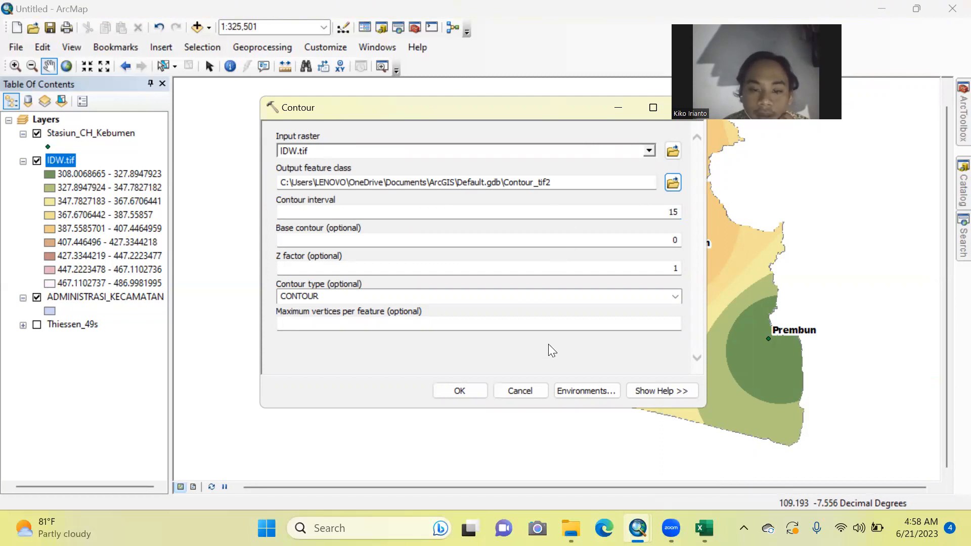
Step: Set the Contour tool's processing extent environment to the same as layer ADMINISTRASI_KECAMATAN
left_click(587, 392)
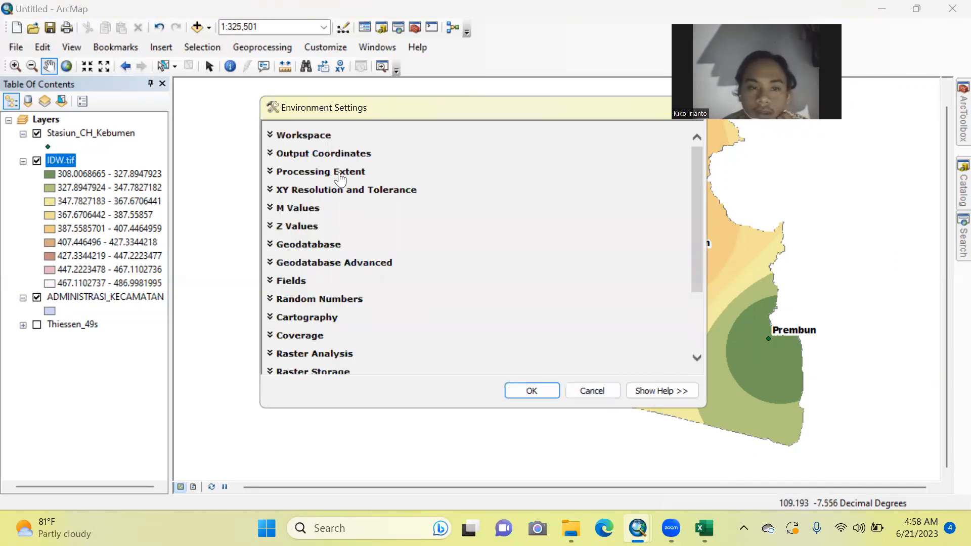
left_click(339, 174)
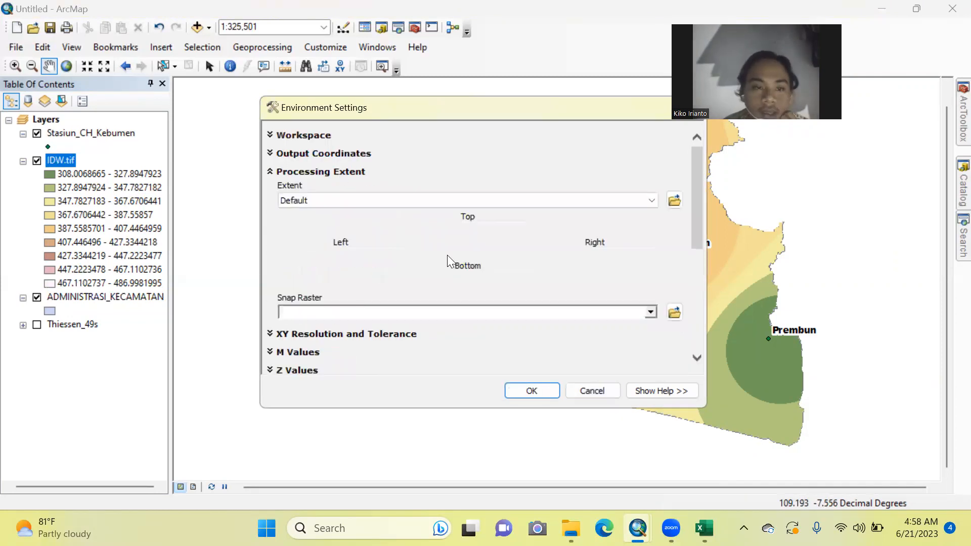
left_click(572, 200)
left_click(421, 283)
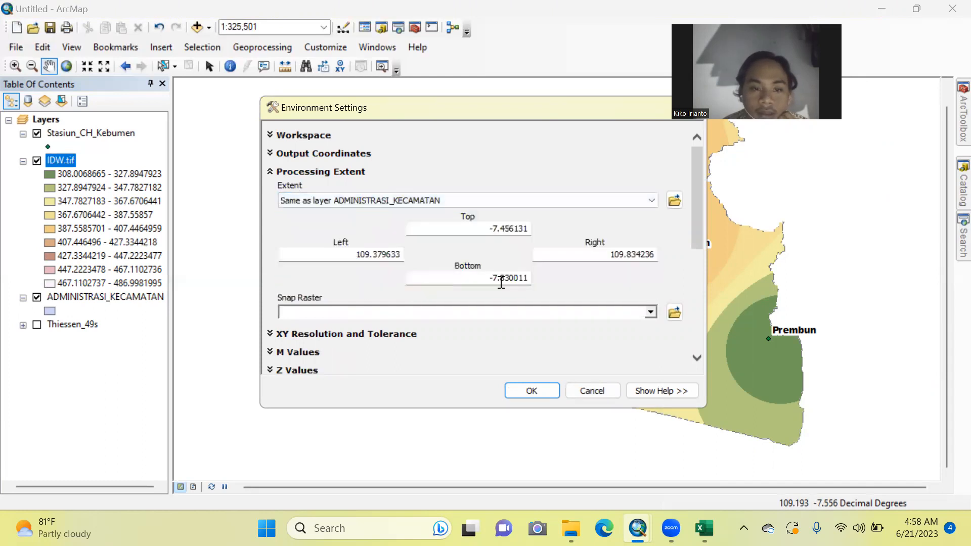
Step: Set the raster analysis mask to ADMINISTRASI_KECAMATAN and apply the environment settings for the contour tool
scroll(564, 278, "down", 1)
scroll(564, 276, "down", 3)
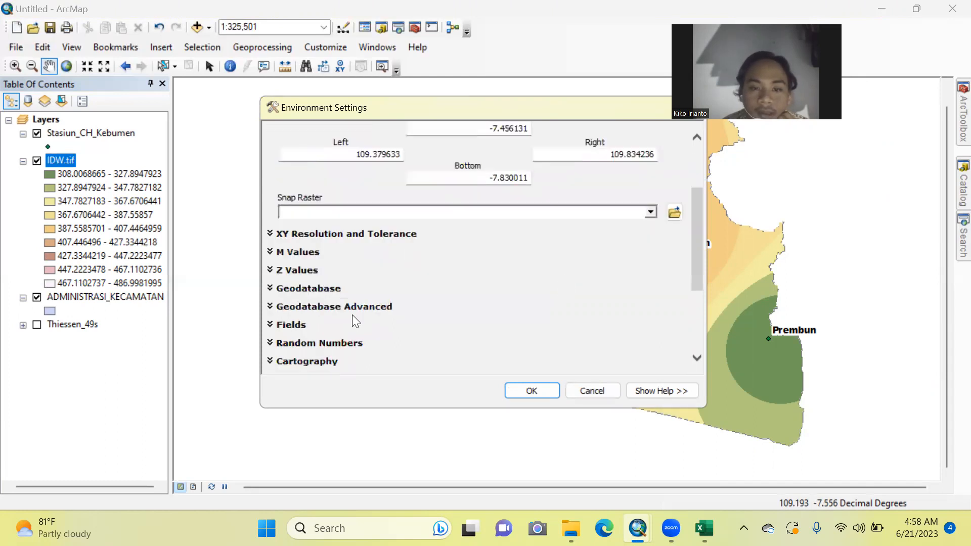
scroll(350, 308, "down", 4)
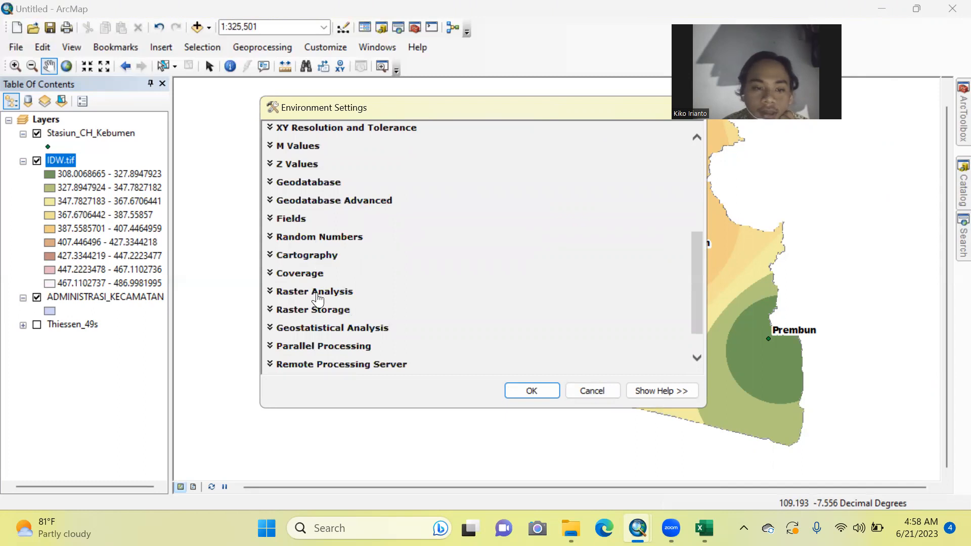
left_click(338, 300)
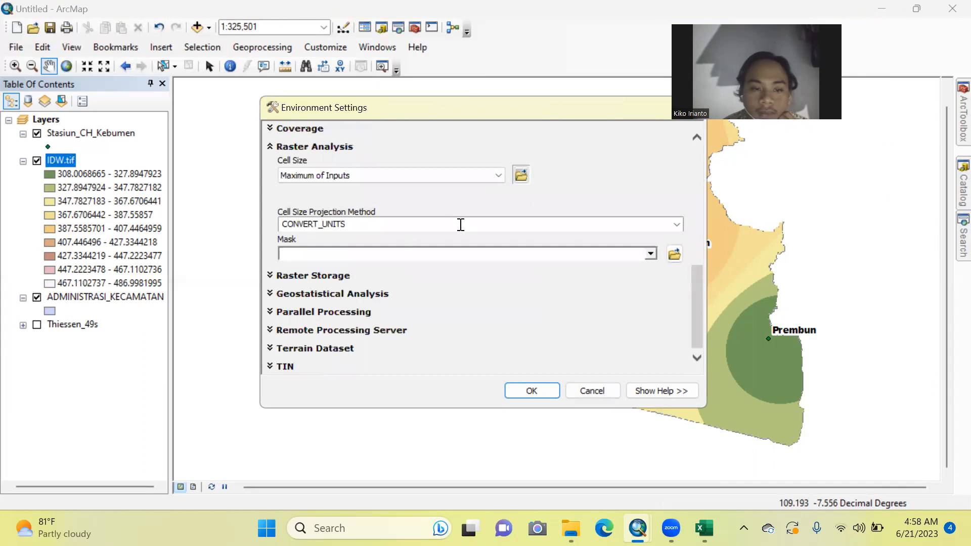
left_click(651, 254)
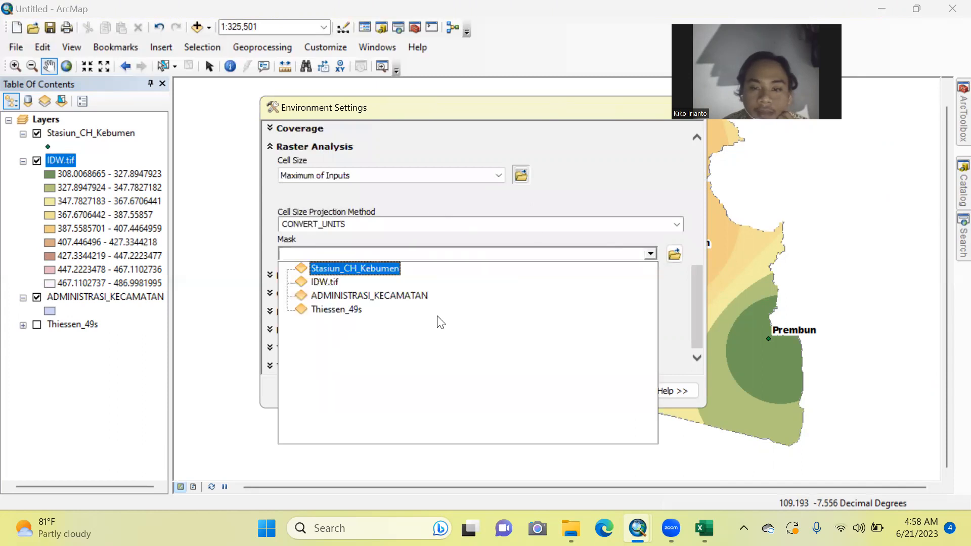
left_click(402, 286)
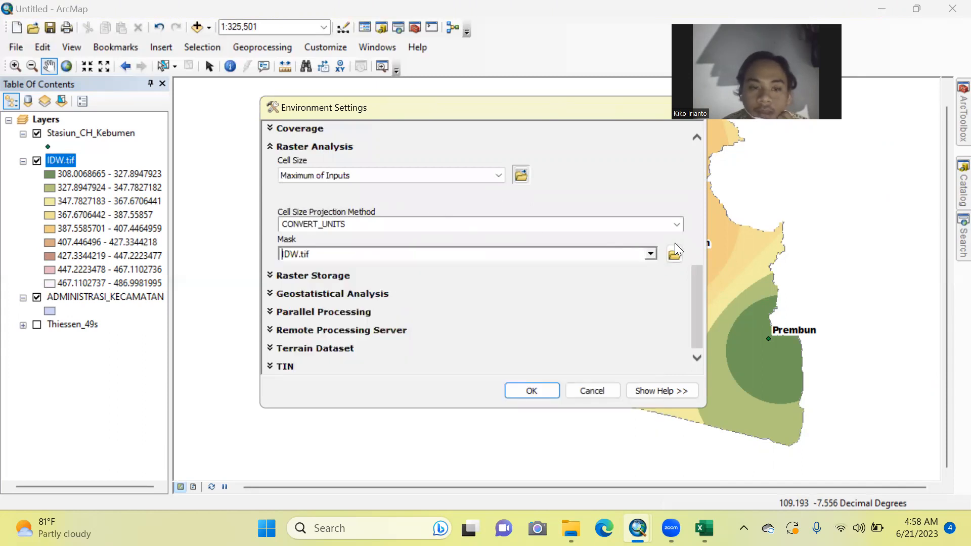
left_click(647, 254)
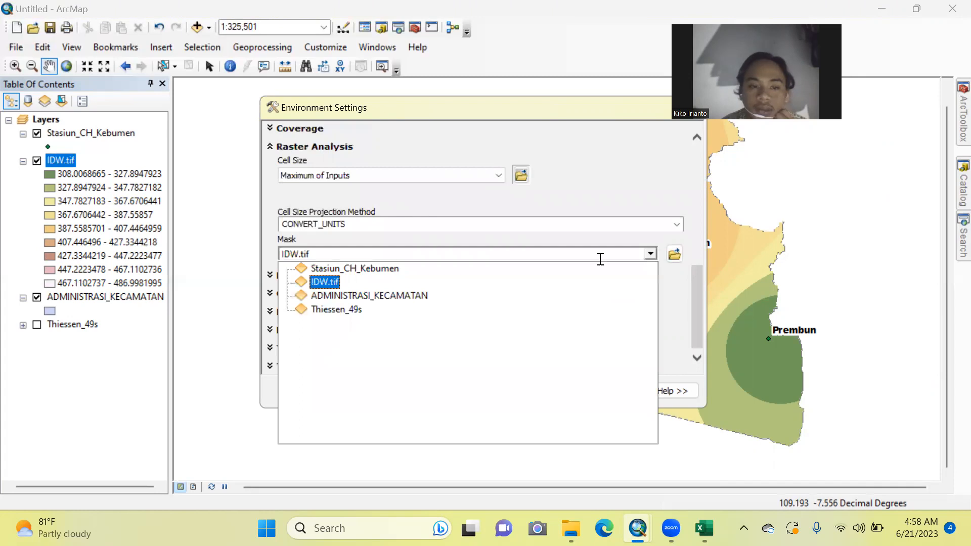
left_click(425, 296)
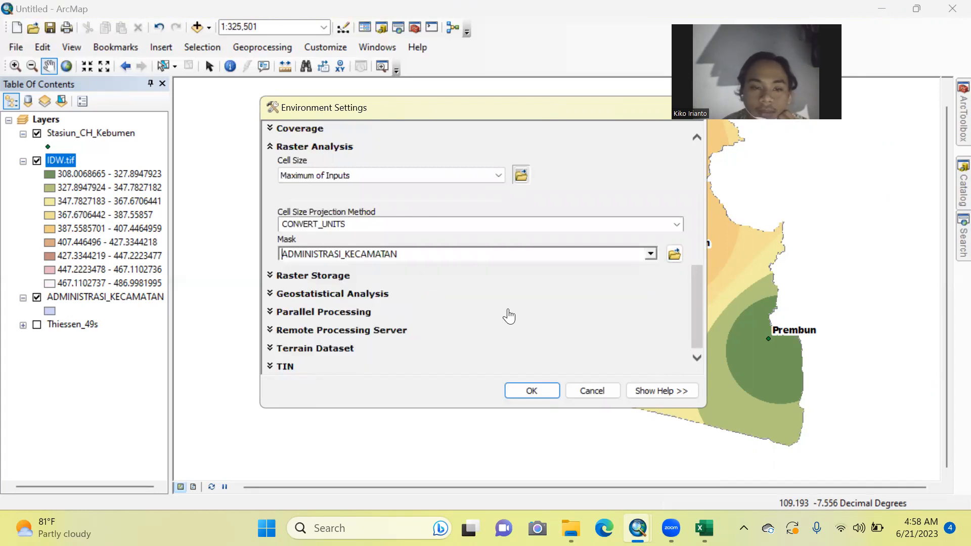
left_click(531, 390)
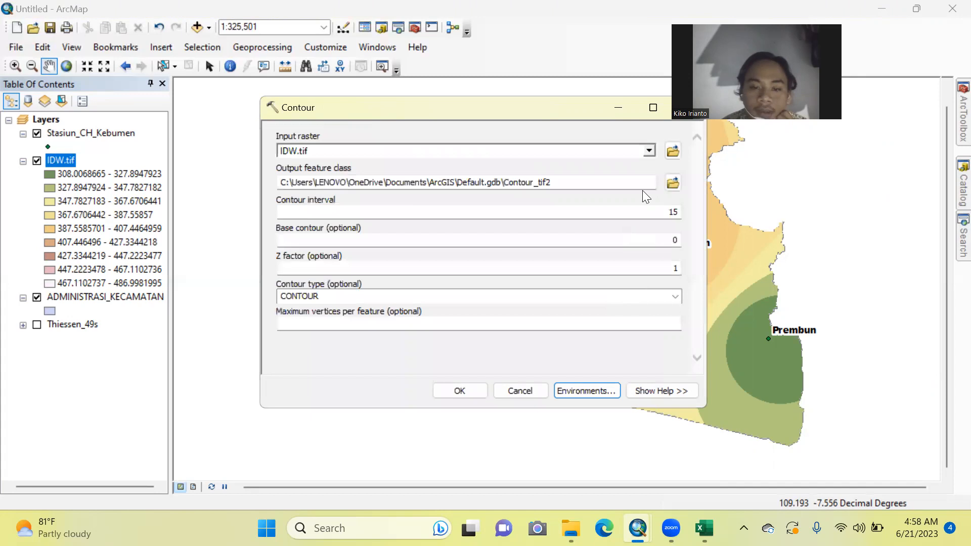
Step: Name the output feature class C_idw in the KIKO folder and run the Contour tool
left_click(674, 183)
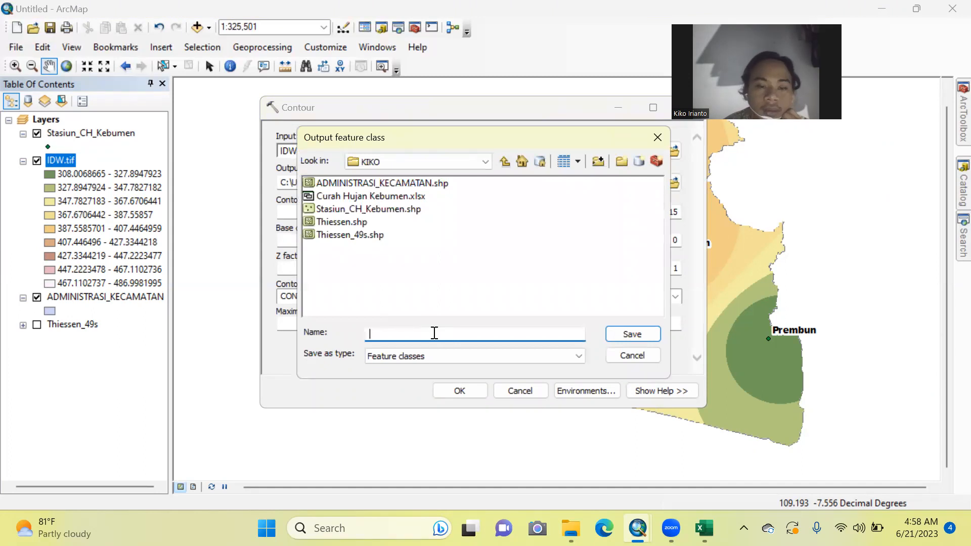
type("C")
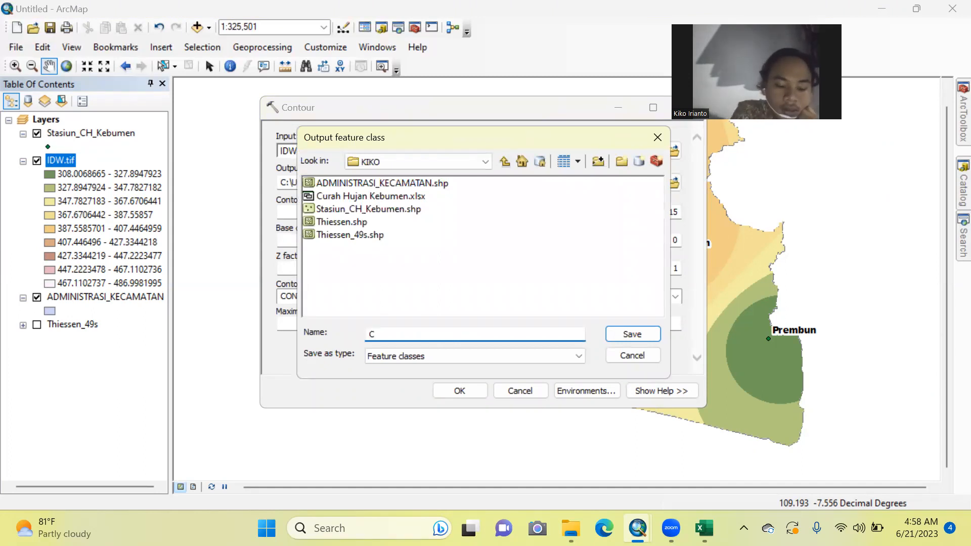
type("_idw")
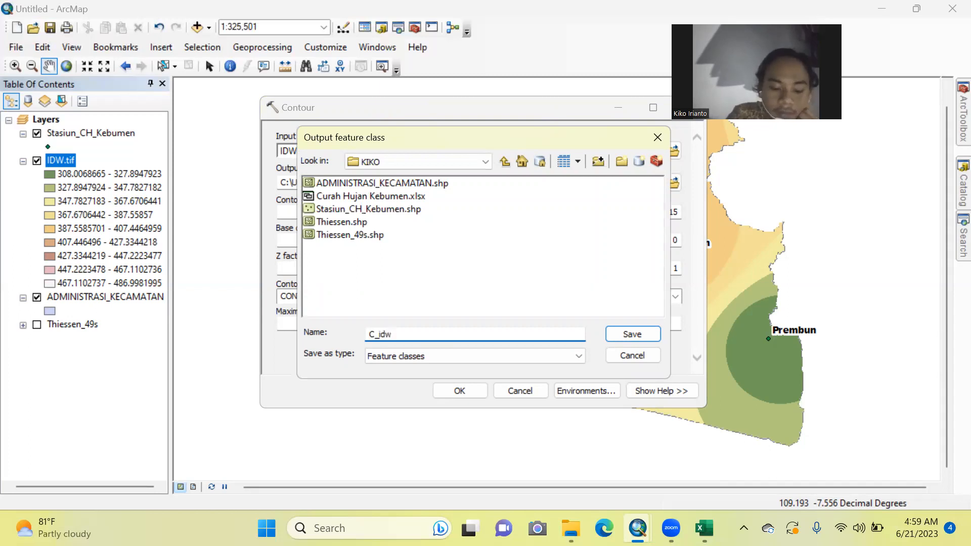
left_click(618, 334)
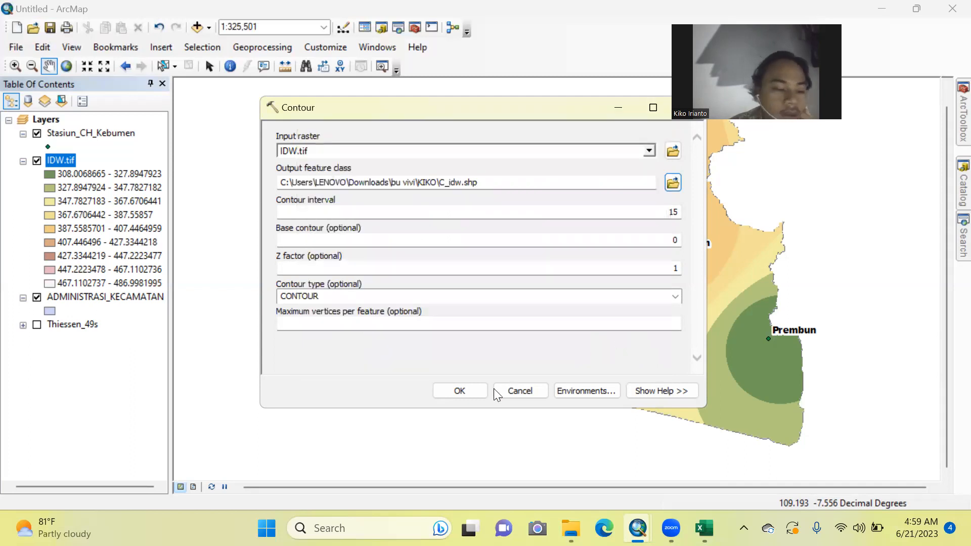
left_click(460, 393)
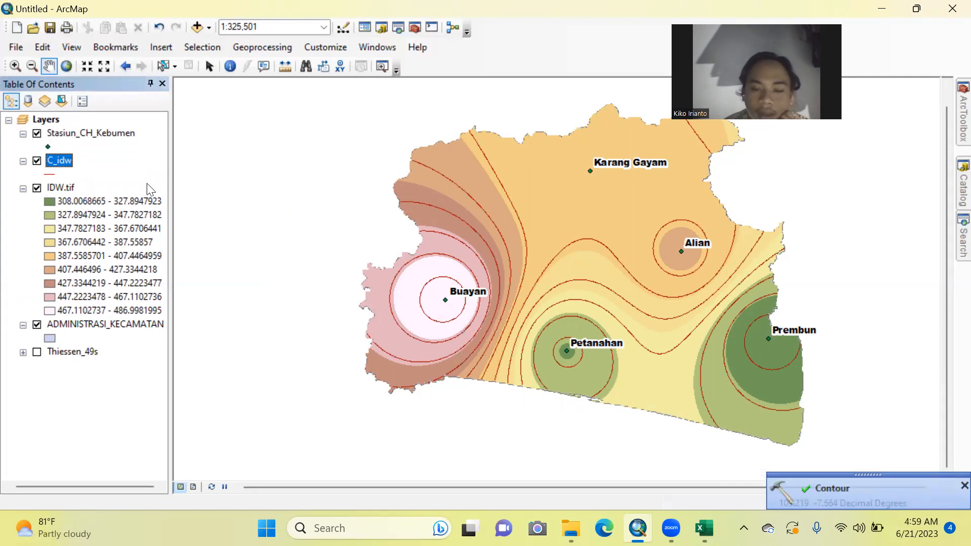
Step: Examine the C_idw attribute table, selecting the first and second contour records, and close the table
right_click(62, 158)
left_click(120, 202)
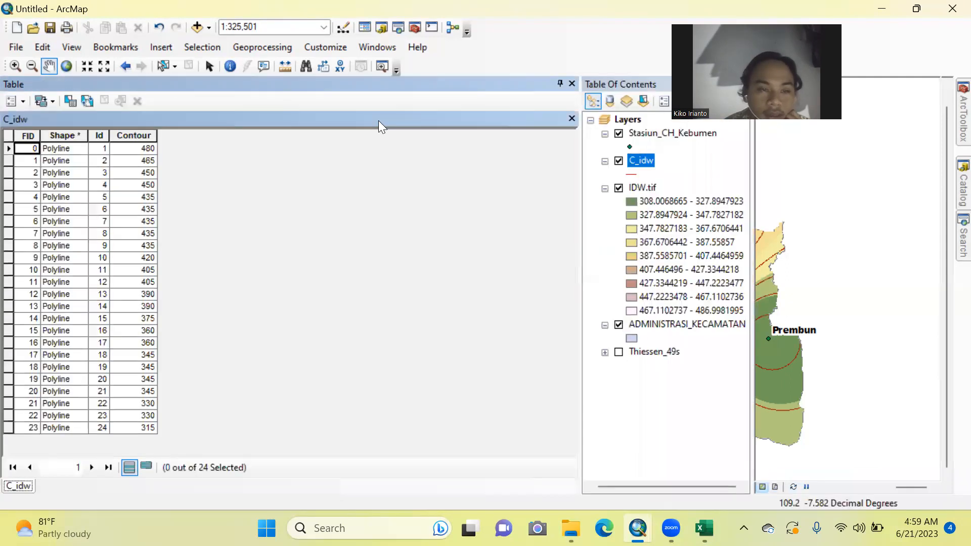
left_click(559, 84)
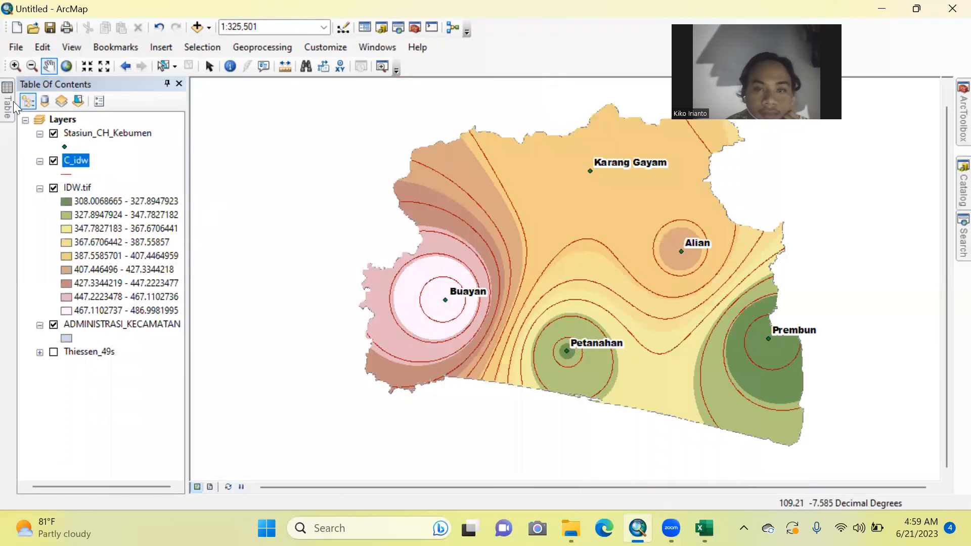
mouse_move(5, 107)
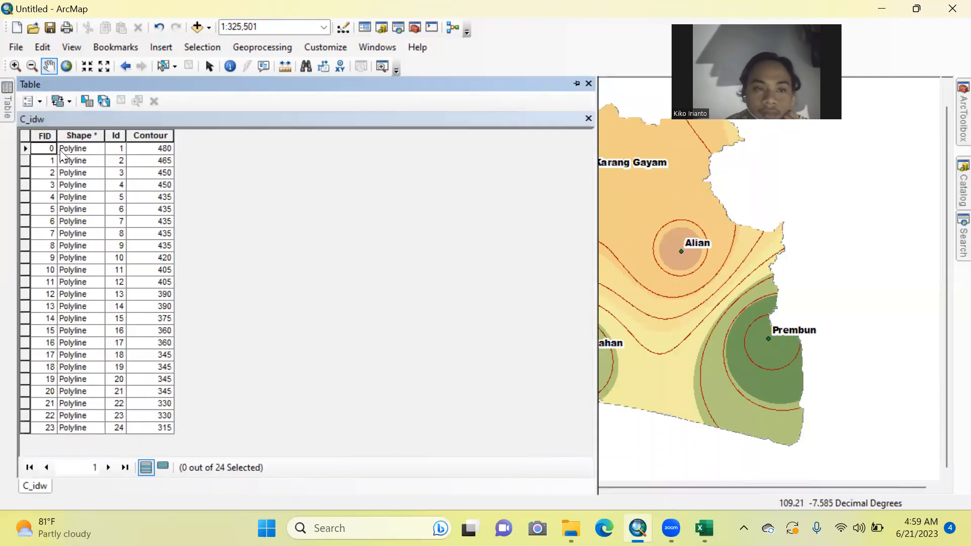
left_click(24, 148)
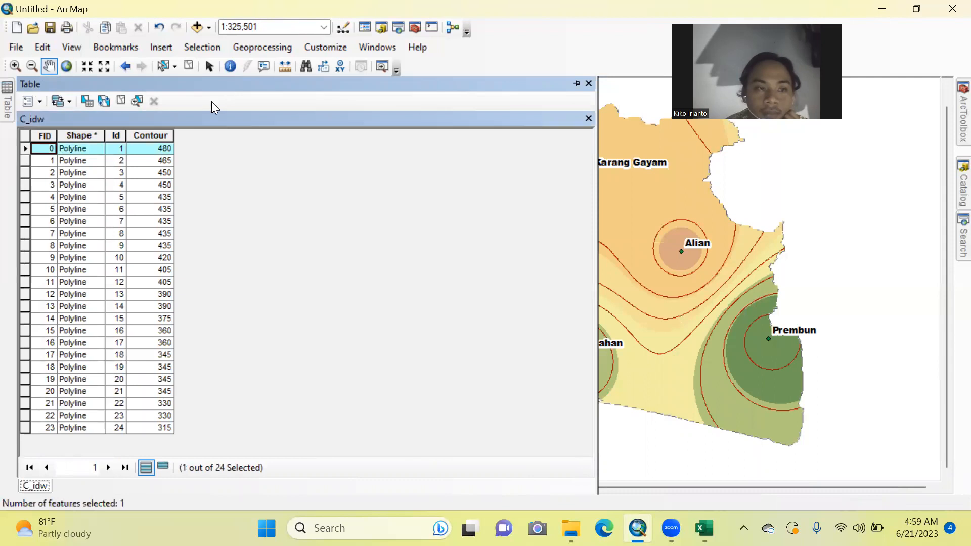
left_click(26, 161)
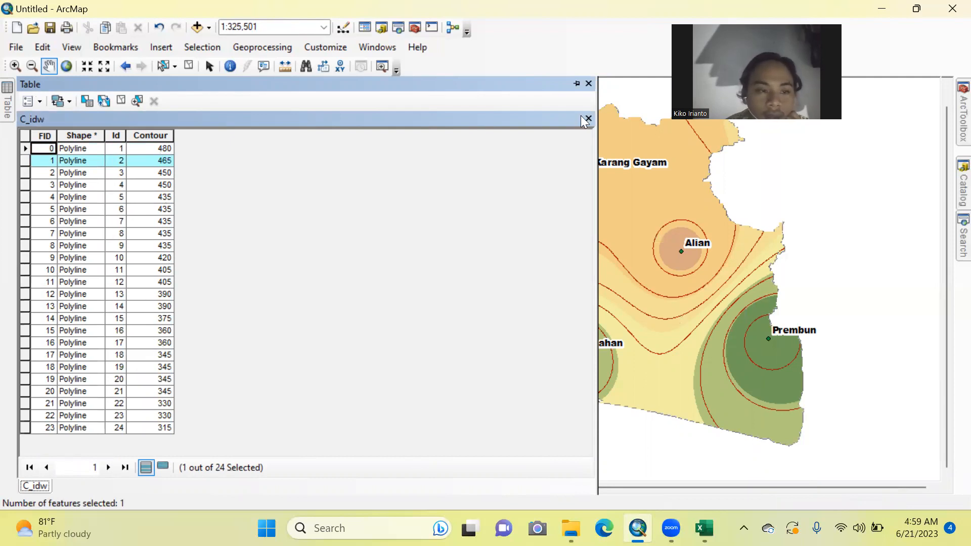
left_click(592, 121)
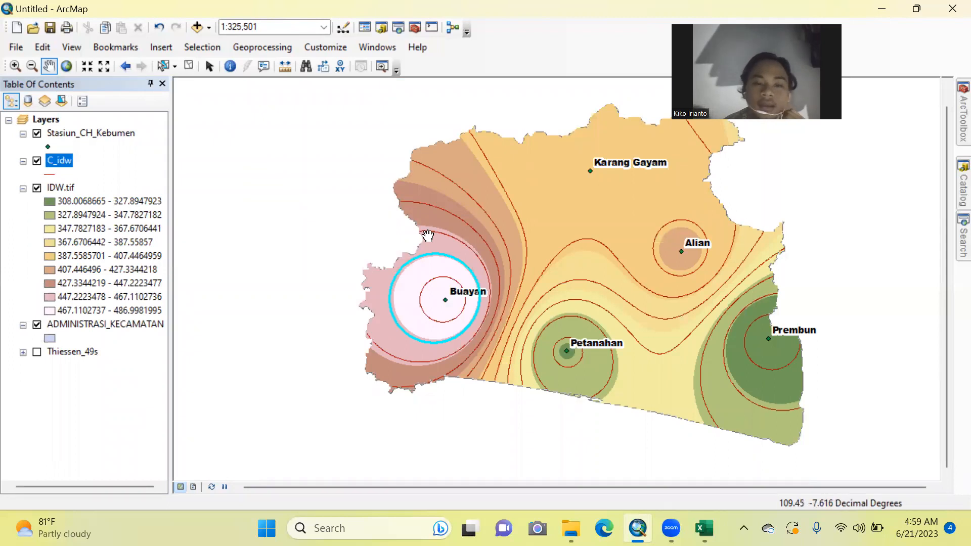
Step: Hide the C_idw and IDW.tif layers and collapse their legends
left_click(38, 162)
left_click(37, 189)
left_click(23, 161)
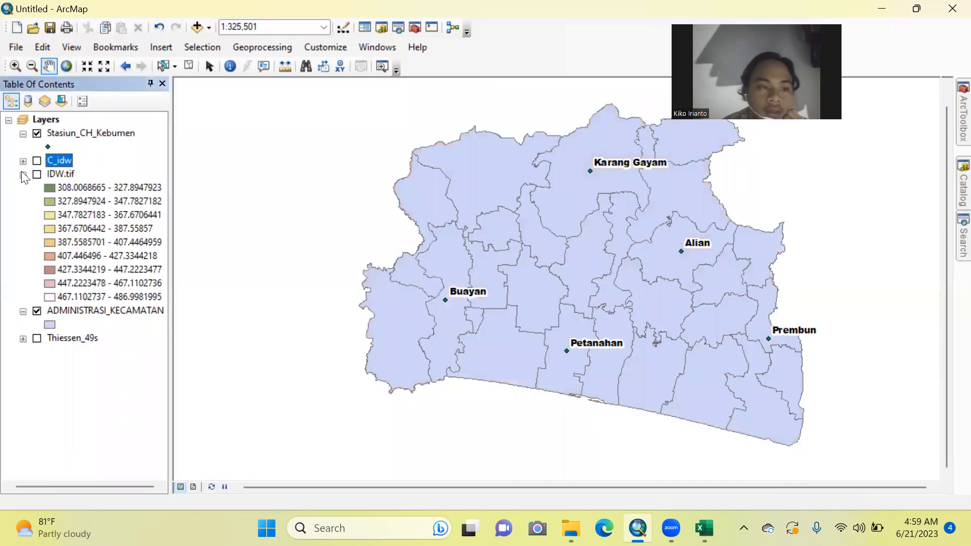
left_click(22, 174)
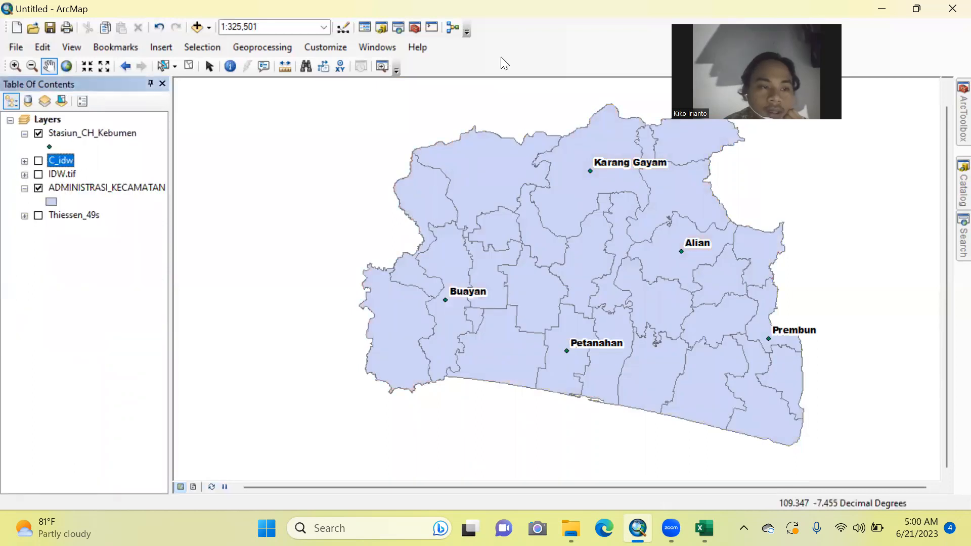
Step: Open the Kriging interpolation tool with Stasiun_CH_Kebumen as the input points and Curah_Huja as the Z value field
left_click(958, 117)
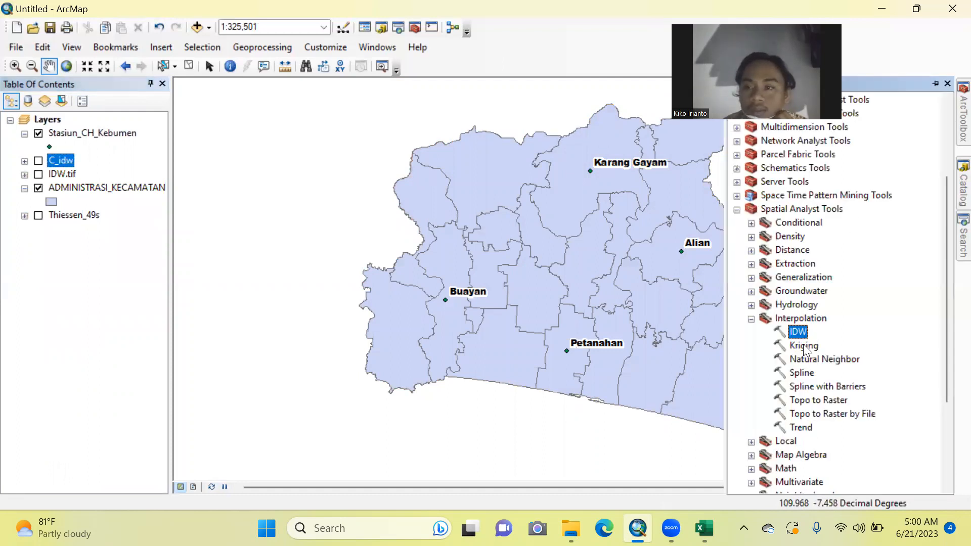
left_click(803, 345)
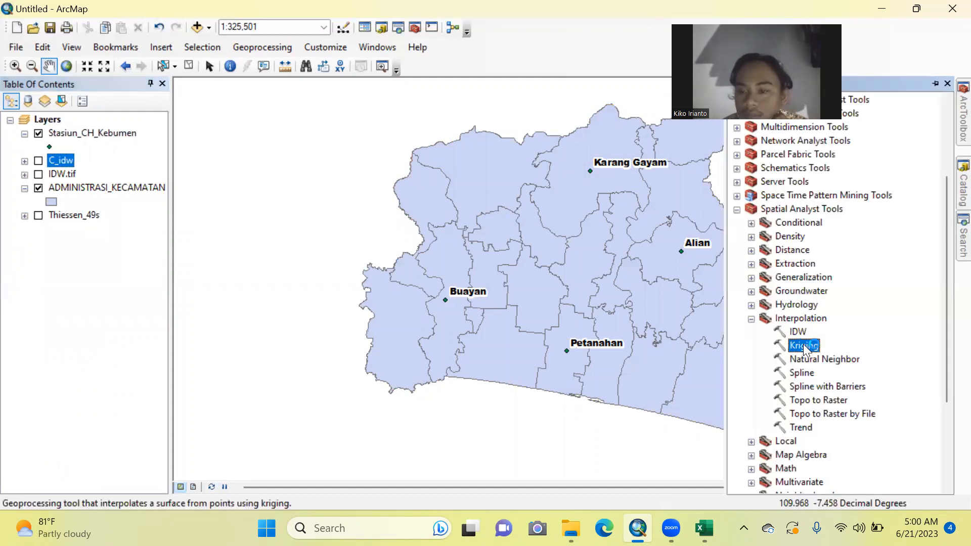
double_click(804, 346)
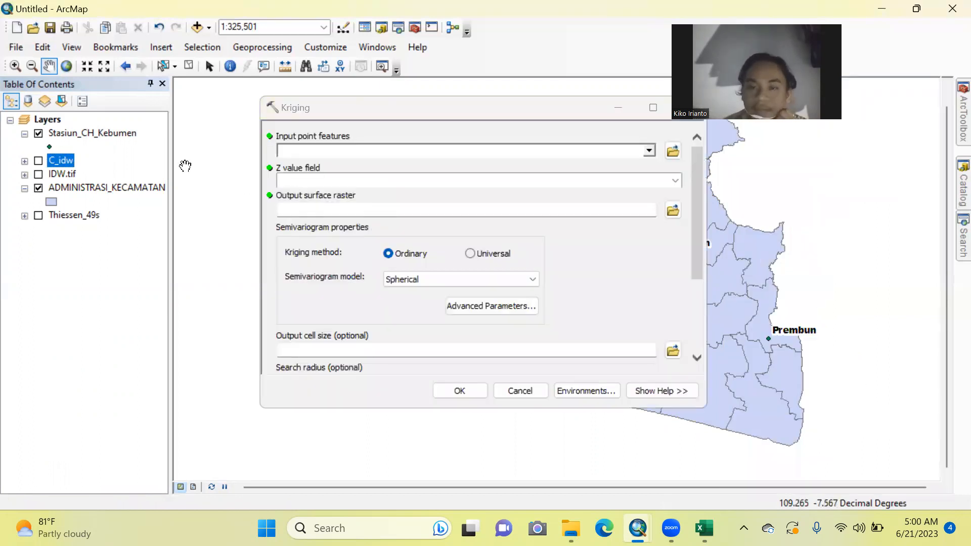
left_click_drag(116, 137, 301, 152)
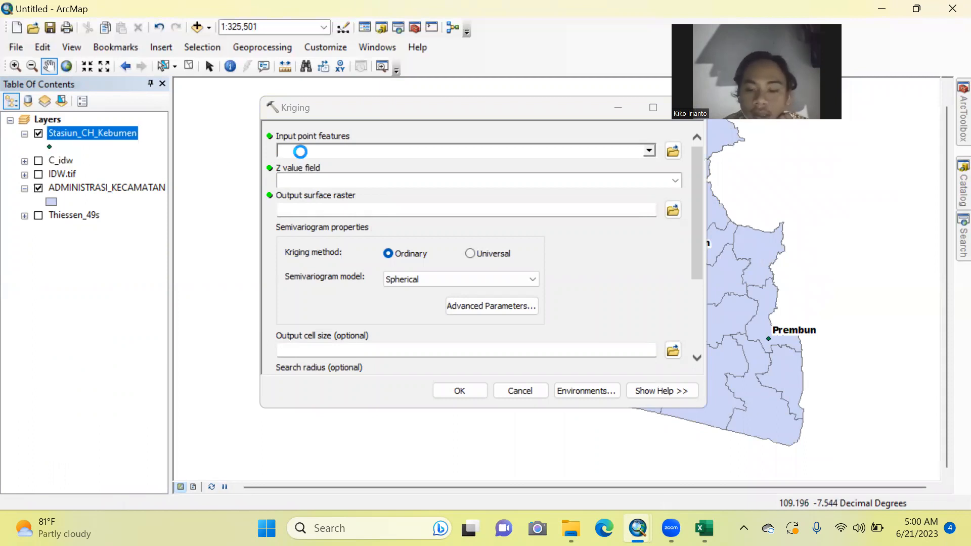
left_click(675, 180)
left_click(507, 234)
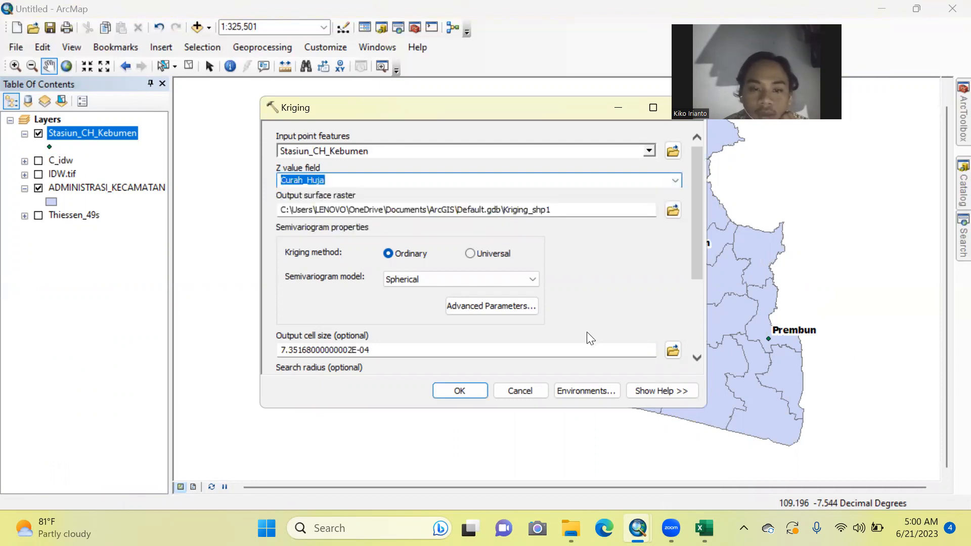
Step: Set the Kriging output surface raster to Kringin.tif in the KIKO folder
left_click(673, 211)
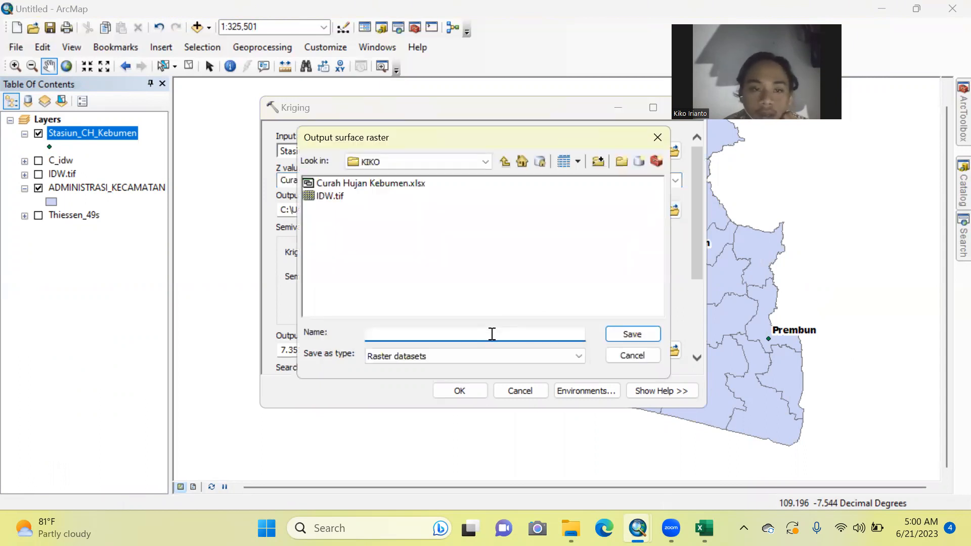
type("Kr")
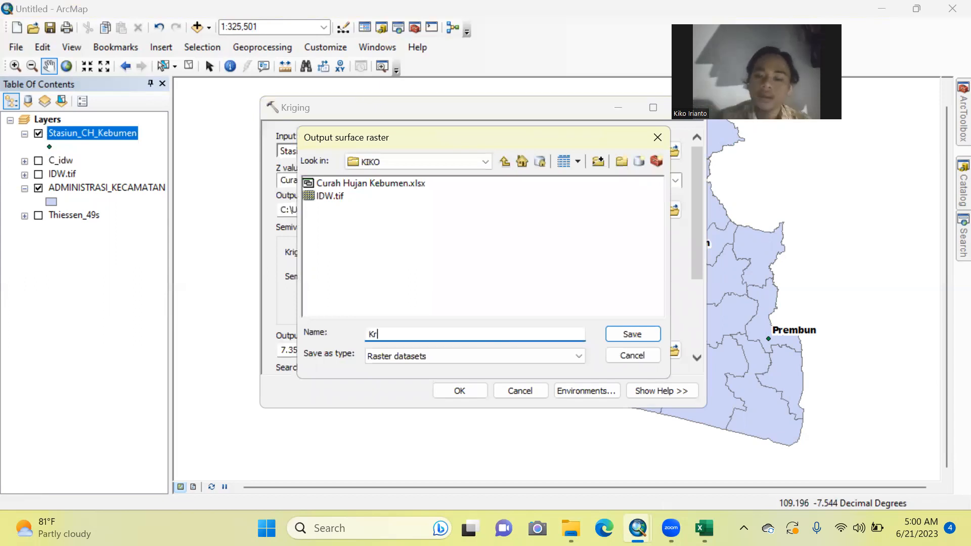
type("ingin")
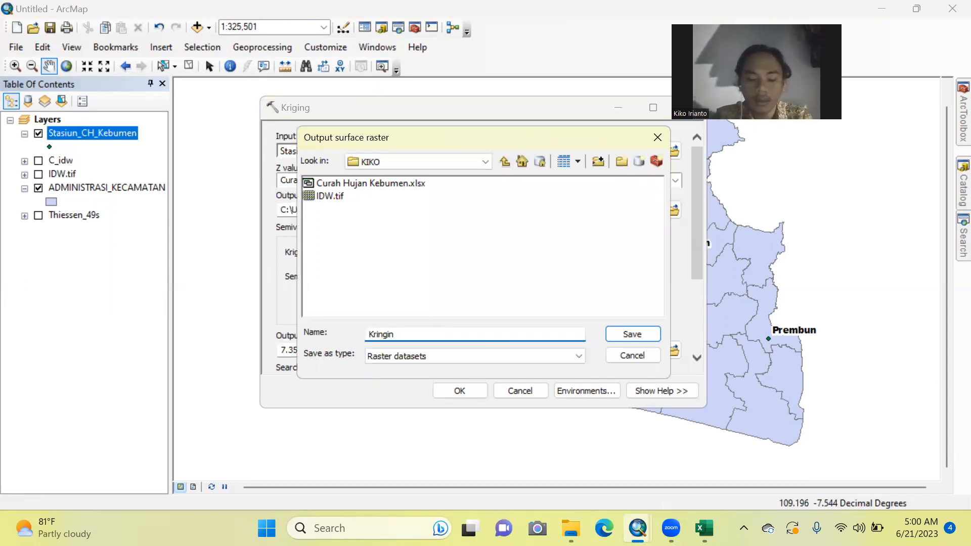
type(".tif")
left_click(641, 334)
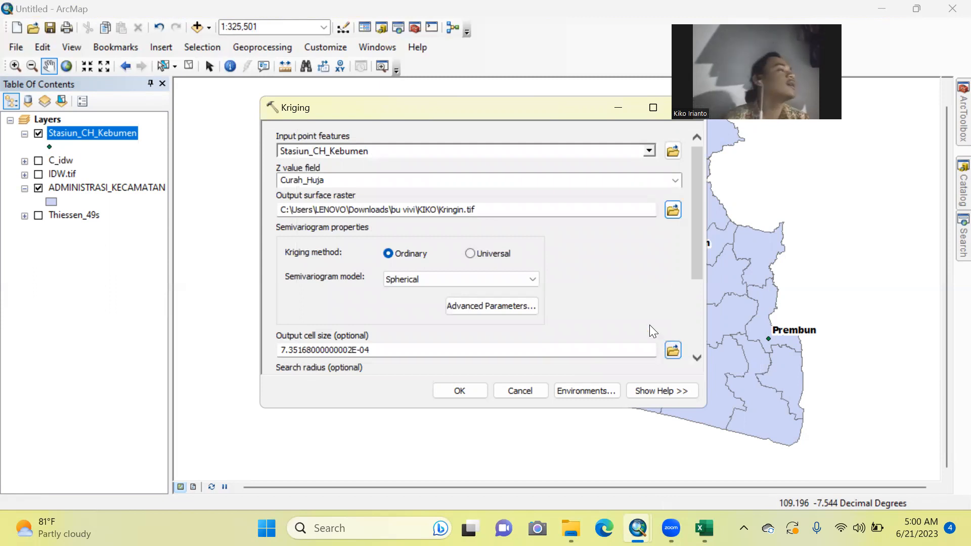
Step: Set the Kriging tool's processing extent to Same as layer ADMINISTRASI_KECAMATAN in the environment settings
left_click(585, 395)
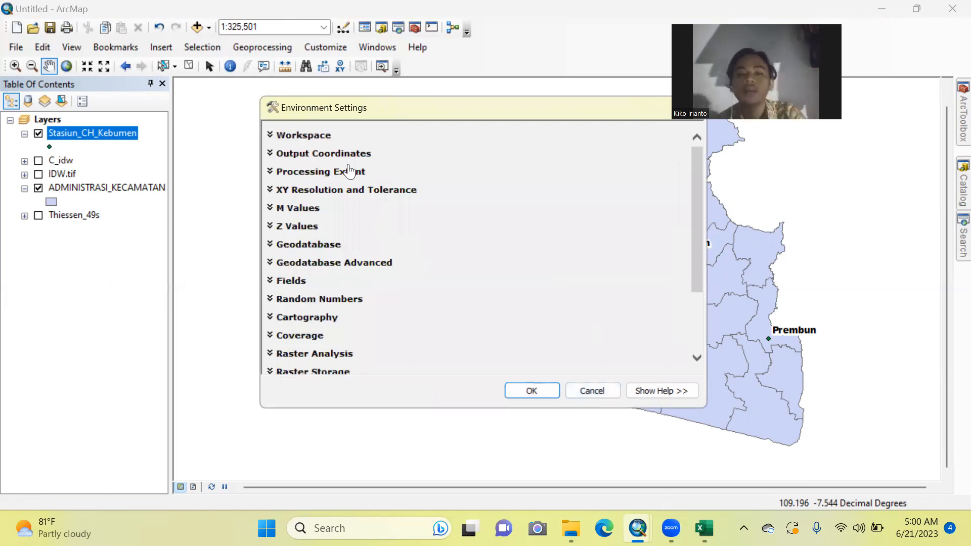
left_click(348, 173)
left_click(497, 202)
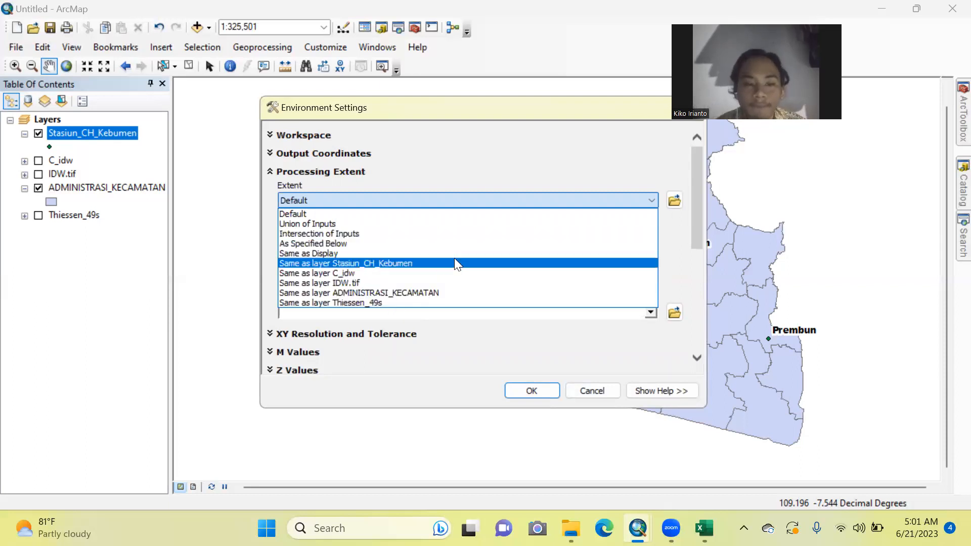
left_click(396, 293)
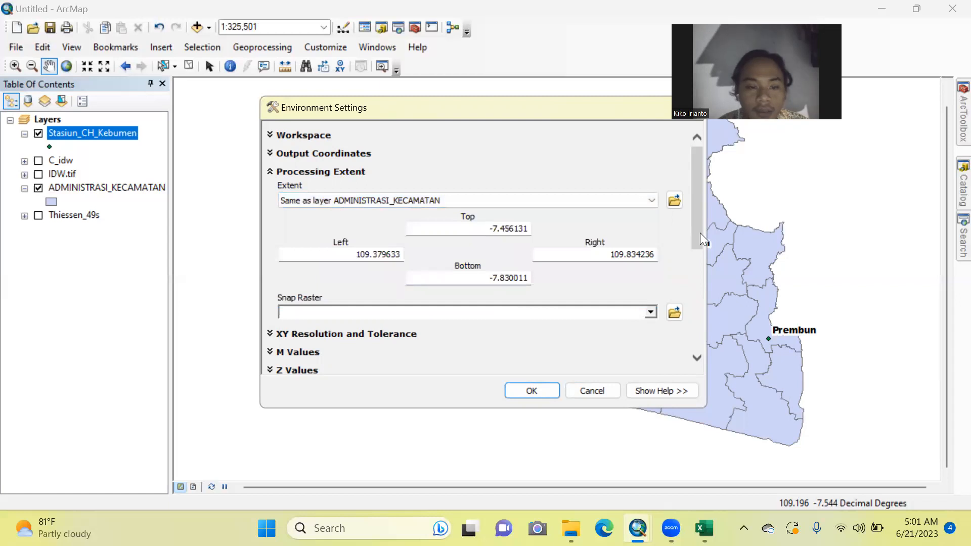
Step: Set the raster analysis mask to ADMINISTRASI_KECAMATAN, apply the environment settings and run the Kriging tool
left_click_drag(700, 232, 694, 308)
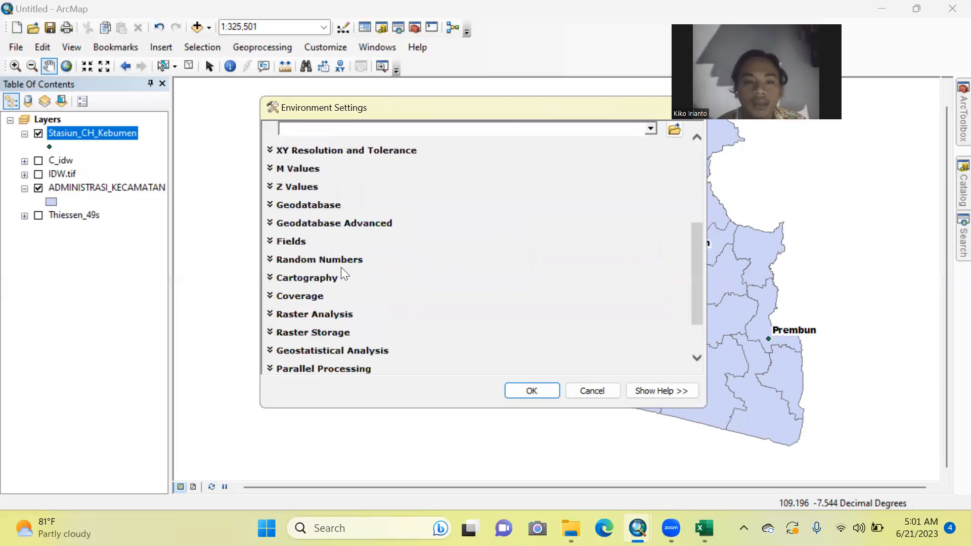
left_click(339, 314)
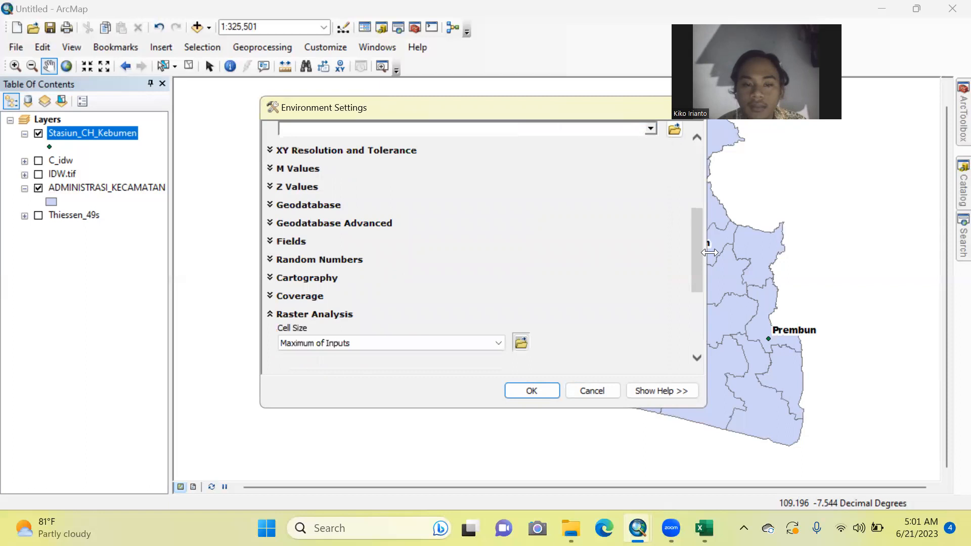
left_click_drag(699, 258, 677, 327)
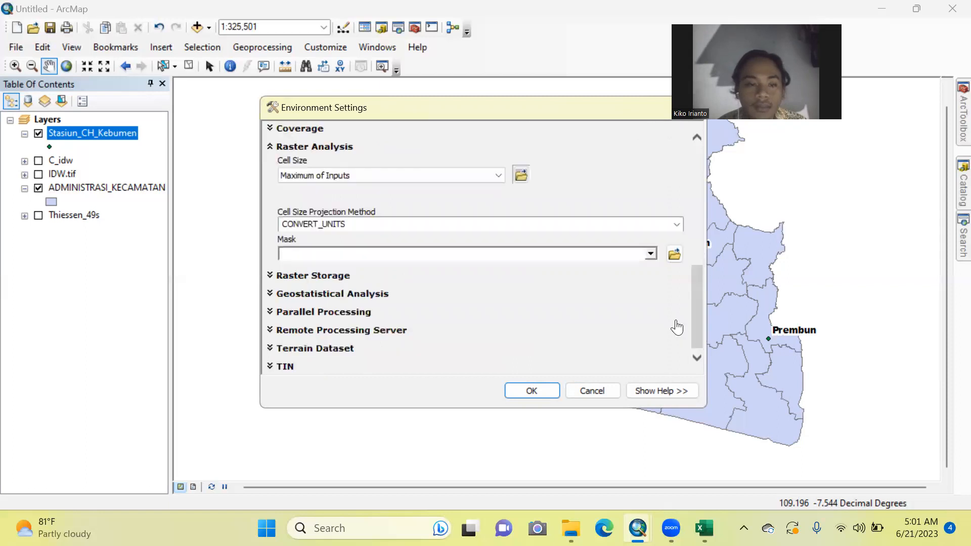
left_click(651, 253)
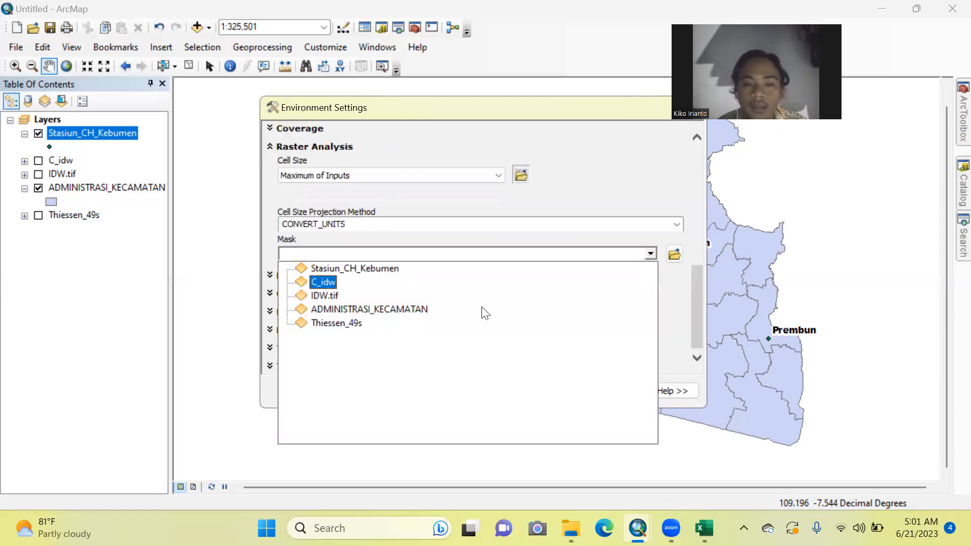
left_click(410, 309)
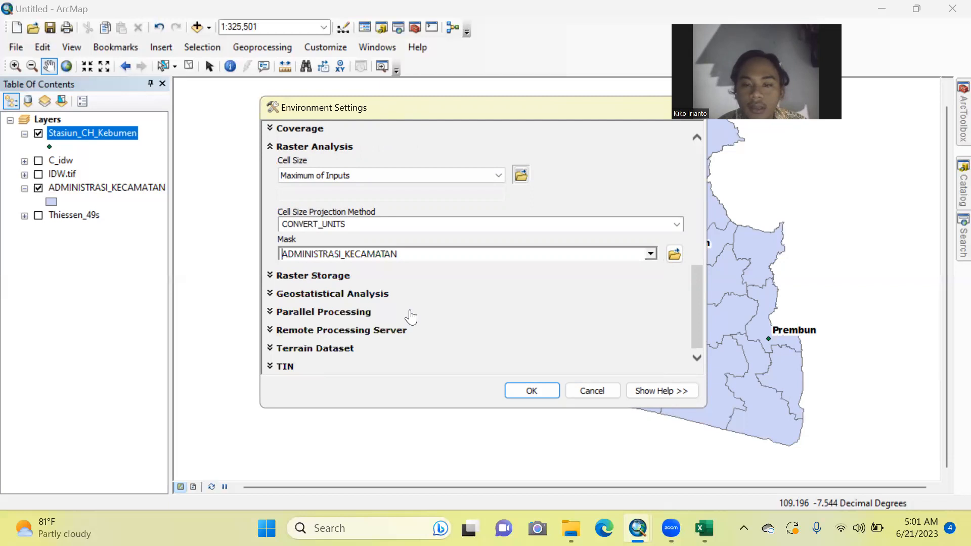
left_click(526, 389)
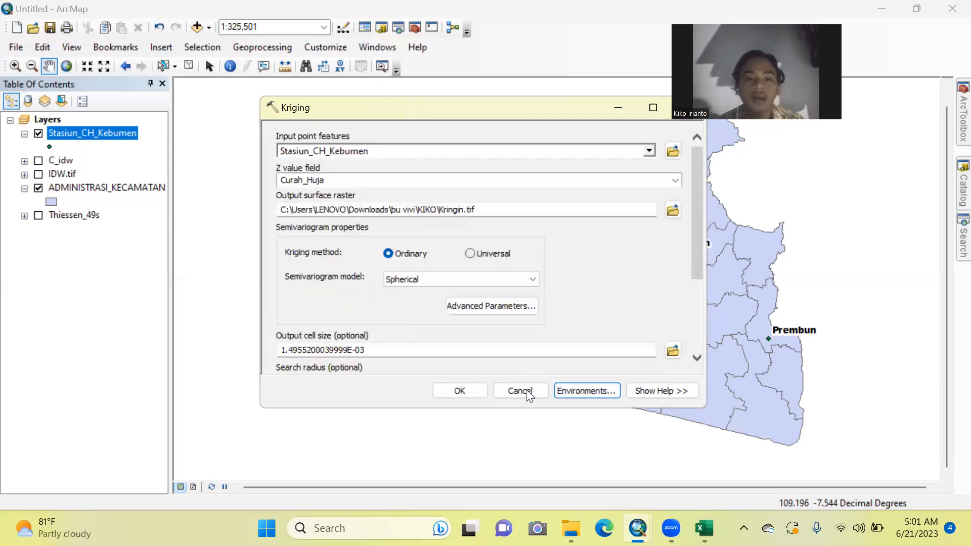
left_click(460, 386)
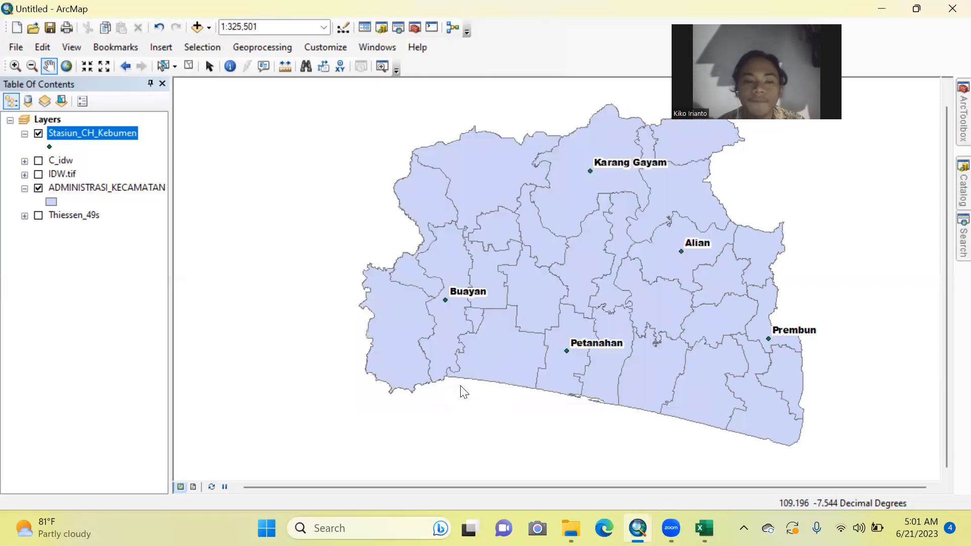
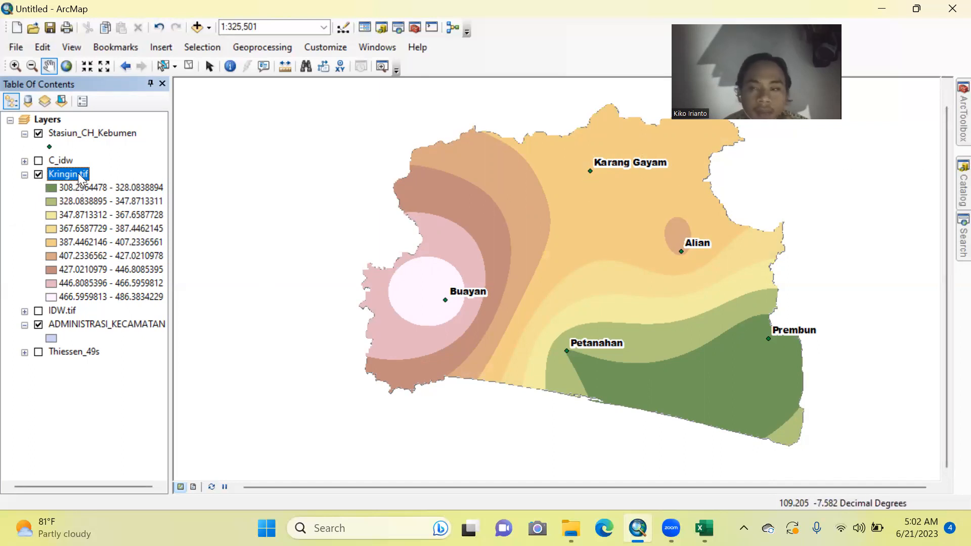
Step: Open the Spatial Analyst Contour tool with Kringin.tif as the input raster and set the contour interval to 20
left_click(949, 135)
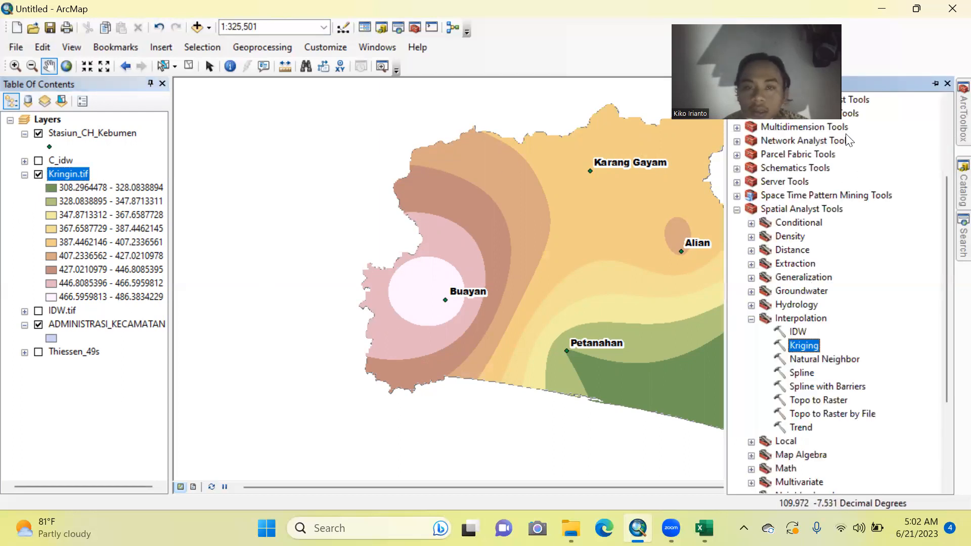
left_click(398, 28)
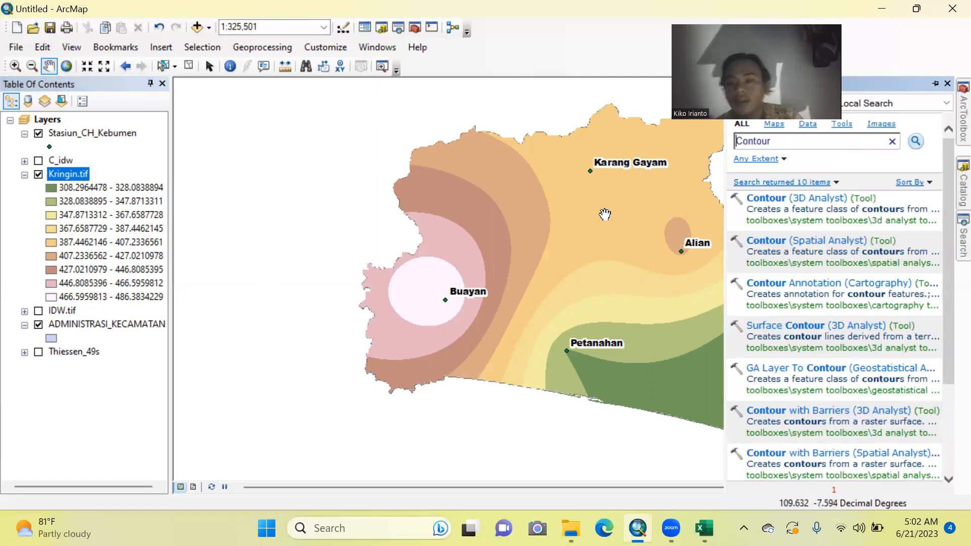
left_click(804, 241)
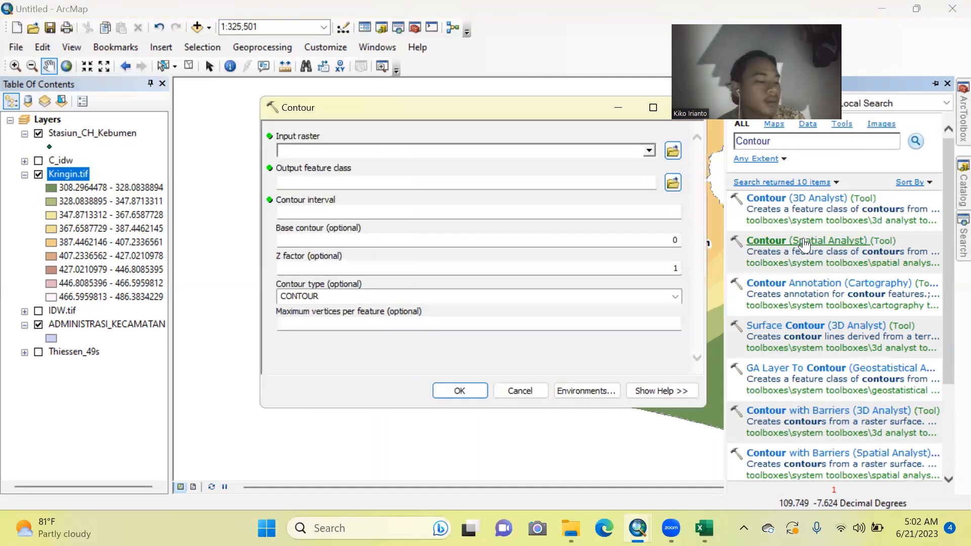
left_click(804, 242)
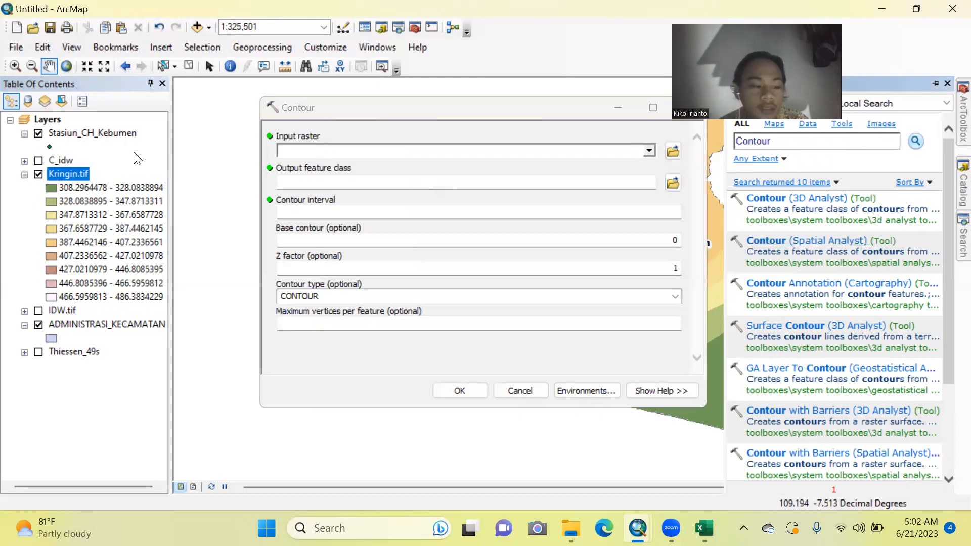
left_click_drag(78, 175, 310, 150)
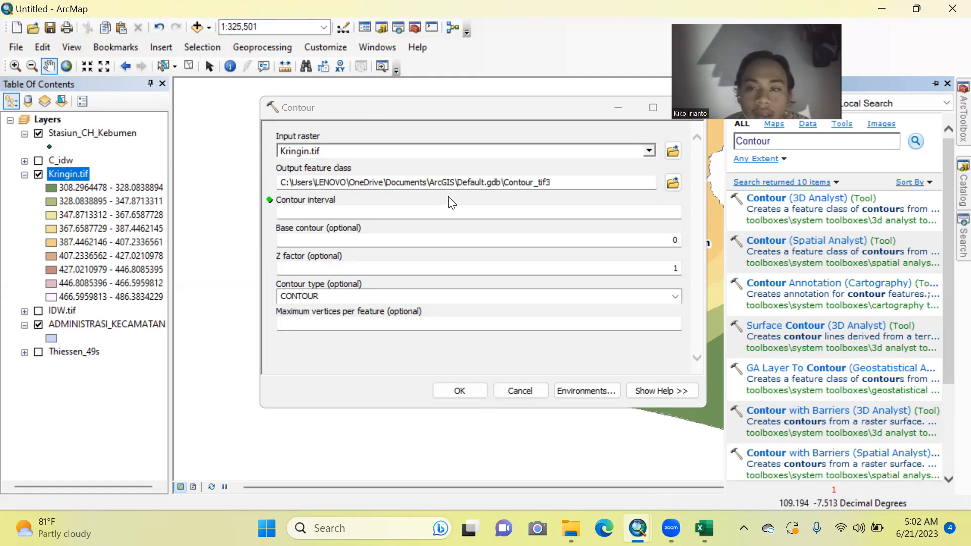
left_click(452, 208)
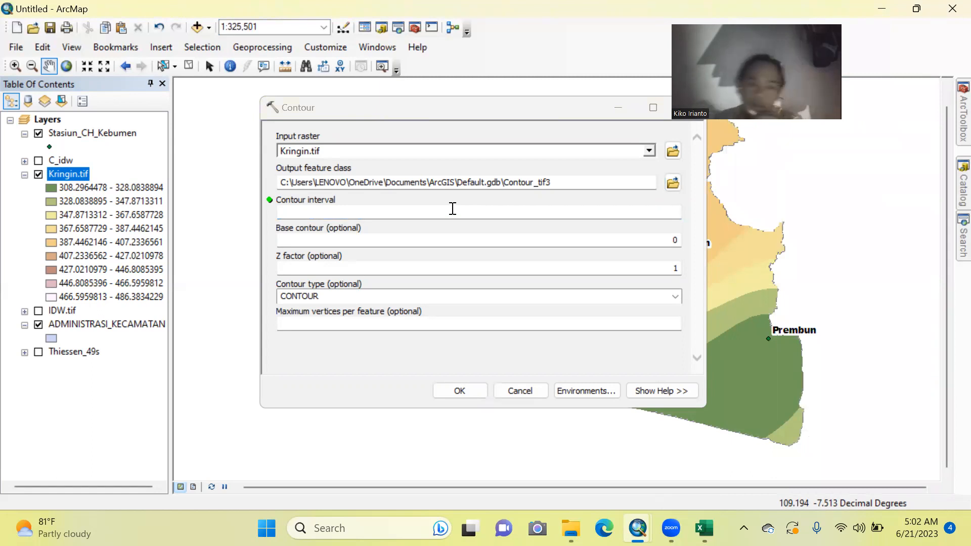
left_click(455, 210)
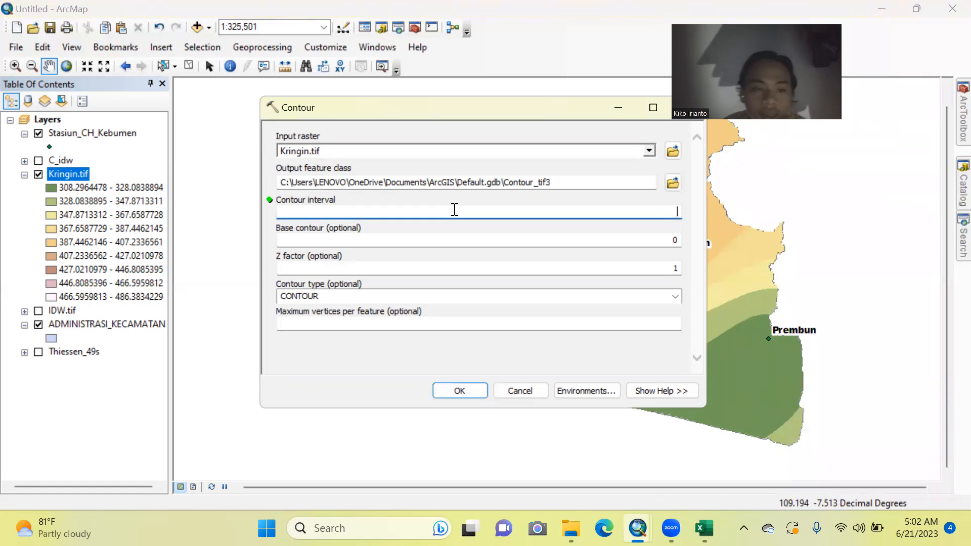
type("20")
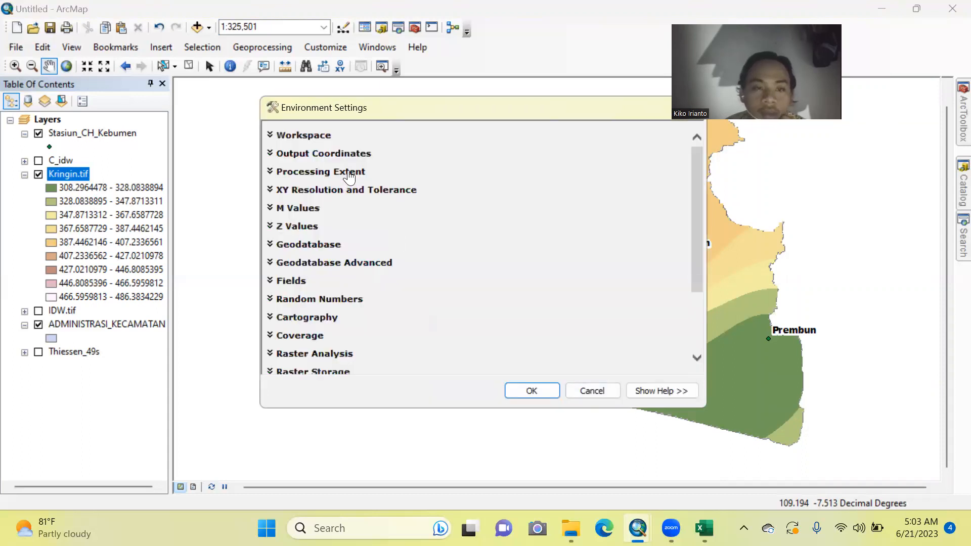
Step: Set the Contour tool's processing extent to Same as layer ADMINISTRASI_KECAMATAN in the environment settings
left_click(349, 174)
left_click(508, 203)
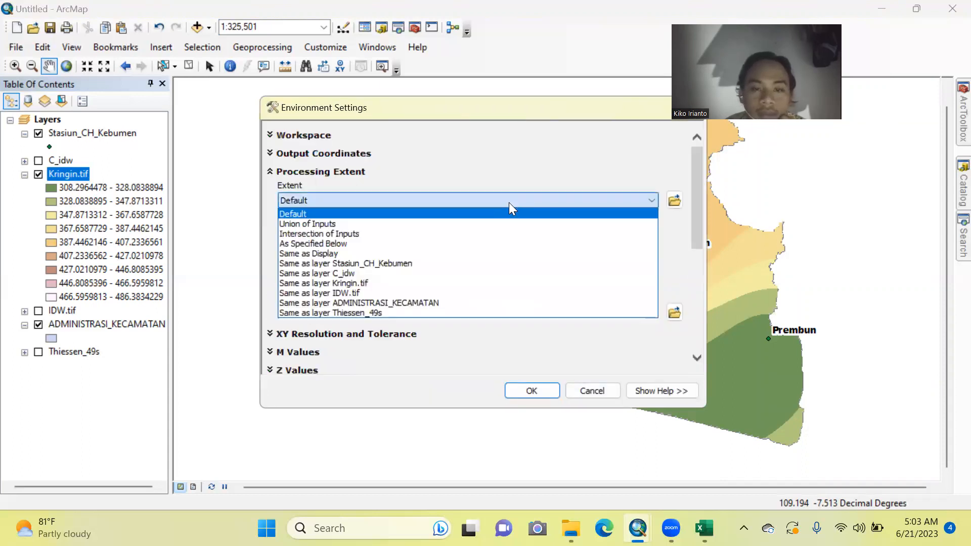
left_click(397, 302)
Step: Set the Contour tool's raster analysis mask to ADMINISTRASI_KECAMATAN and apply the environment settings
scroll(430, 285, "down", 5)
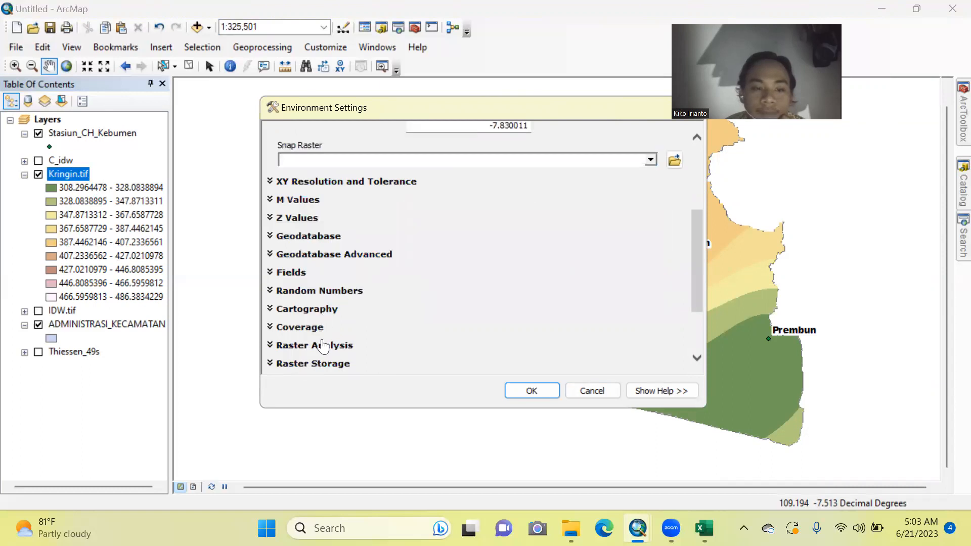
left_click(324, 346)
scroll(510, 314, "down", 3)
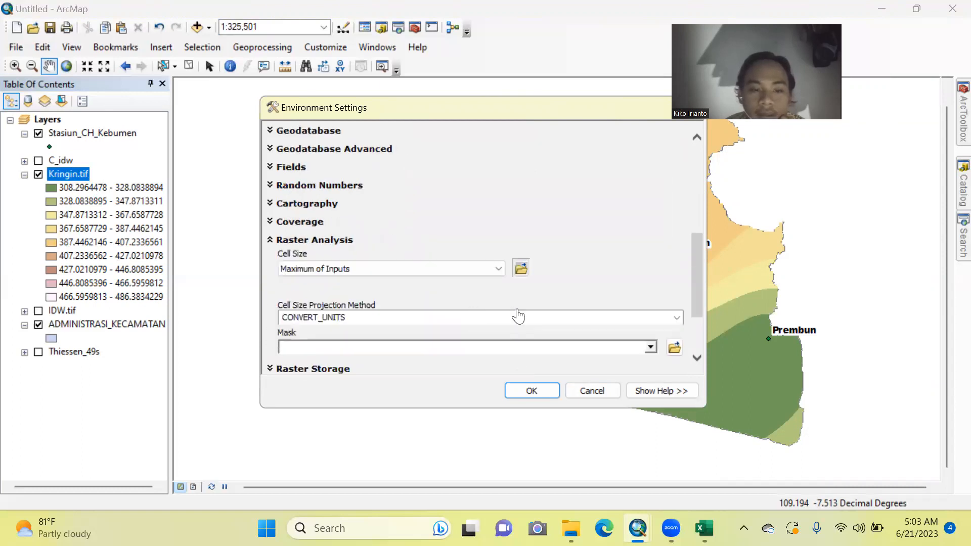
scroll(518, 316, "down", 3)
left_click(649, 252)
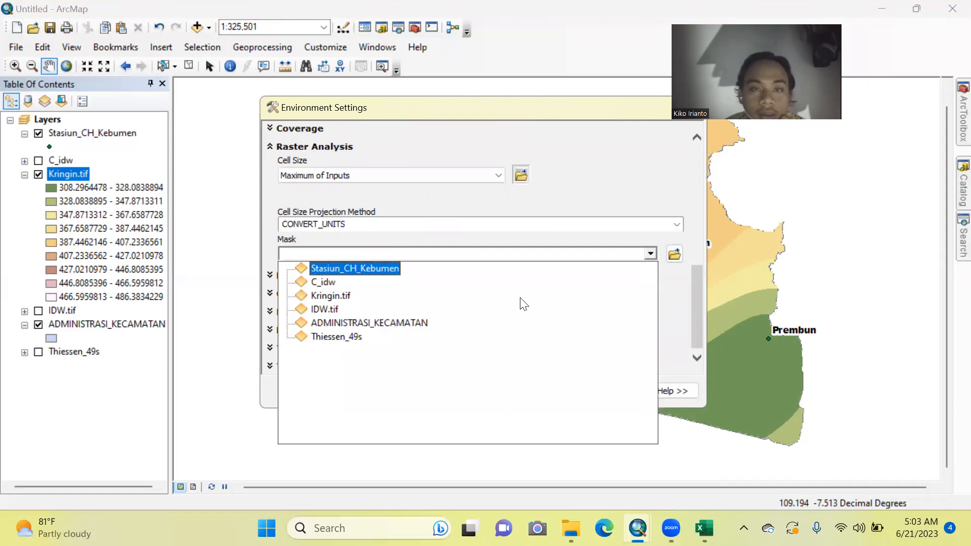
left_click(433, 322)
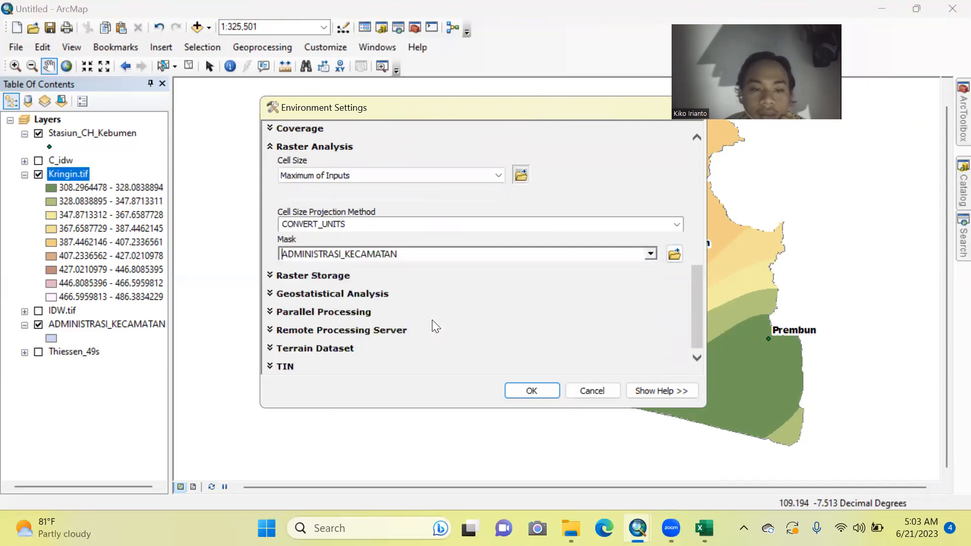
left_click(541, 389)
Step: Save the contour output as C_Kringin in the folder with the other rainfall files and run the Contour tool
left_click(599, 181)
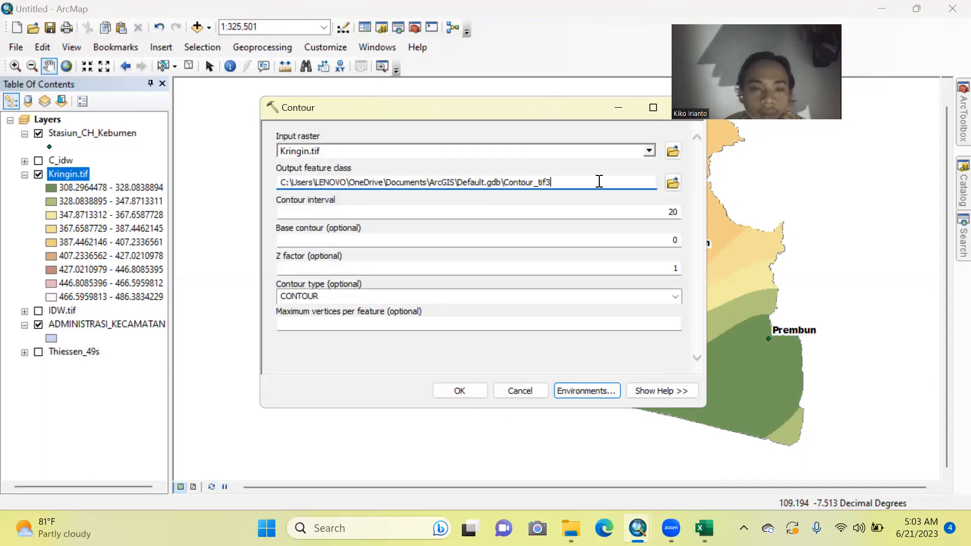
left_click(672, 182)
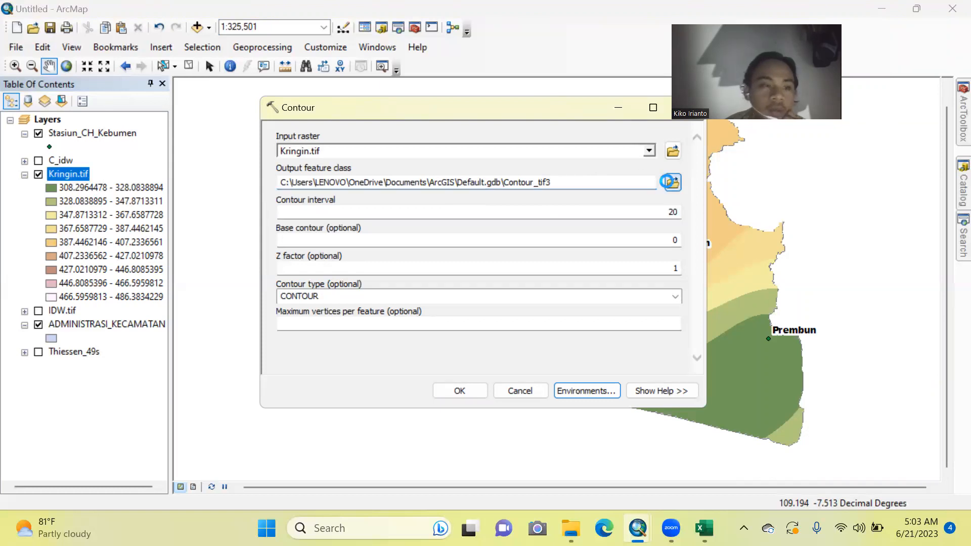
type("C_Kringin")
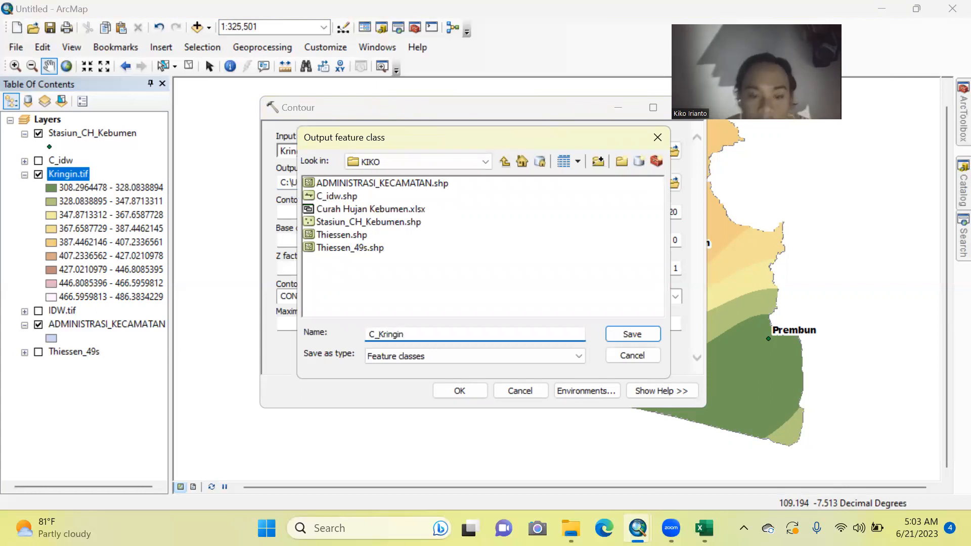
left_click(632, 333)
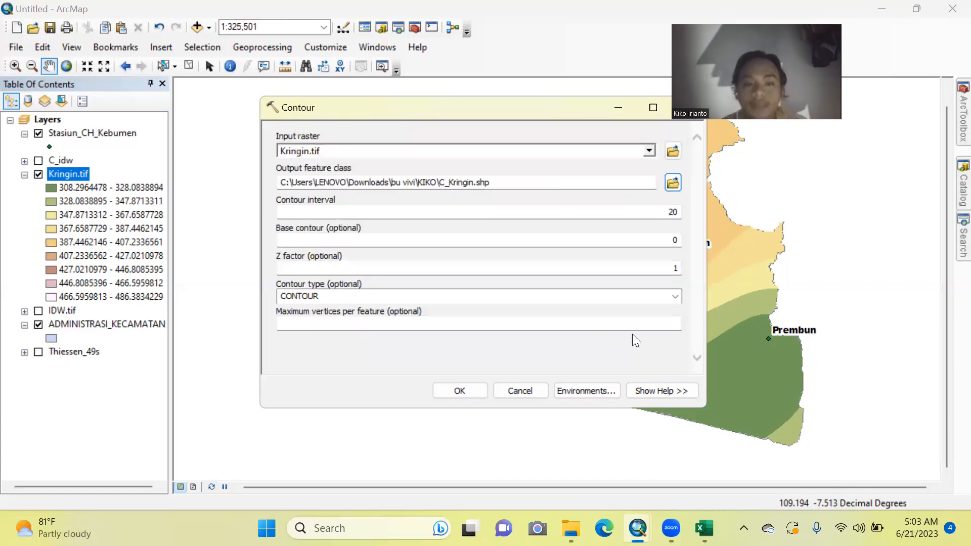
left_click(458, 393)
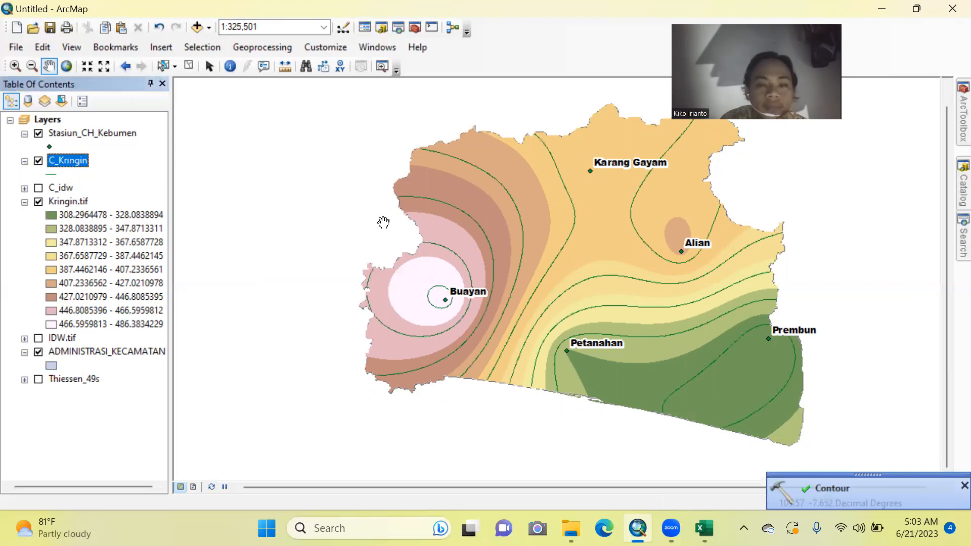
Step: Select the first record in the C_Kringin attribute table and review the contour values against the map
right_click(76, 160)
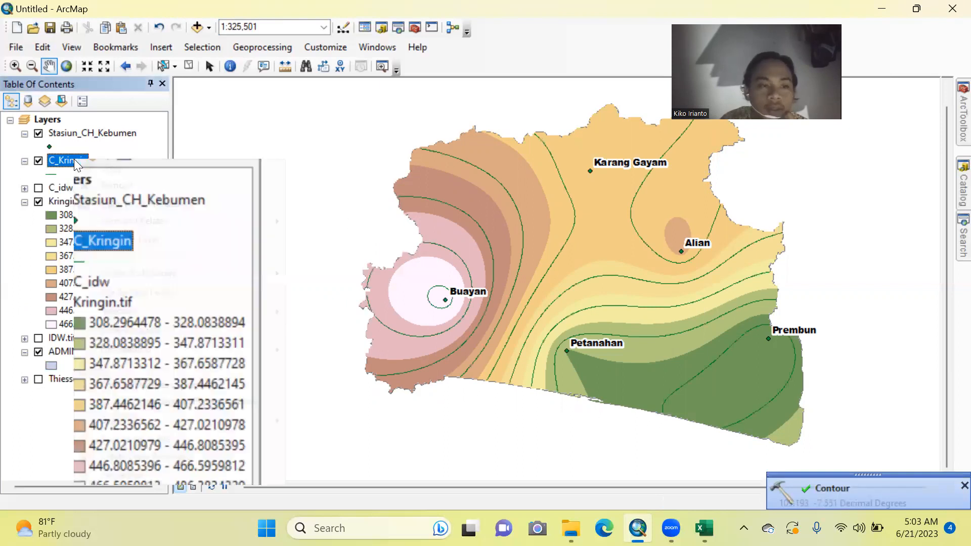
left_click(128, 203)
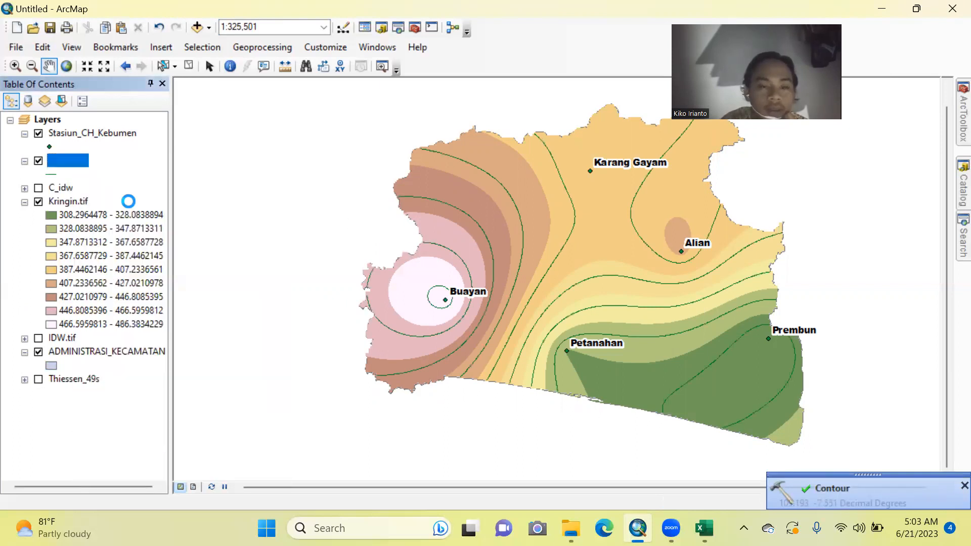
left_click(7, 149)
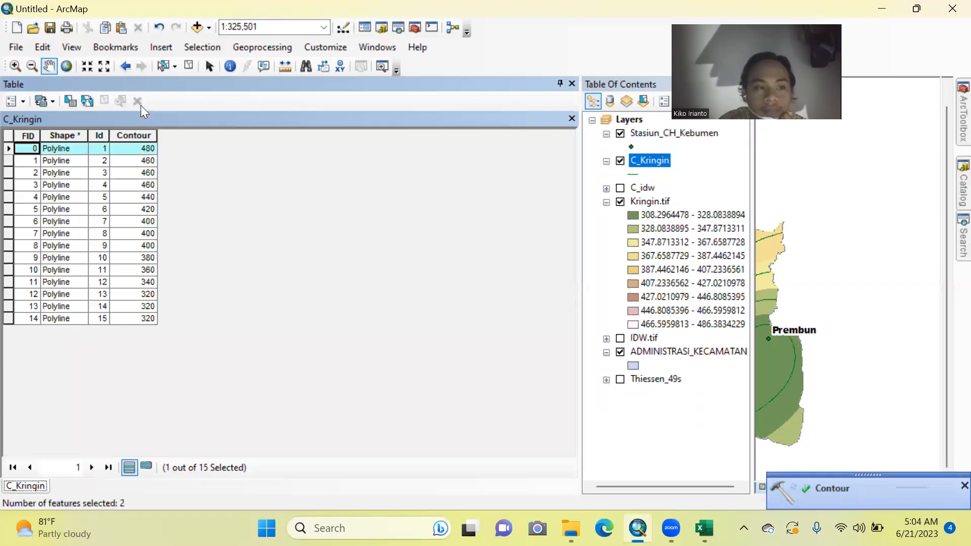
left_click(573, 120)
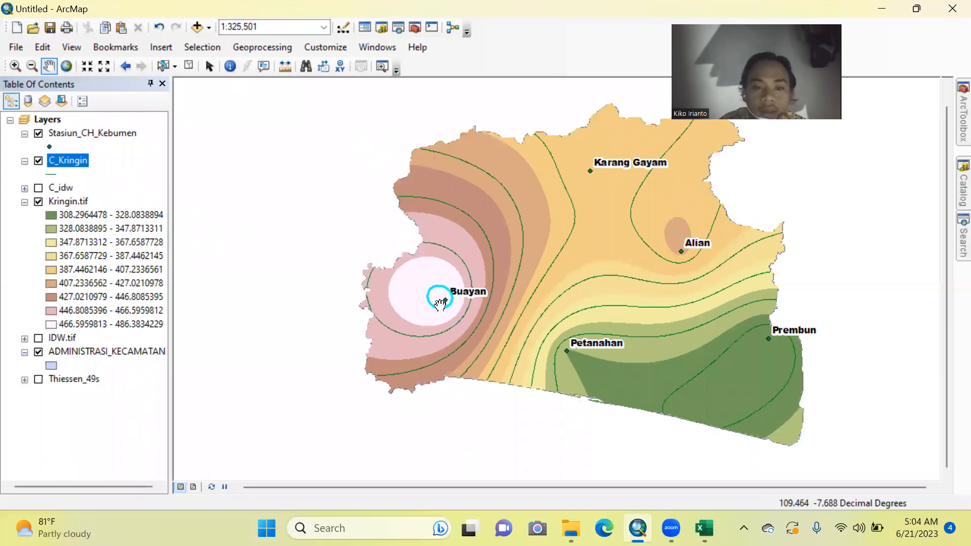
right_click(69, 163)
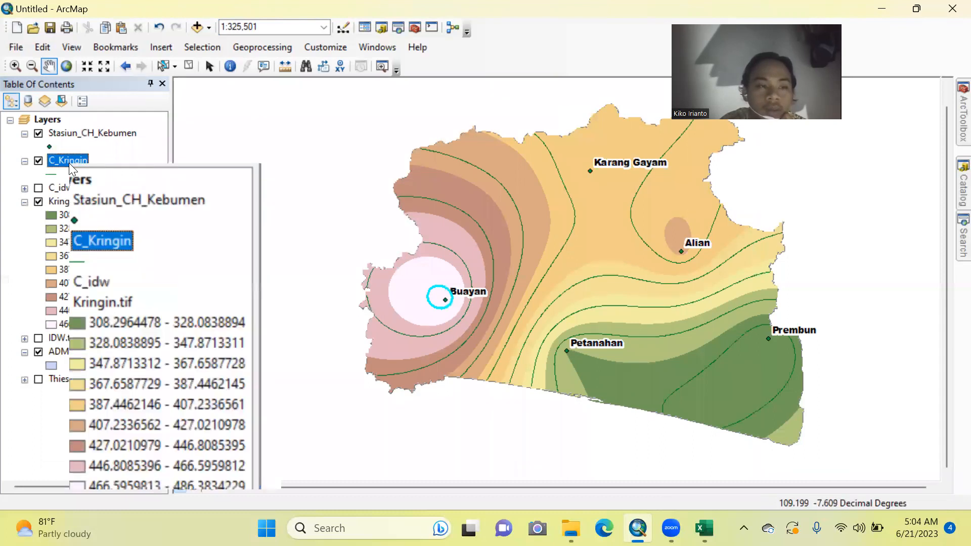
left_click(184, 212)
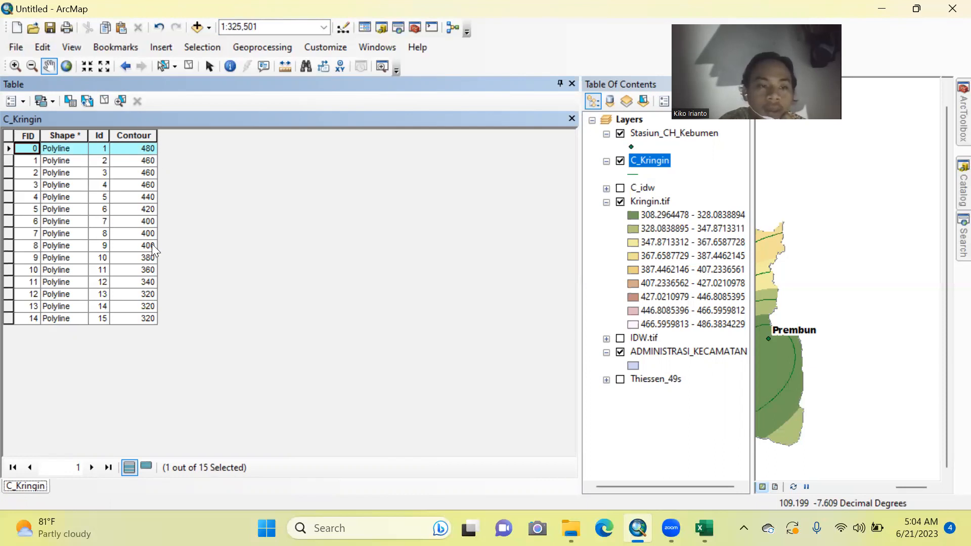
left_click(574, 120)
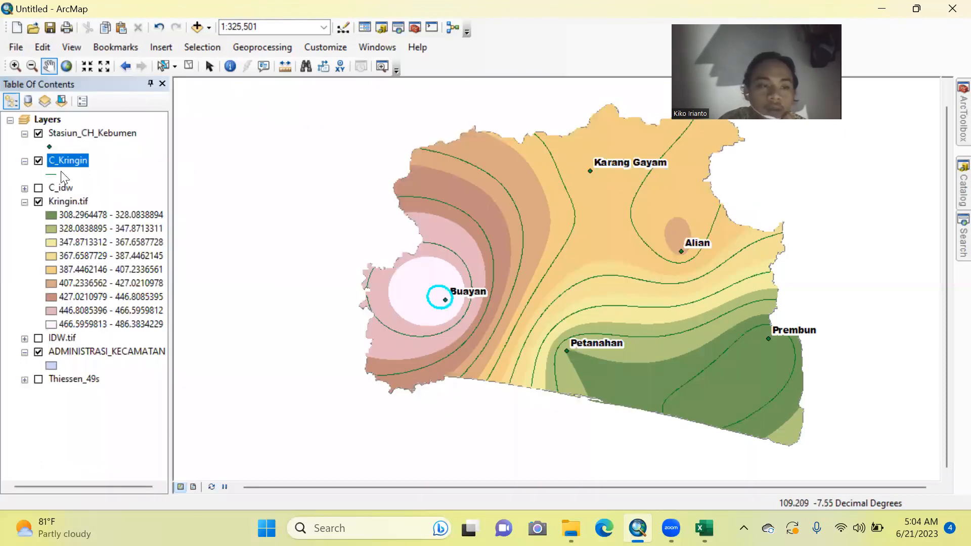
Step: Hide the C_Kringin and Kringin.tif layers on the map
left_click(39, 161)
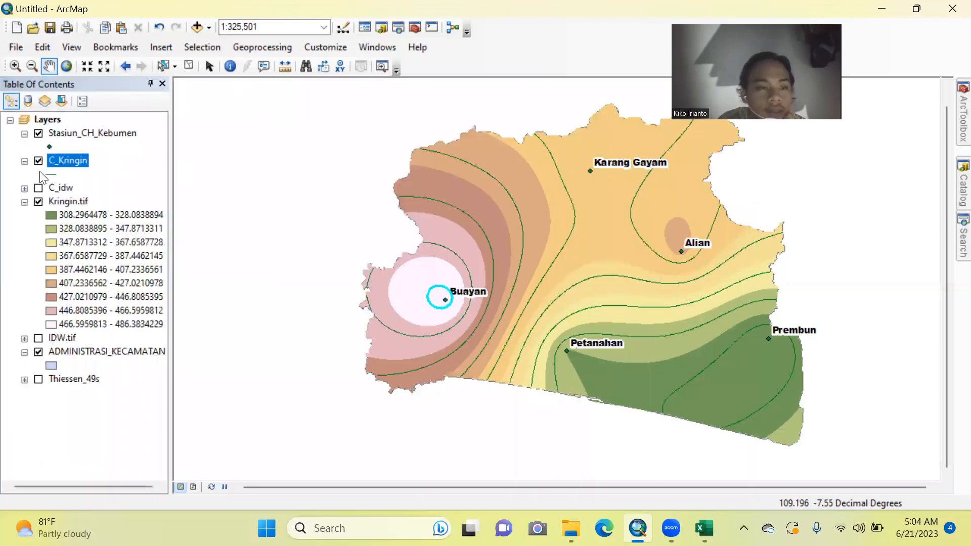
left_click(39, 203)
left_click(39, 202)
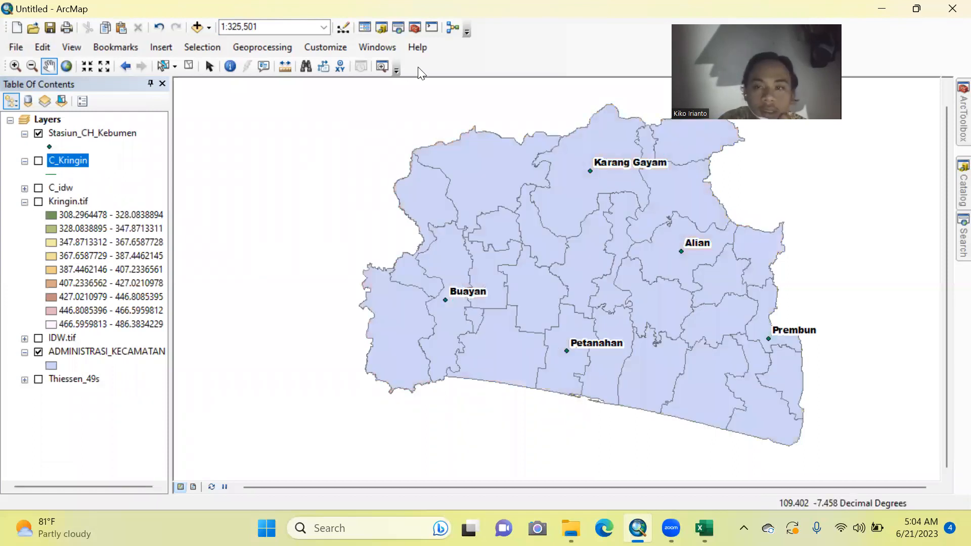
Step: Open the Spatial Analyst Spline tool with Stasiun_CH_Kebumen as the input points and Curah_Huja as the Z value field
mouse_move(951, 114)
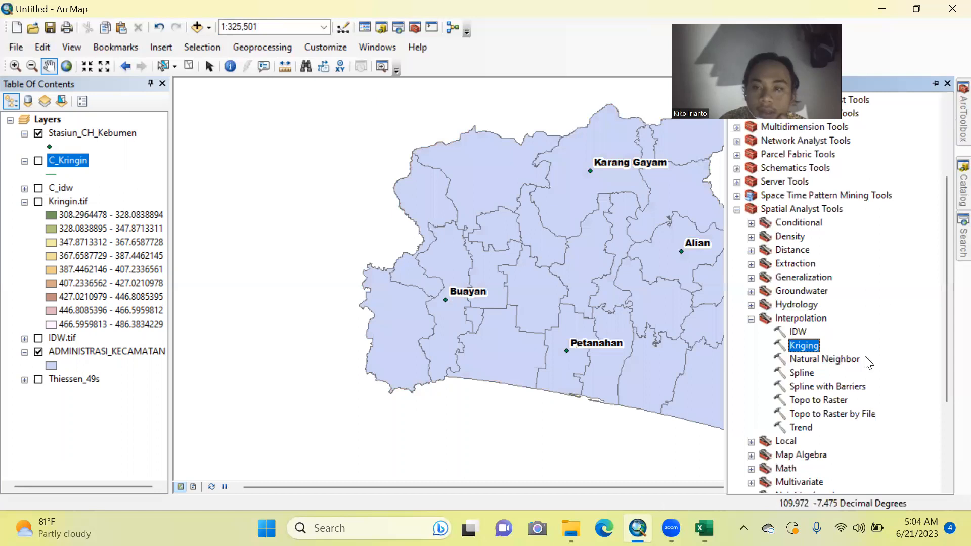
left_click(804, 373)
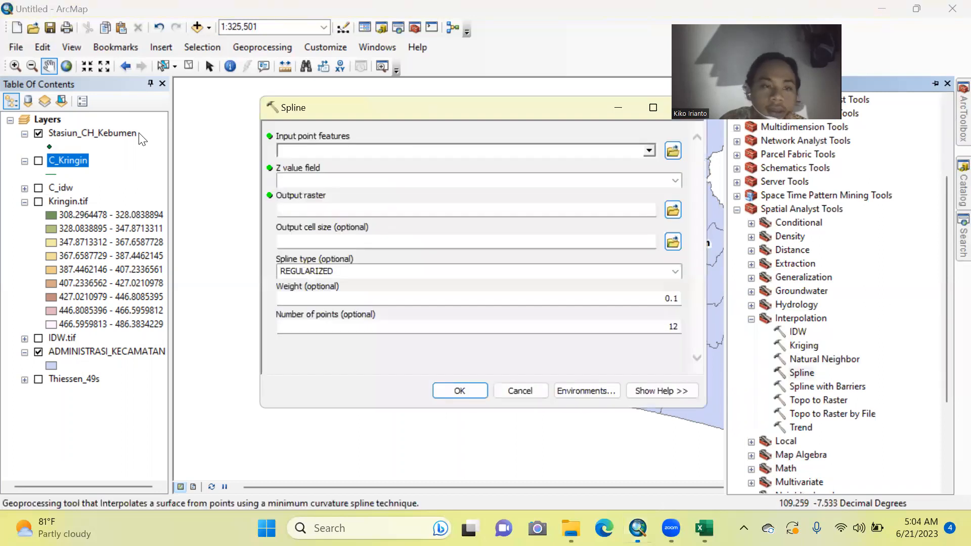
left_click_drag(278, 132, 306, 150)
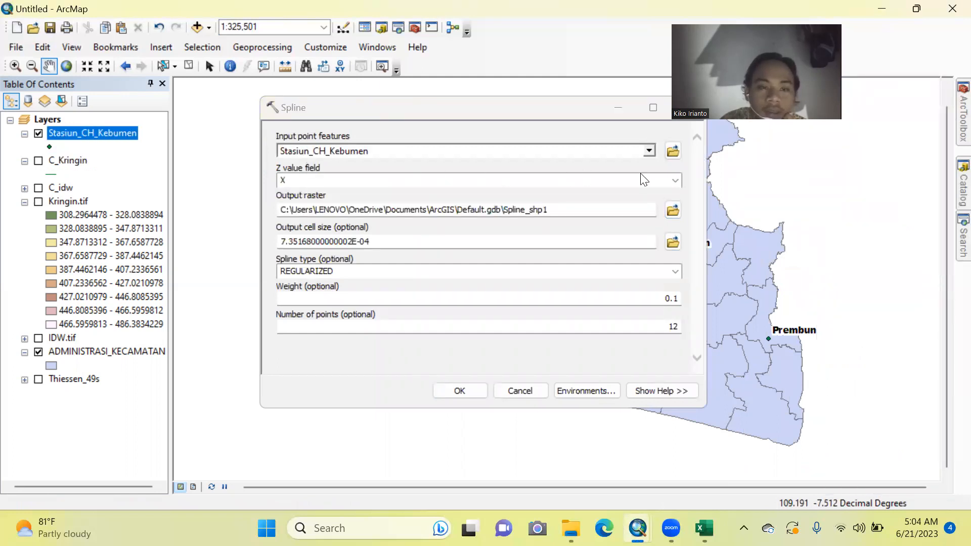
left_click(677, 181)
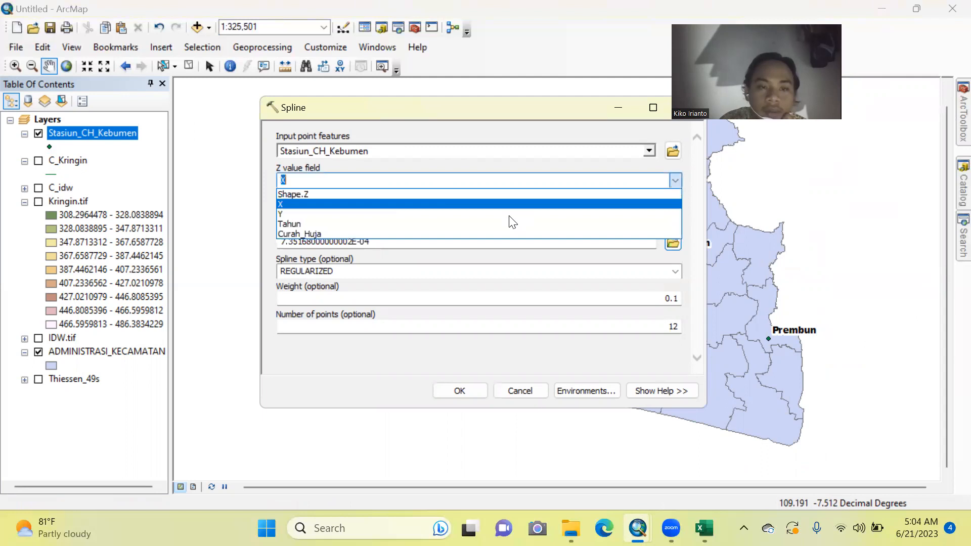
left_click(392, 234)
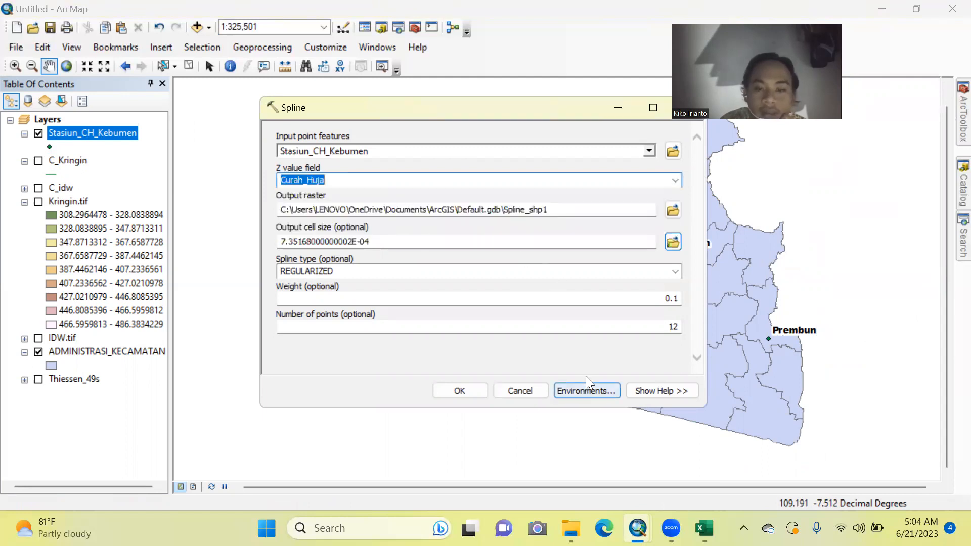
Step: Set the Spline output raster to Spilne.tif in the folder with the other rainfall rasters
left_click(672, 209)
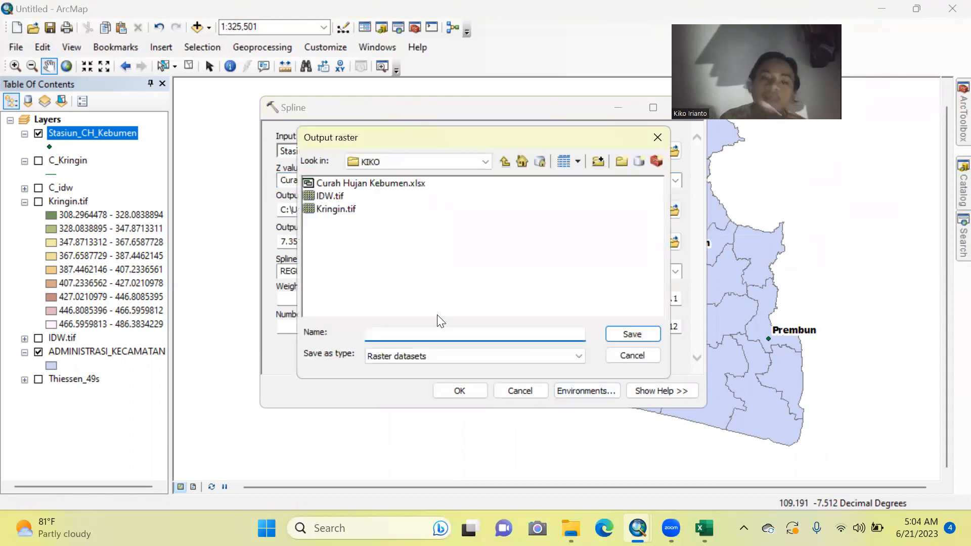
type("Spilne")
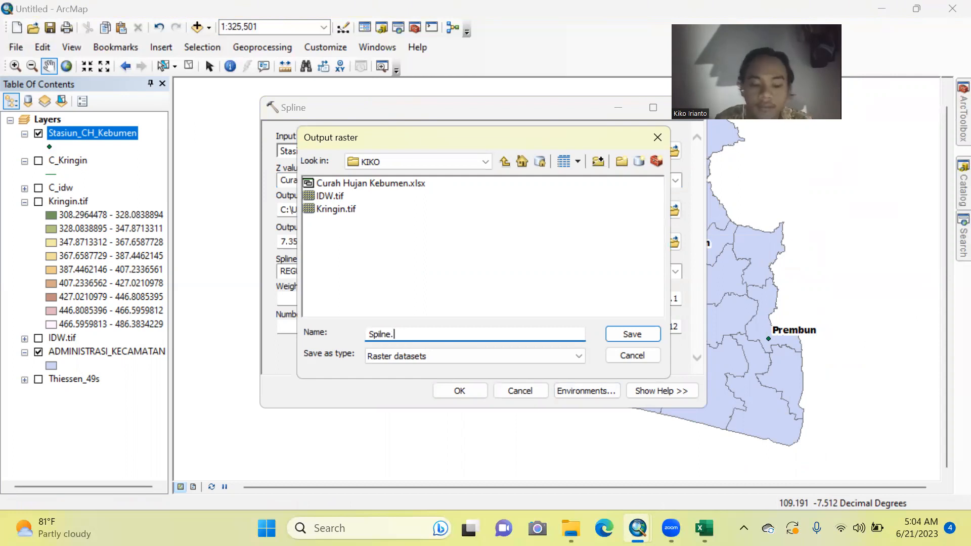
type(".tif")
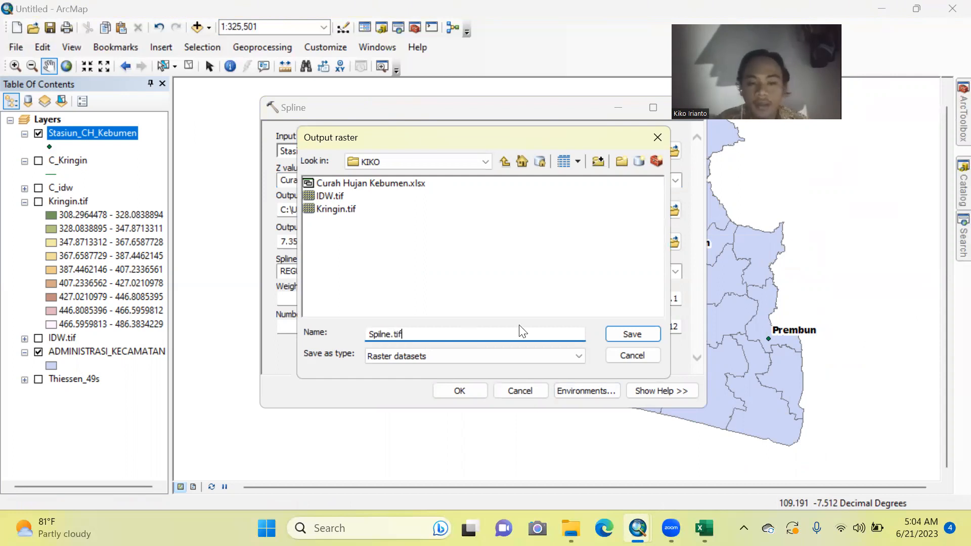
left_click(616, 333)
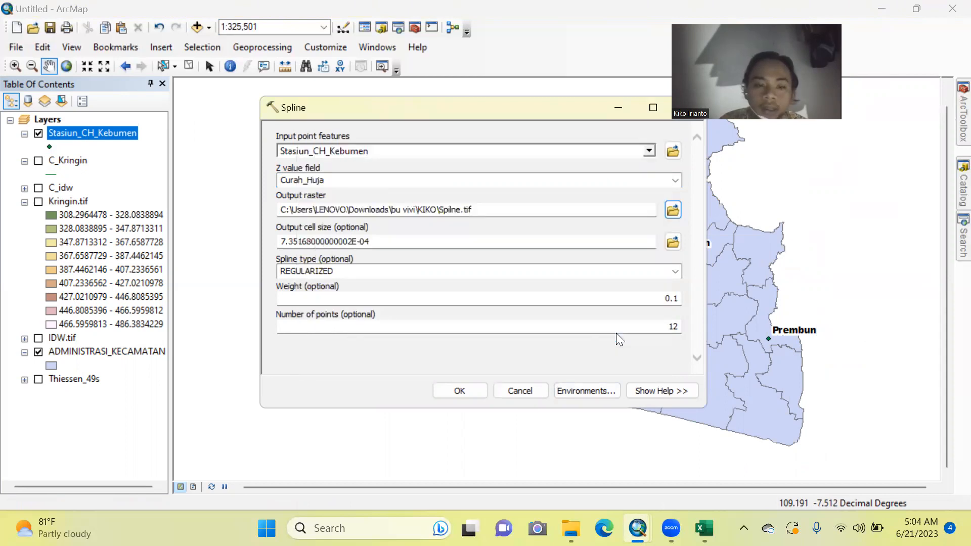
Step: Set the Spline tool's processing extent to Same as layer ADMINISTRASI_KECAMATAN in the environment settings
left_click(583, 388)
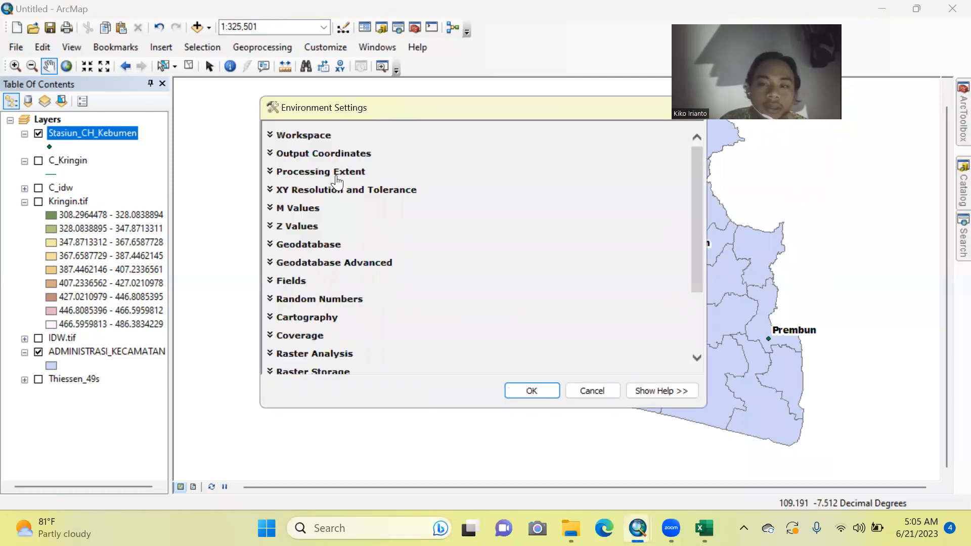
left_click(336, 172)
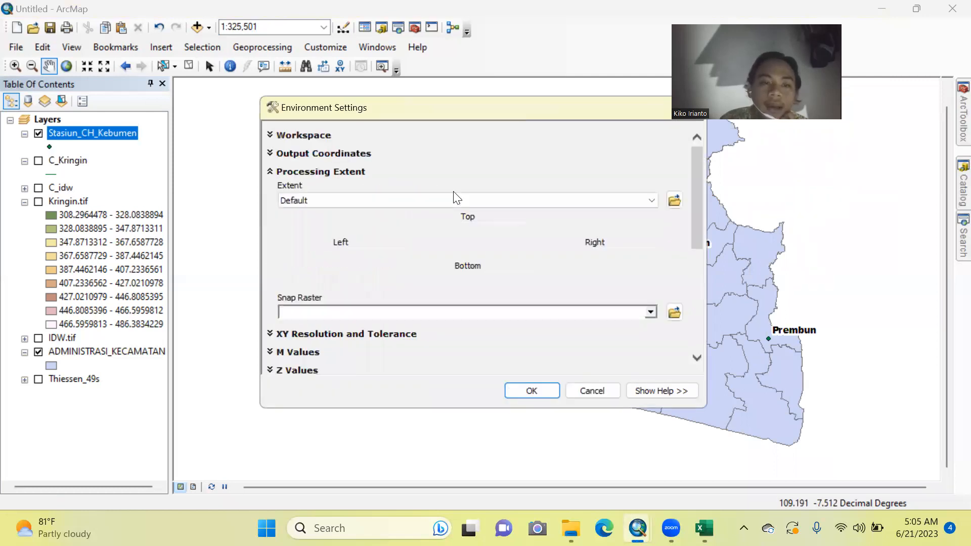
left_click(520, 203)
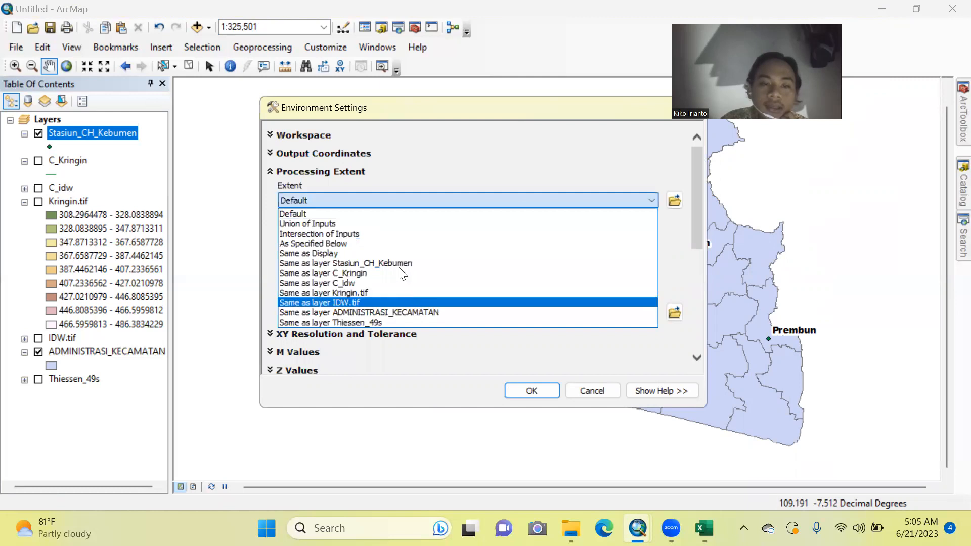
left_click(409, 310)
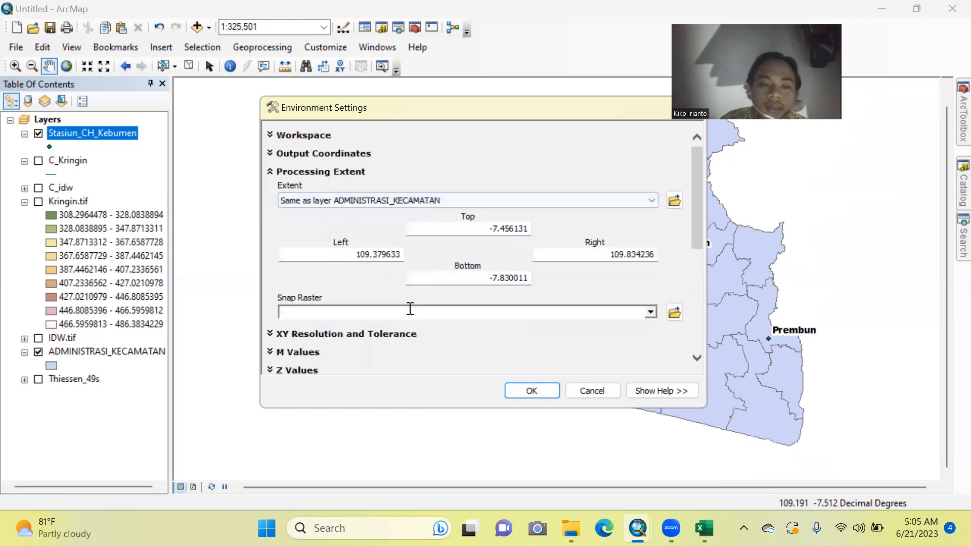
Step: Set the raster analysis mask to ADMINISTRASI_KECAMATAN, apply the environment settings and run the Spline tool
scroll(513, 338, "down", 5)
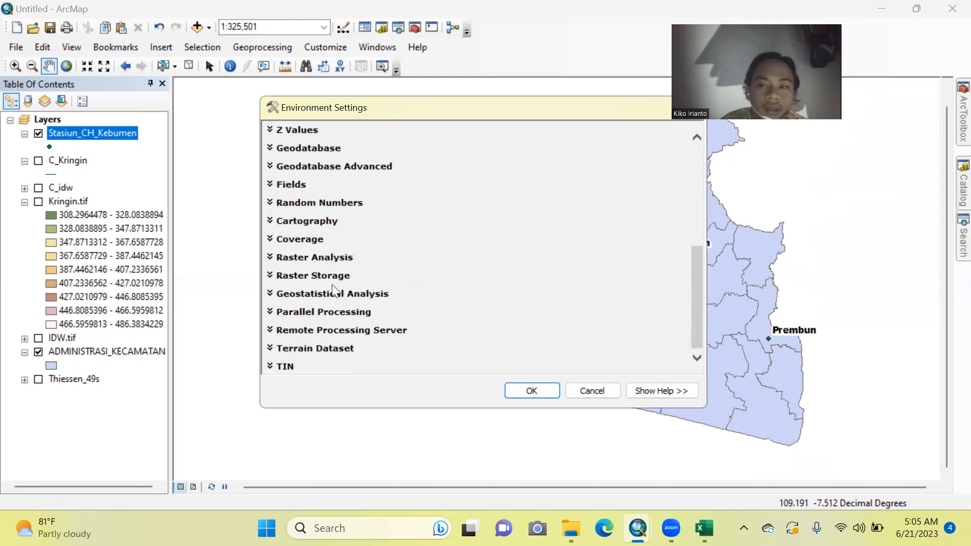
left_click(323, 264)
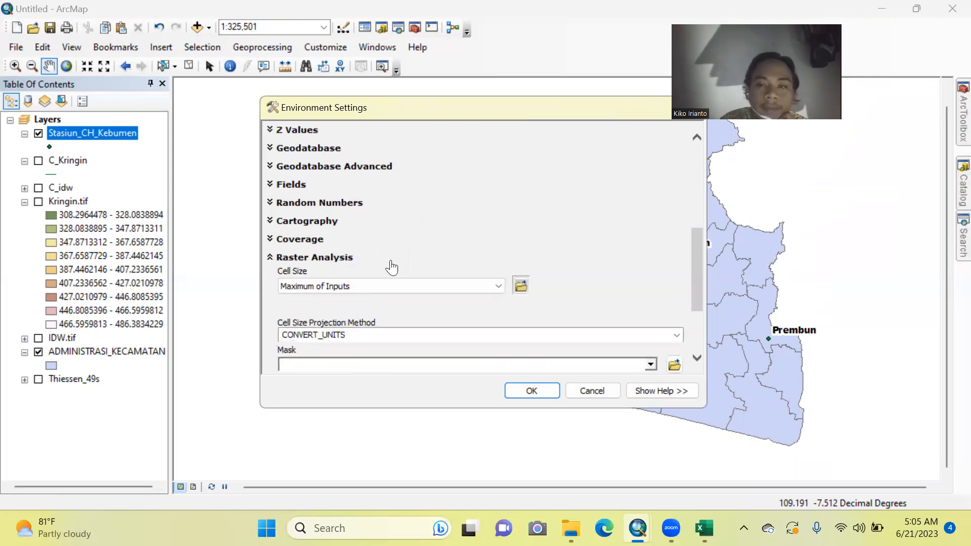
scroll(600, 255, "down", 2)
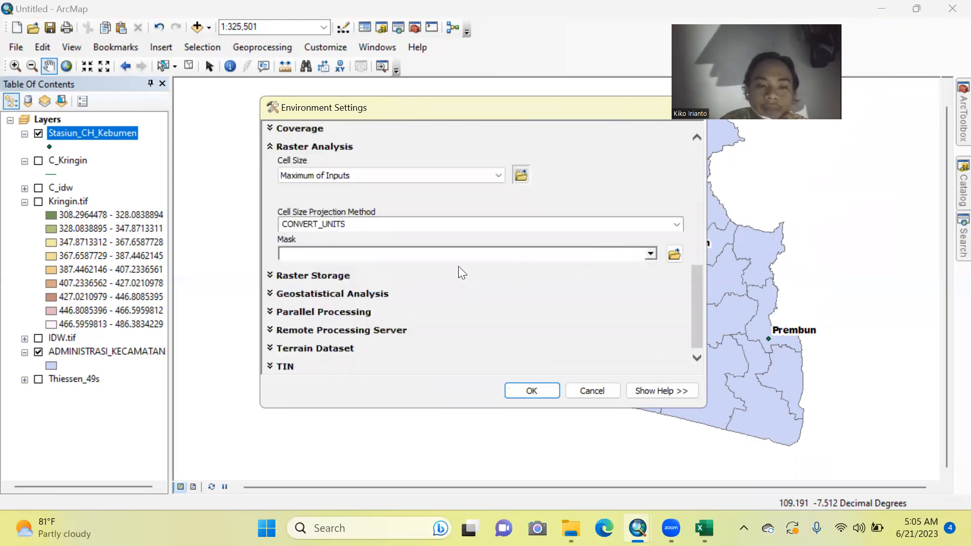
left_click(650, 255)
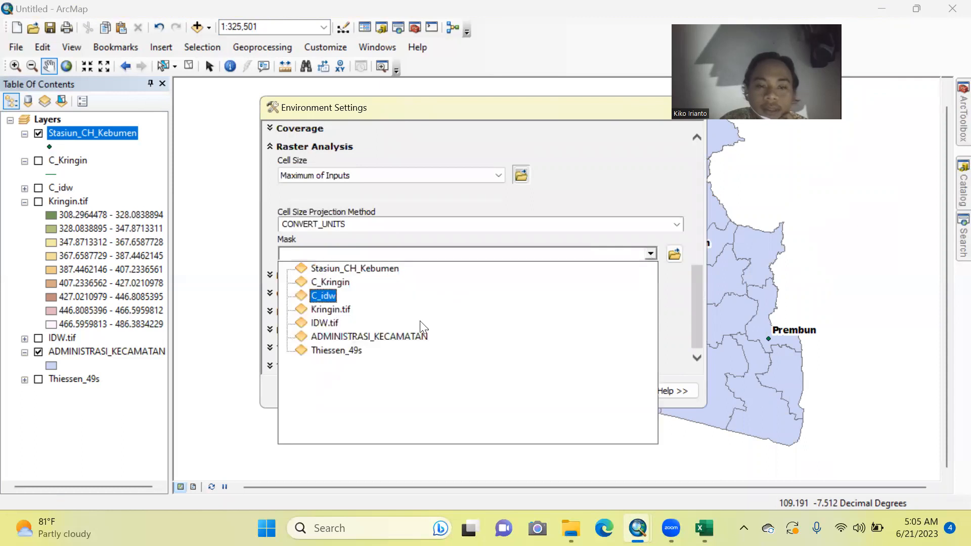
left_click(416, 336)
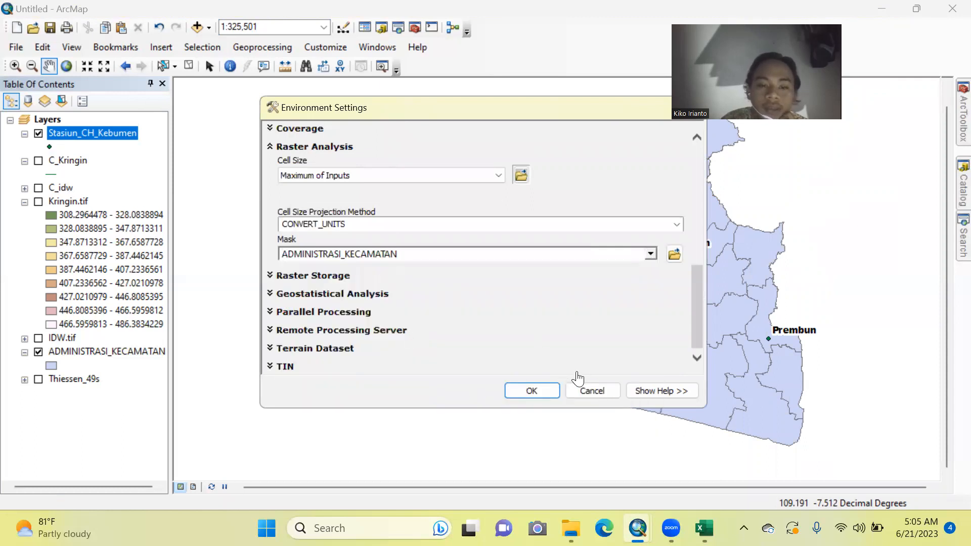
left_click(532, 391)
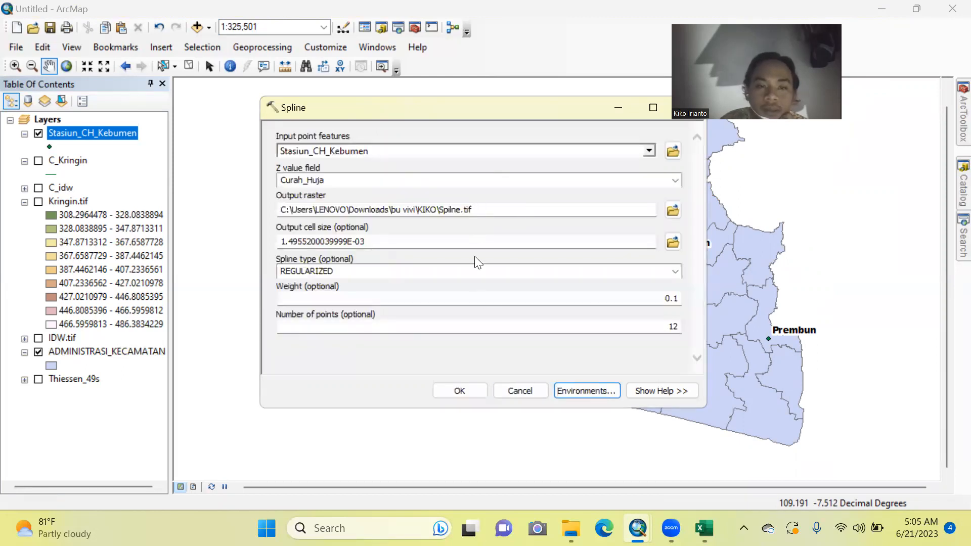
left_click(469, 392)
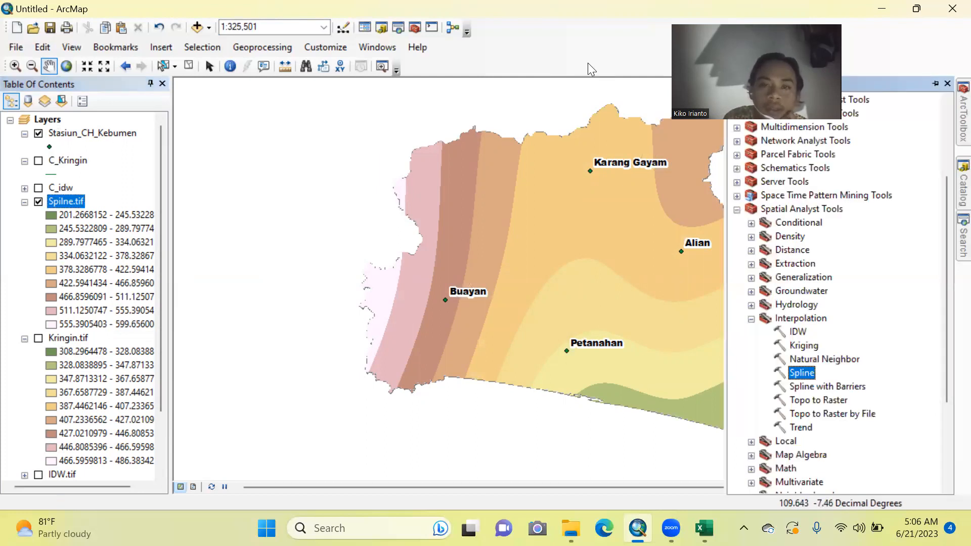
Step: Open the Spatial Analyst Contour tool with Spilne.tif as input raster and save the output as C_Spline in the folder with the other shapefiles
left_click(398, 34)
left_click(791, 243)
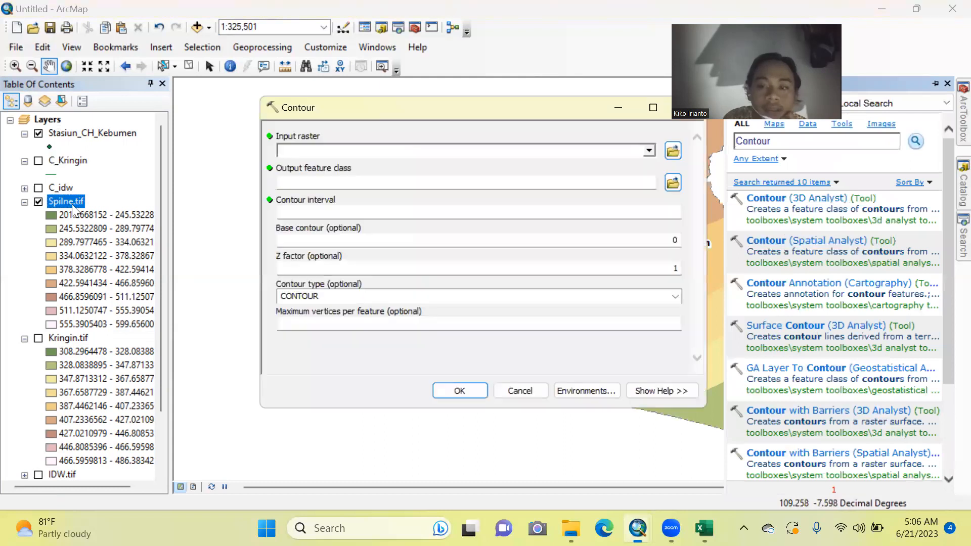
left_click_drag(67, 200, 297, 151)
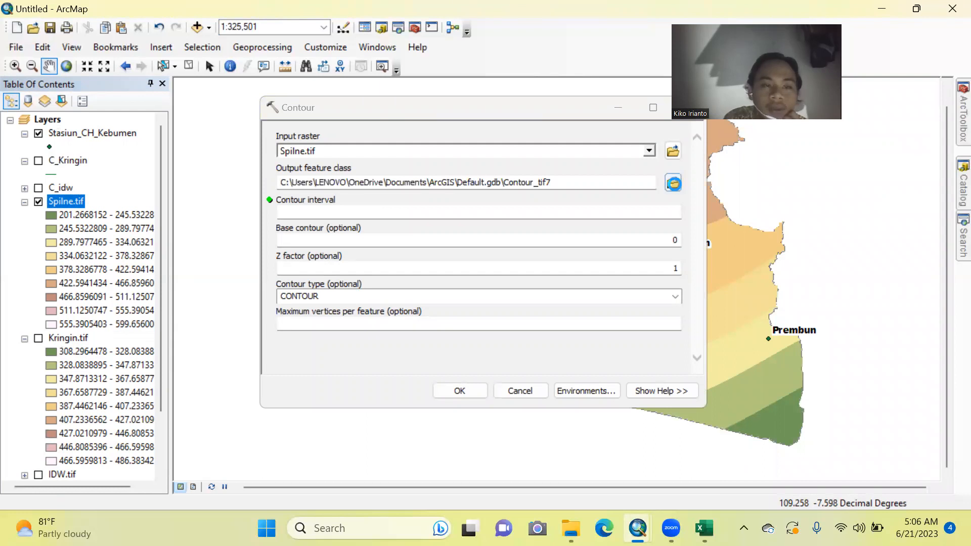
left_click(674, 183)
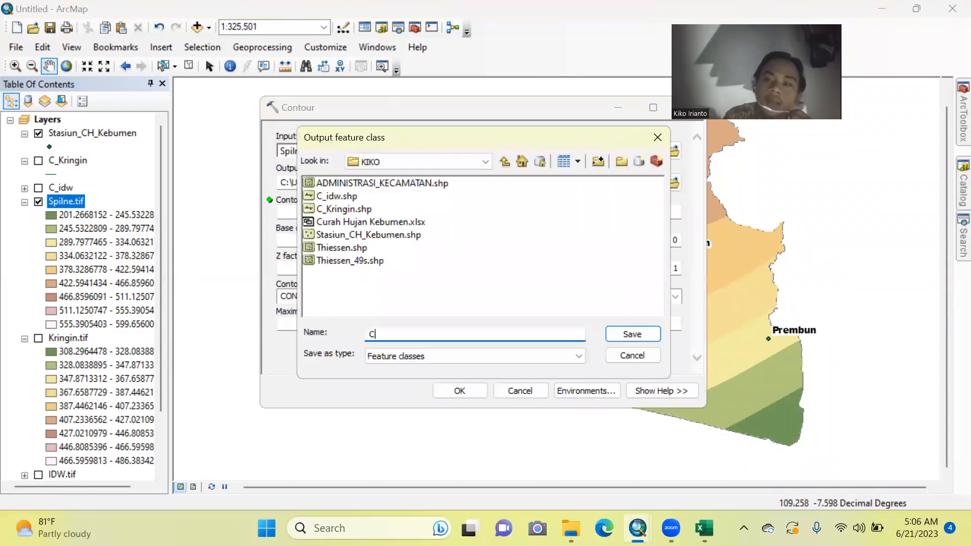
type("C_Spline")
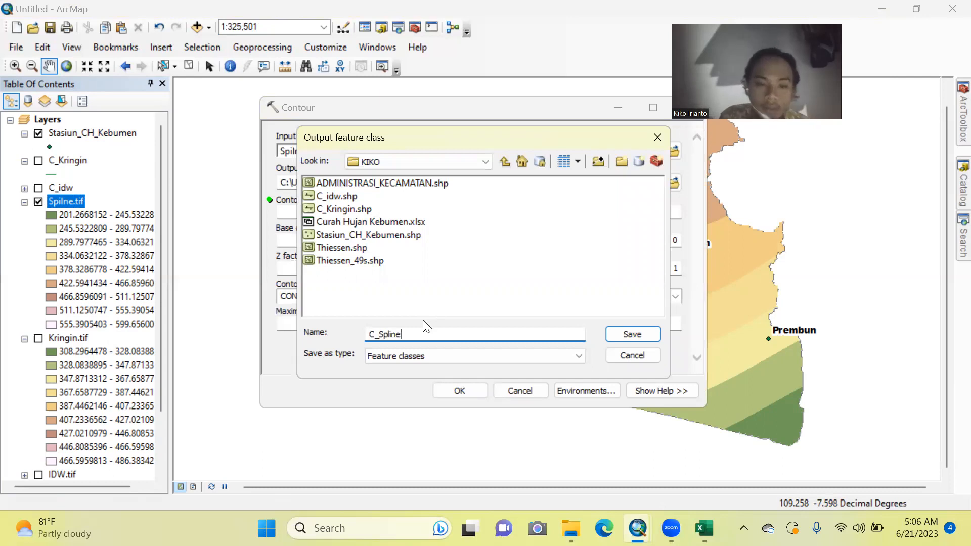
left_click(630, 334)
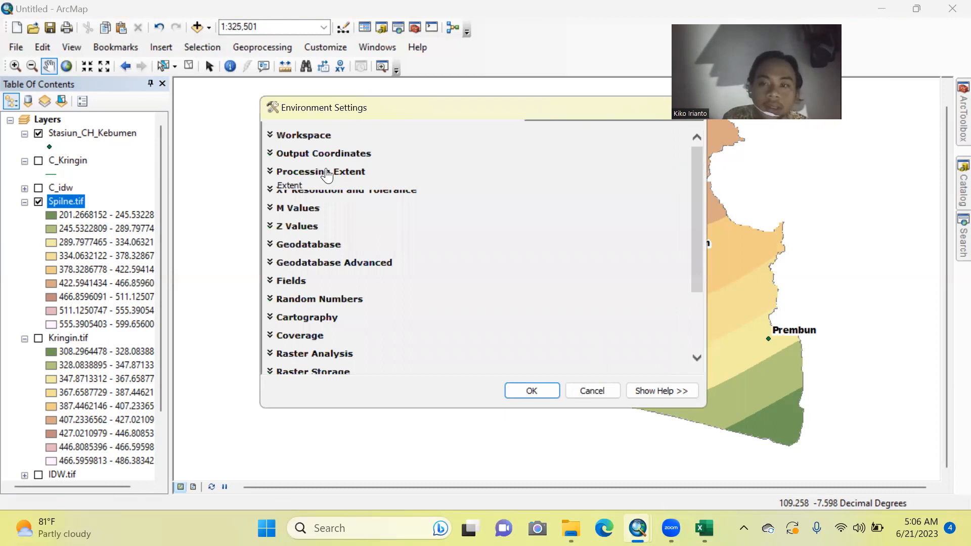
Step: Set the Contour tool's processing extent to Same as layer ADMINISTRASI_KECAMATAN in the environment settings
left_click(327, 173)
scroll(597, 228, "down", 3)
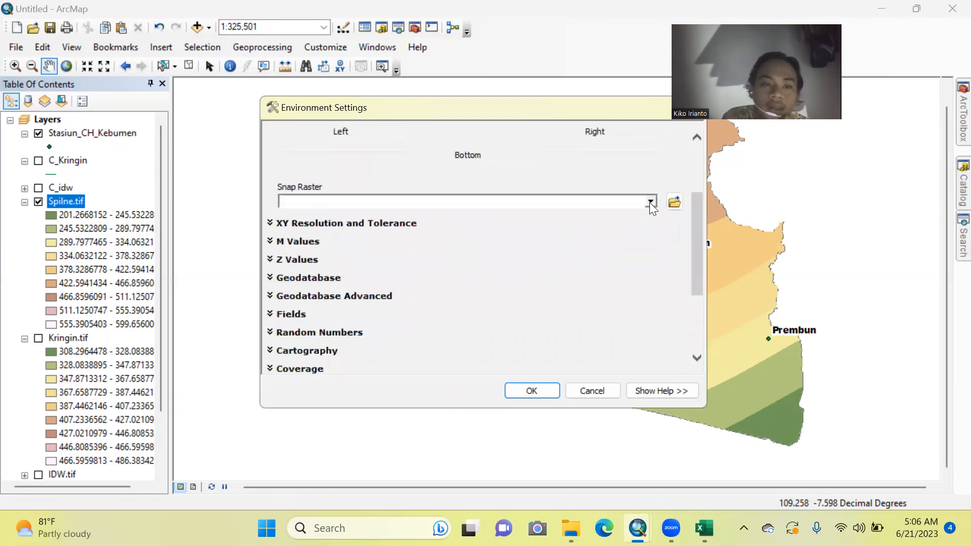
left_click(649, 202)
left_click(553, 177)
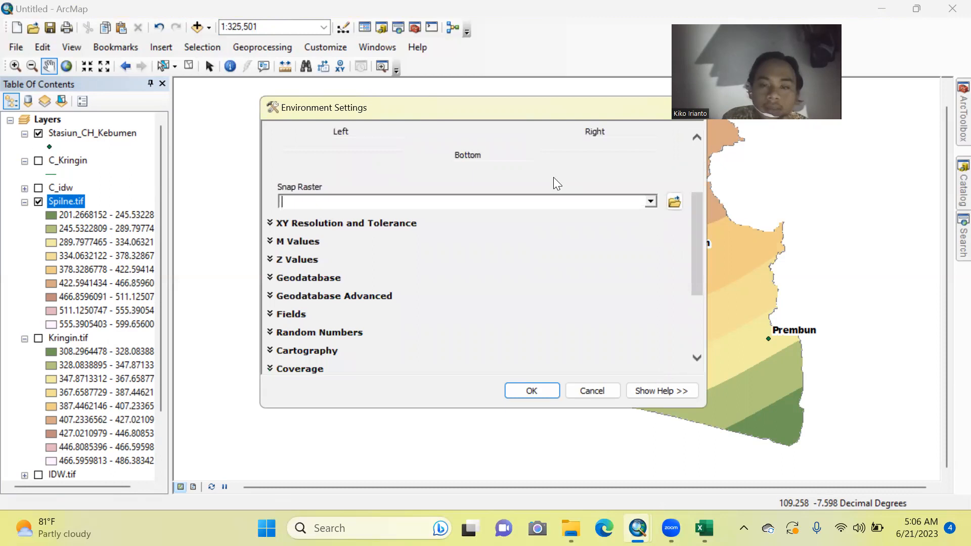
scroll(553, 179, "up", 3)
left_click(652, 199)
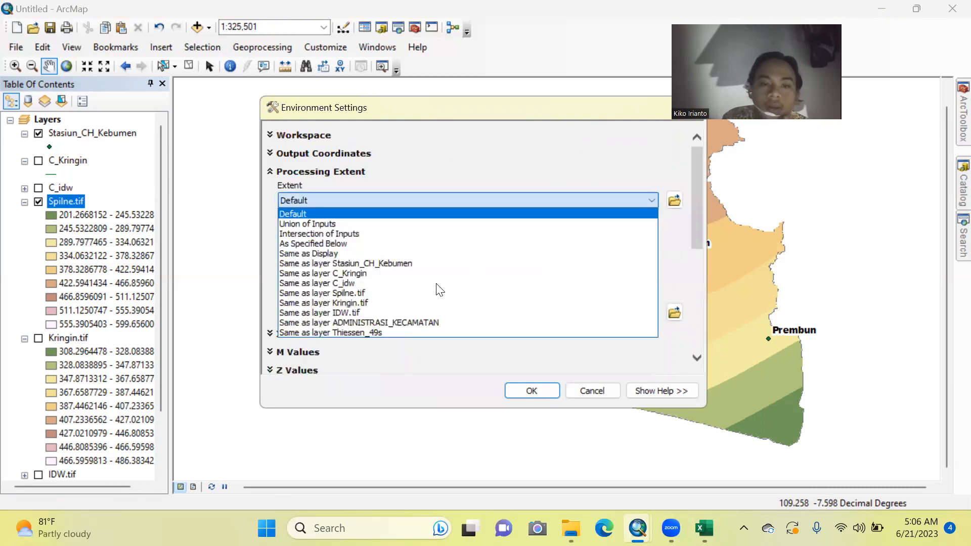
left_click(413, 323)
Step: Set the Contour tool's raster analysis mask to ADMINISTRASI_KECAMATAN and apply the environment settings
scroll(464, 323, "down", 10)
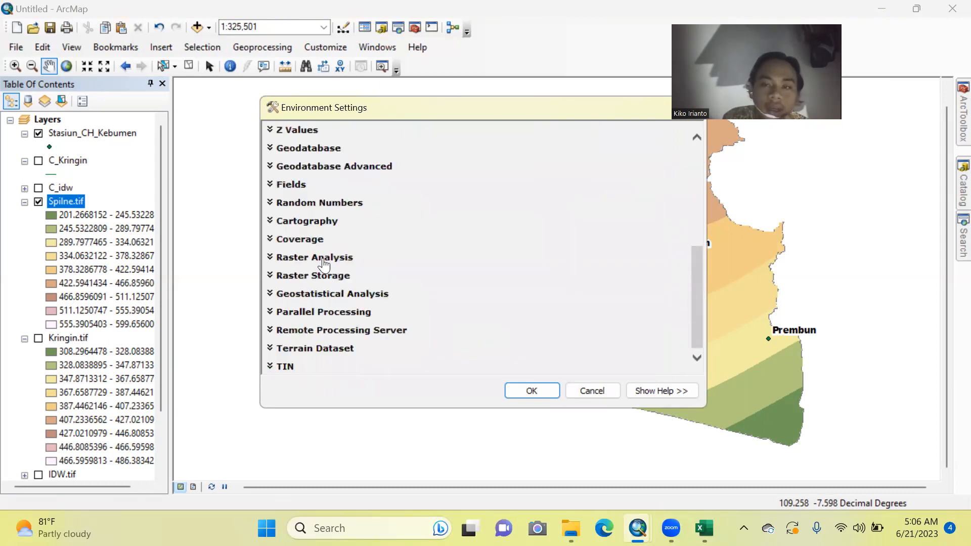
left_click(324, 258)
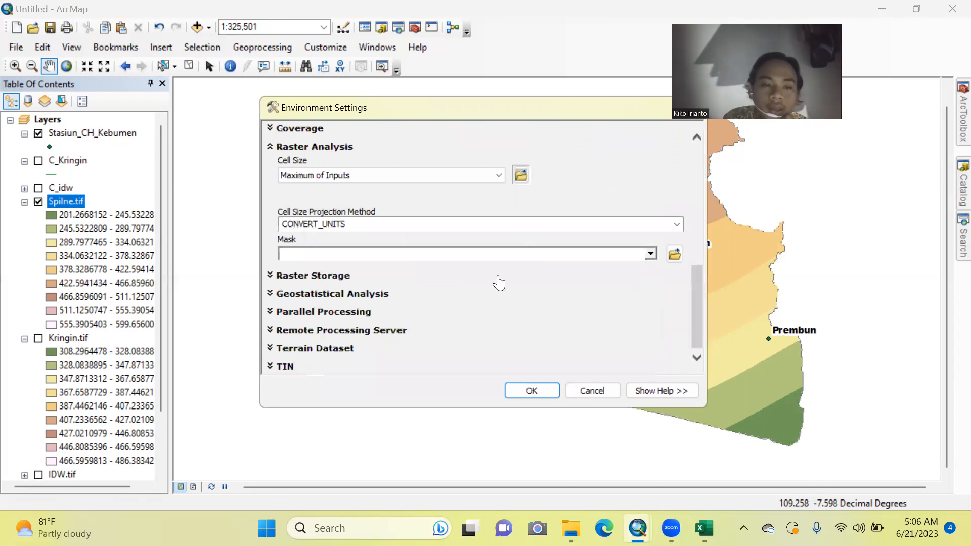
left_click(650, 254)
left_click(388, 350)
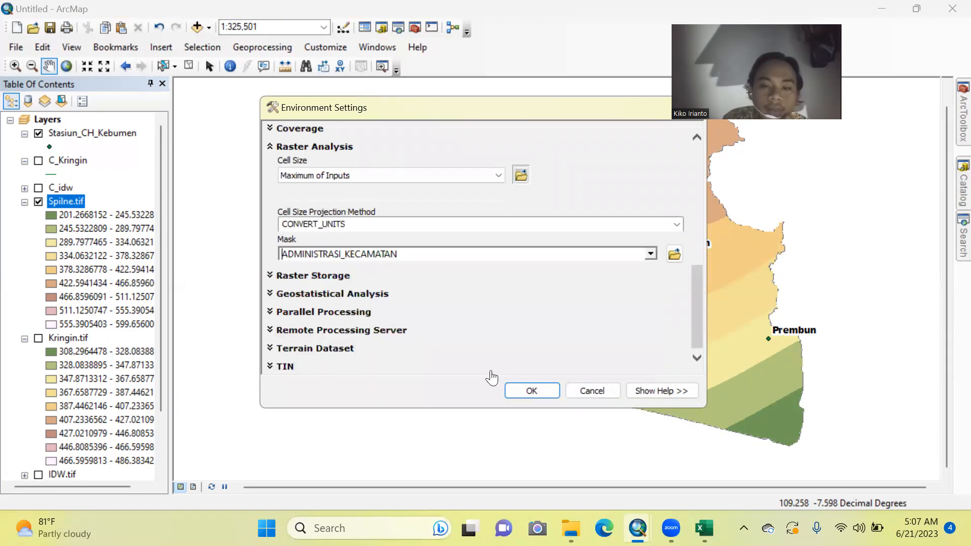
left_click(536, 389)
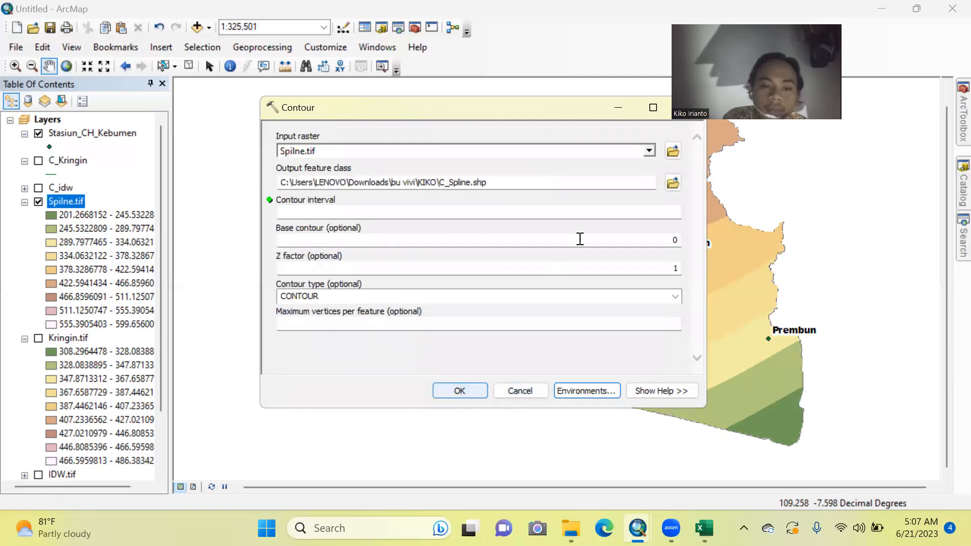
Step: Set the contour interval to 20 and run the Contour tool on the Spline raster
left_click(652, 214)
type("2")
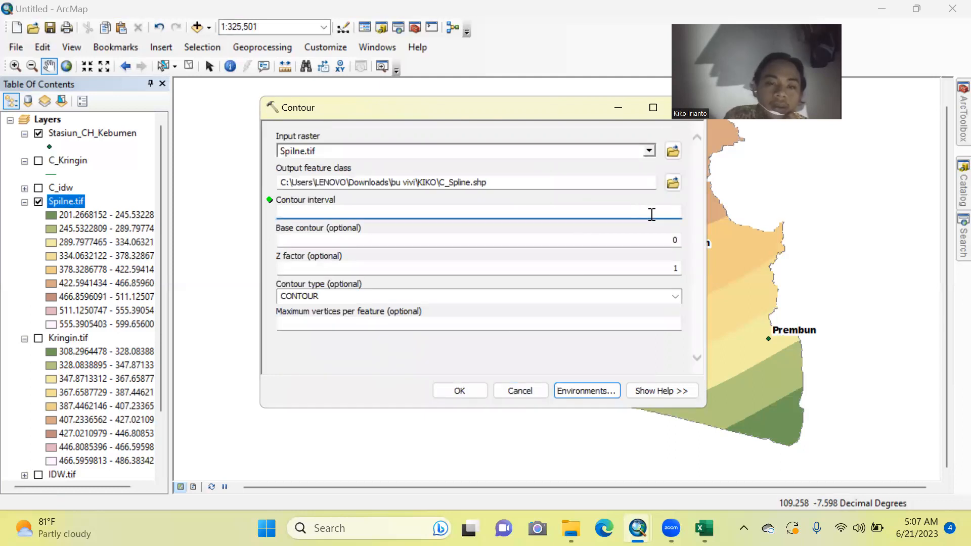
type("0")
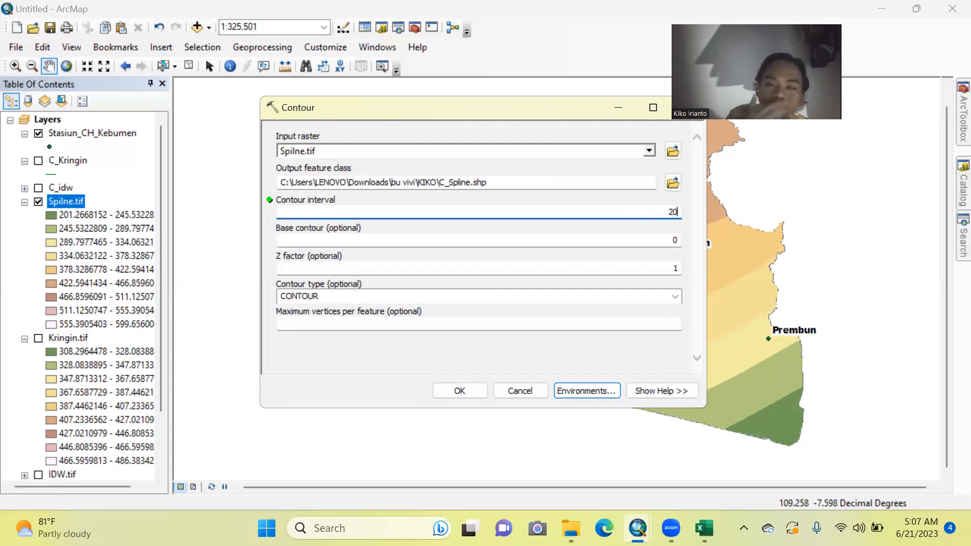
left_click(464, 389)
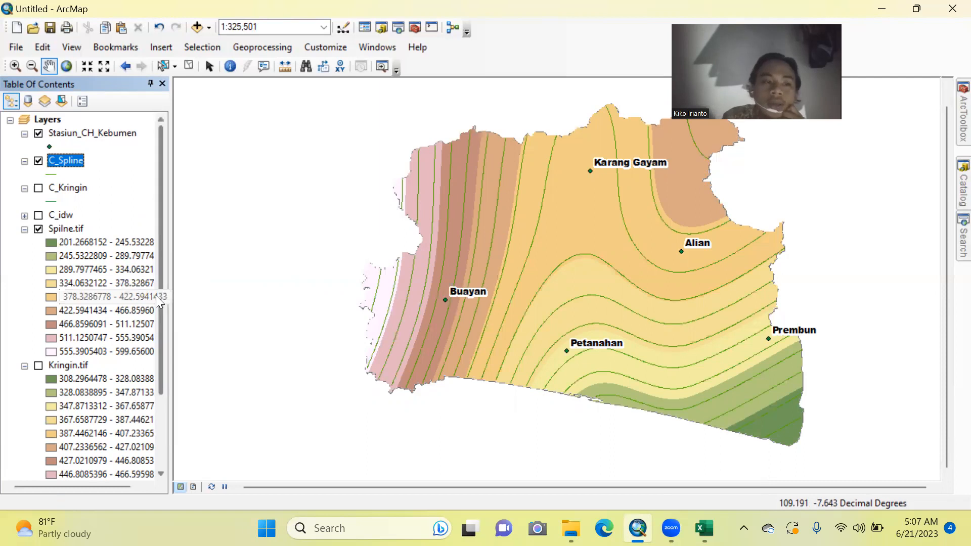
scroll(156, 295, "down", 3)
scroll(161, 308, "up", 3)
scroll(158, 324, "down", 3)
scroll(156, 382, "up", 4)
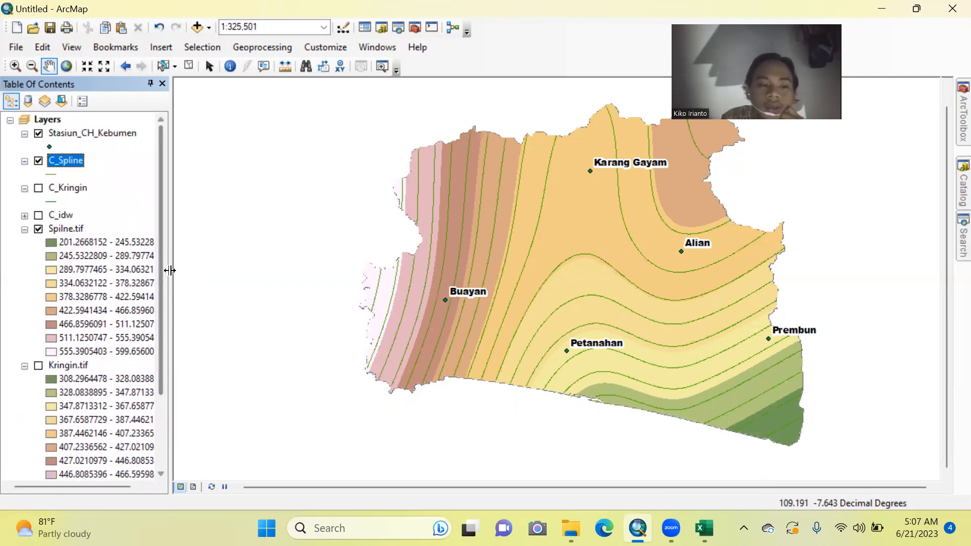